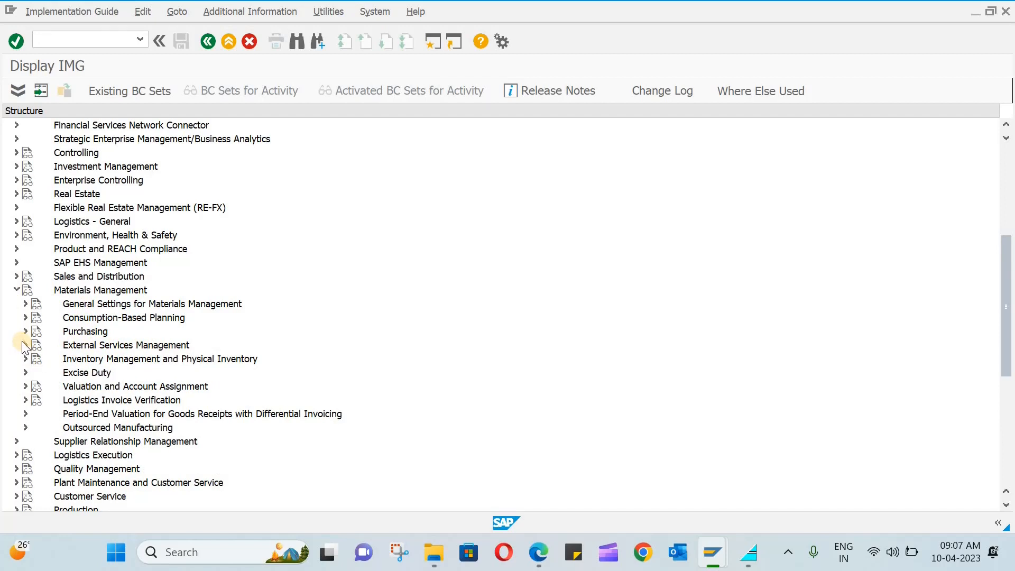
Expand External Services Management and its Service Master node in the IMG tree to show its four activities.
click(25, 345)
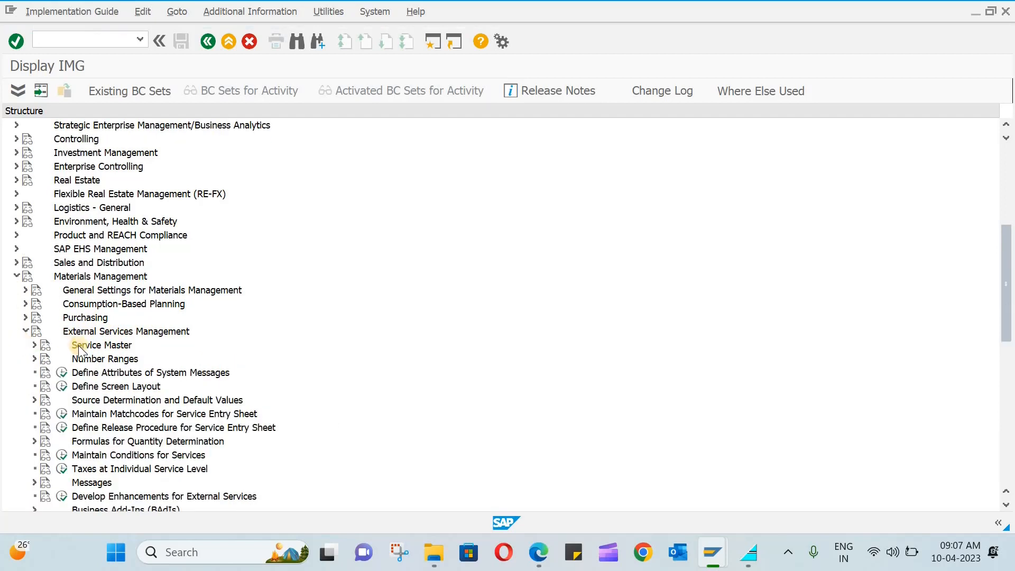
scroll(82, 354, down, 1)
scroll(82, 354, down, 2)
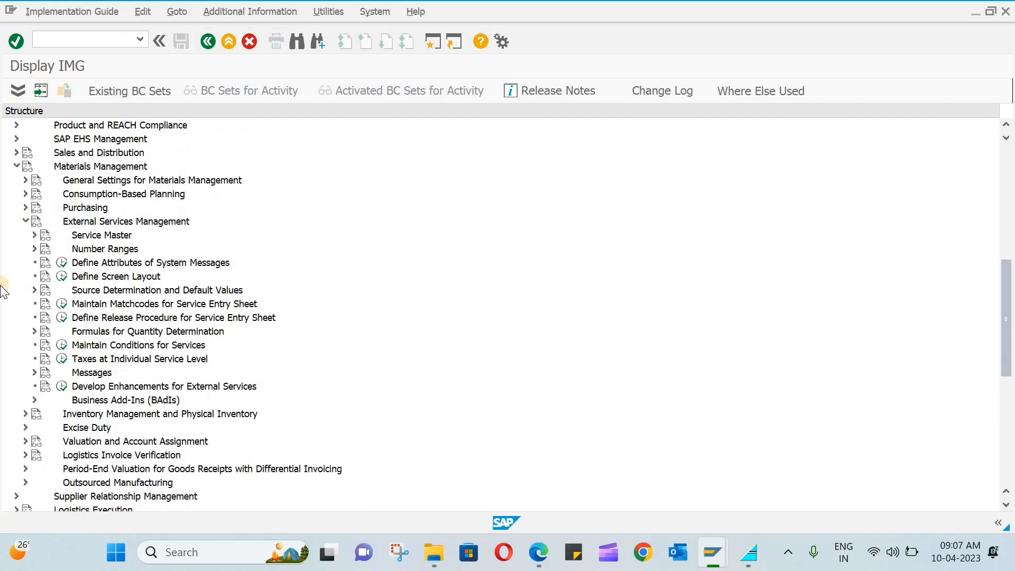
click(31, 234)
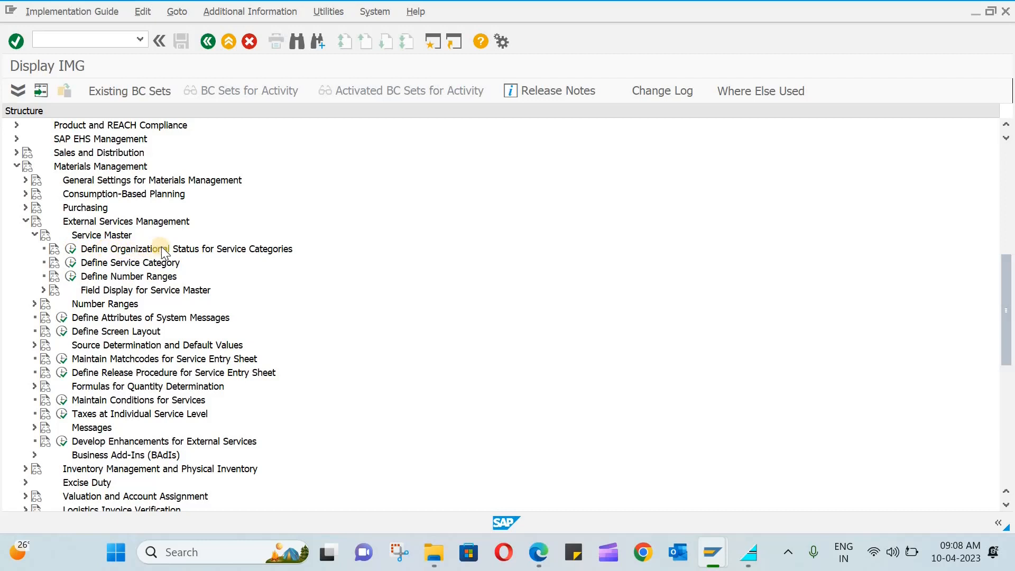
Open Define Organizational Status for Service Categories, listing the 10 existing statuses.
click(70, 250)
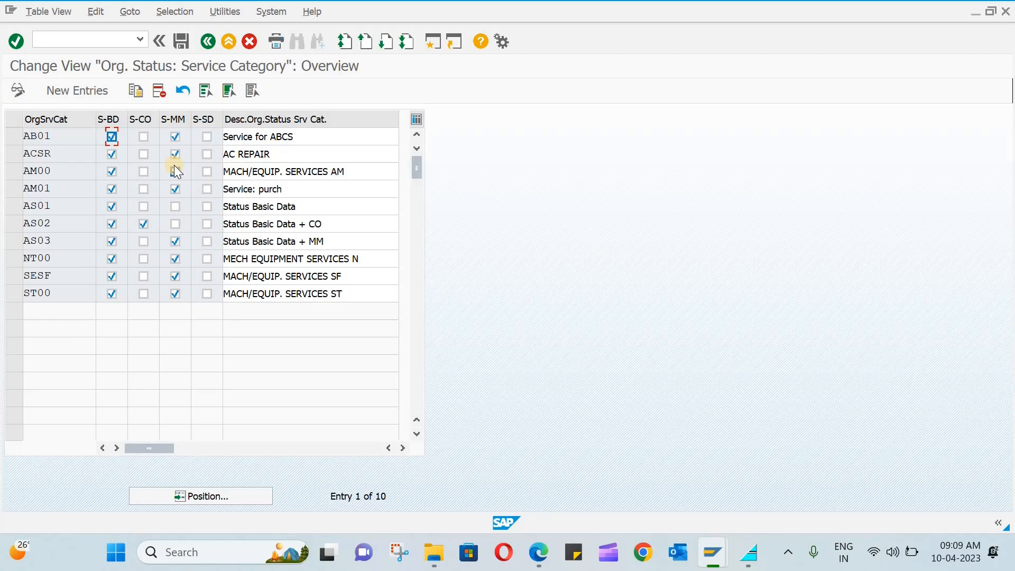
Add org status ABCS with S-BD and S-MM ticked, described 'ABCS Service Category'.
click(92, 85)
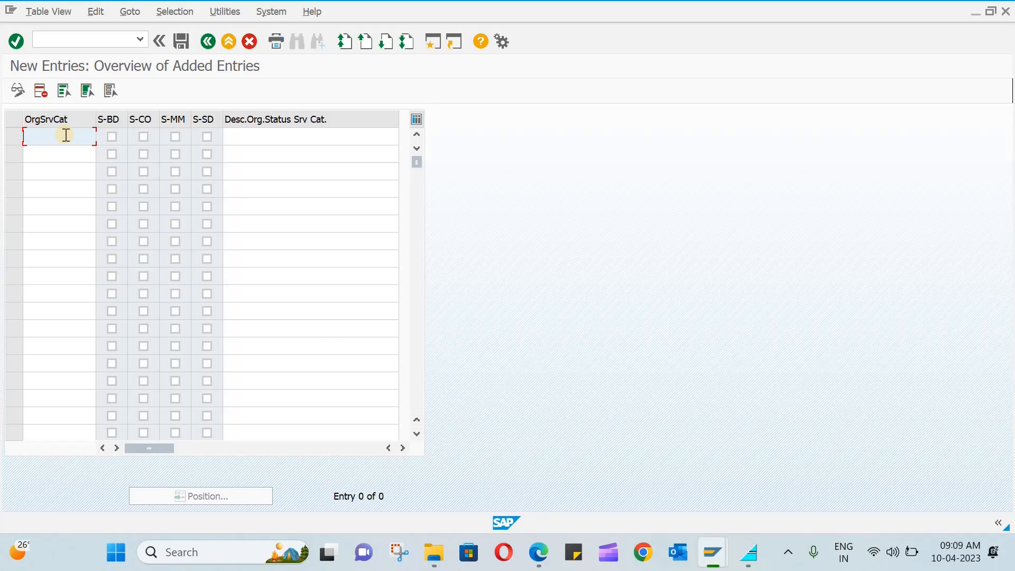
text(ABCS)
click(111, 140)
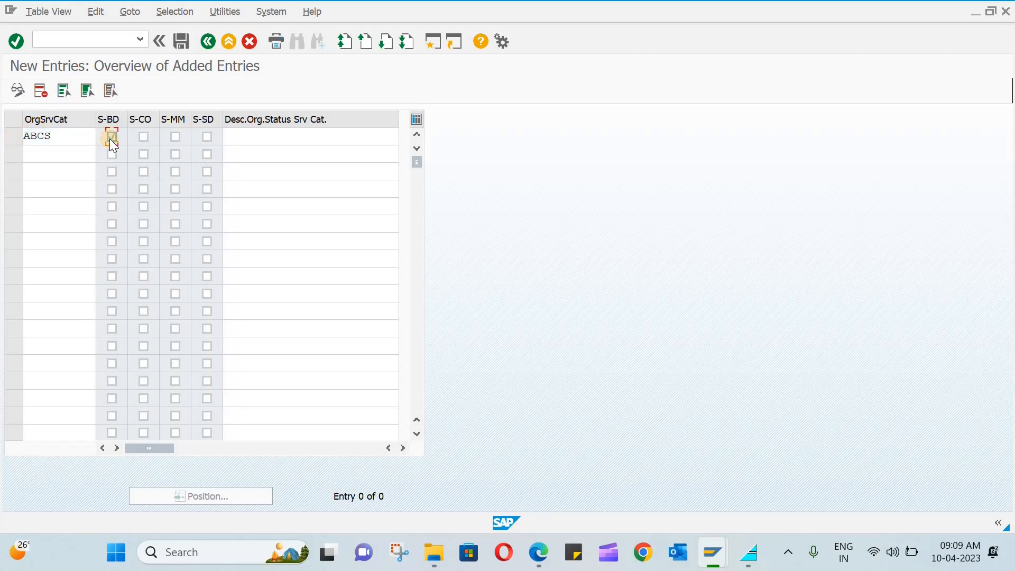
click(177, 141)
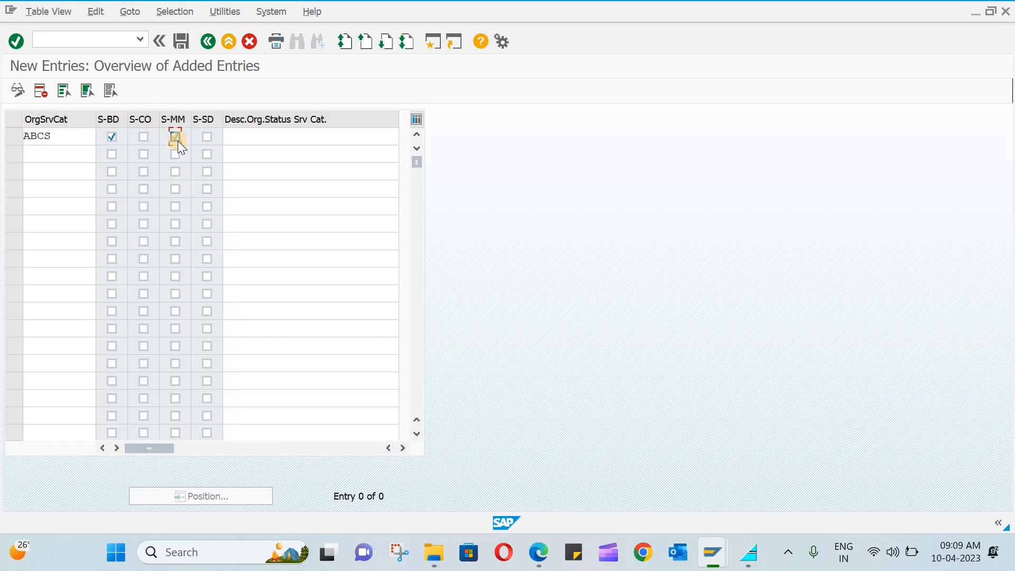
click(229, 136)
text(A)
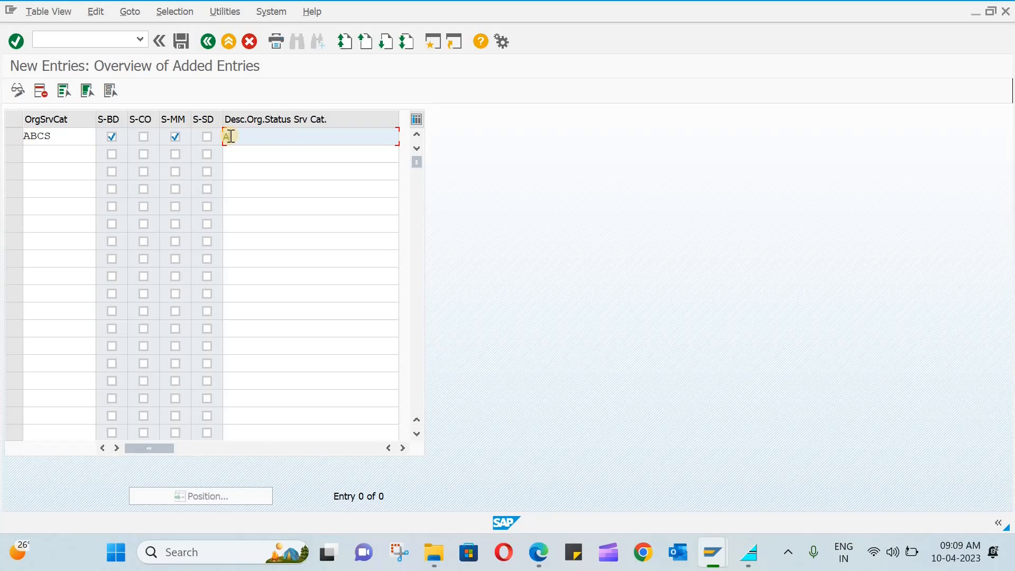
text(BCS Service Category)
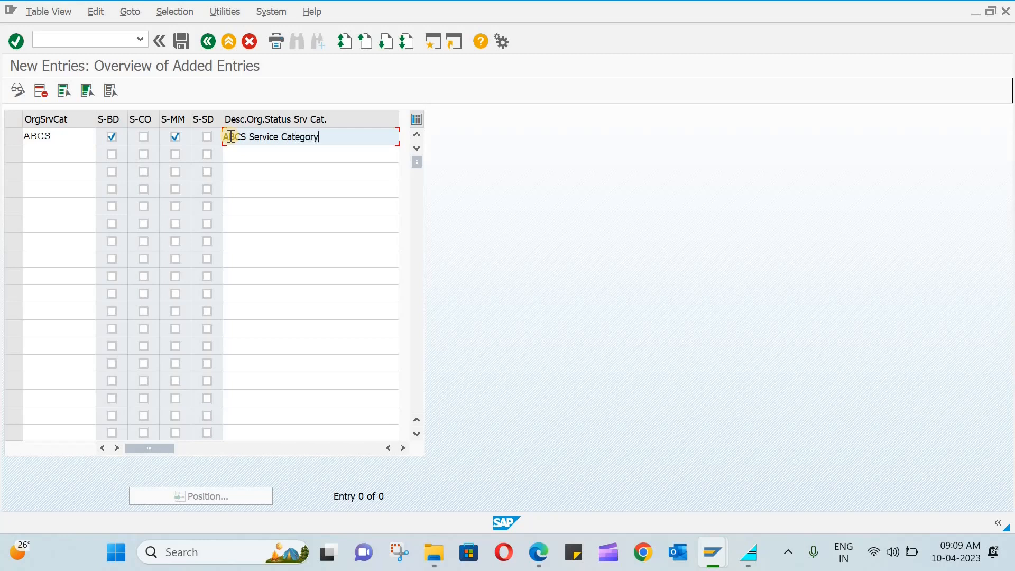
Save the new status under a customizing request and return to the implementation guide.
click(188, 42)
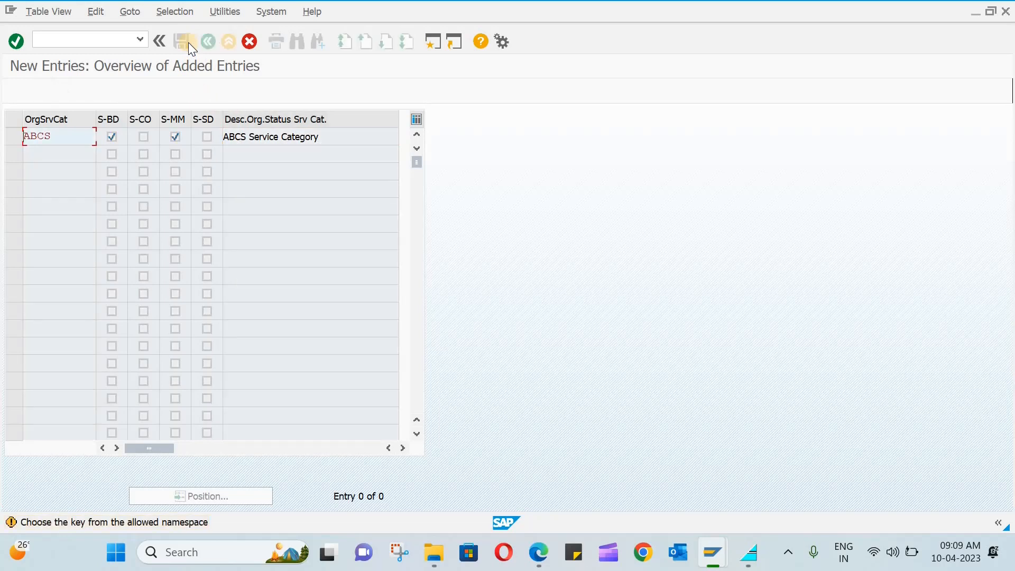
click(188, 42)
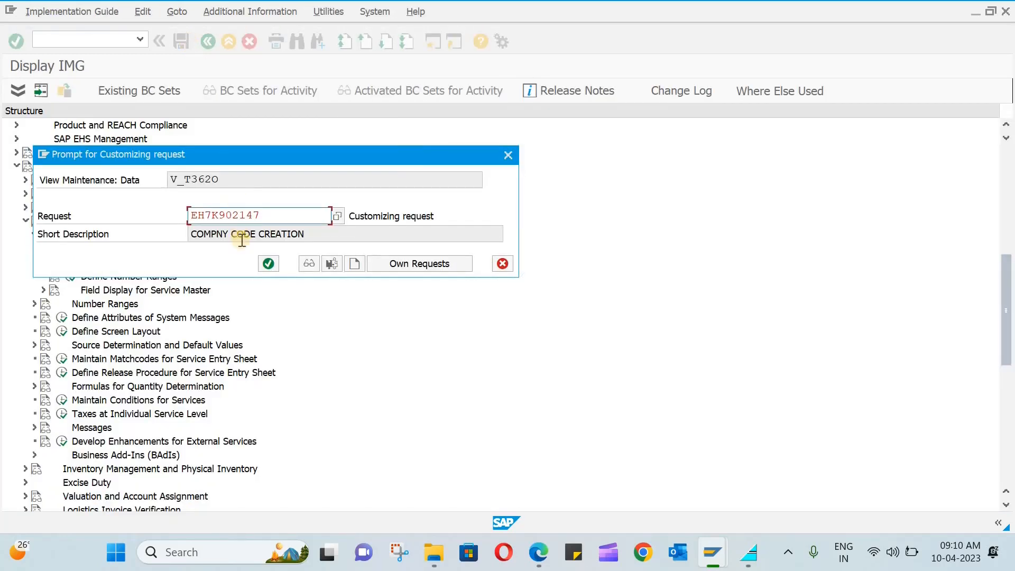
click(269, 263)
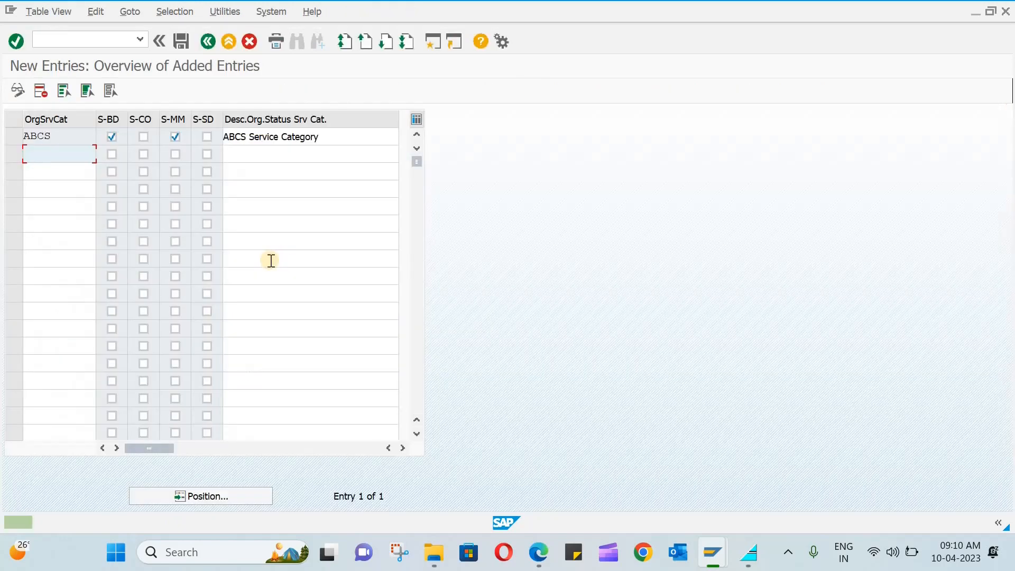
click(206, 41)
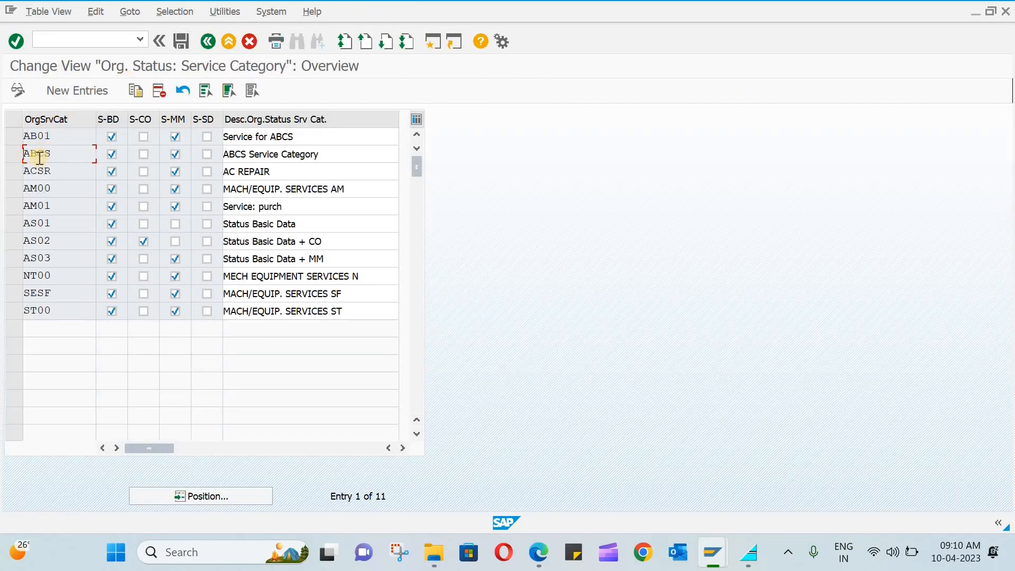
click(207, 42)
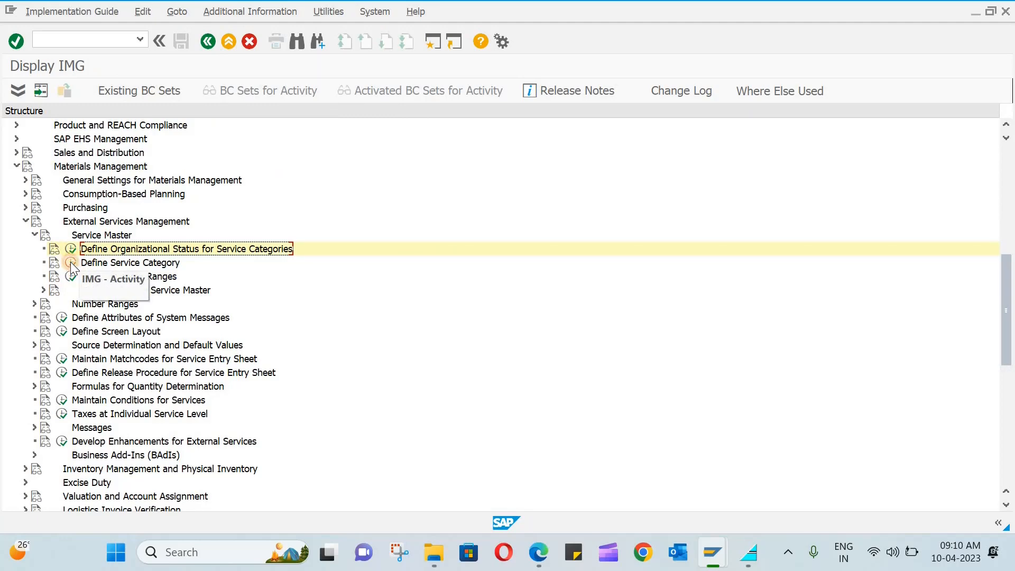
Add service category ABC1 under org status ABCS with reference 0006, described 'Office Plumbing'.
click(71, 263)
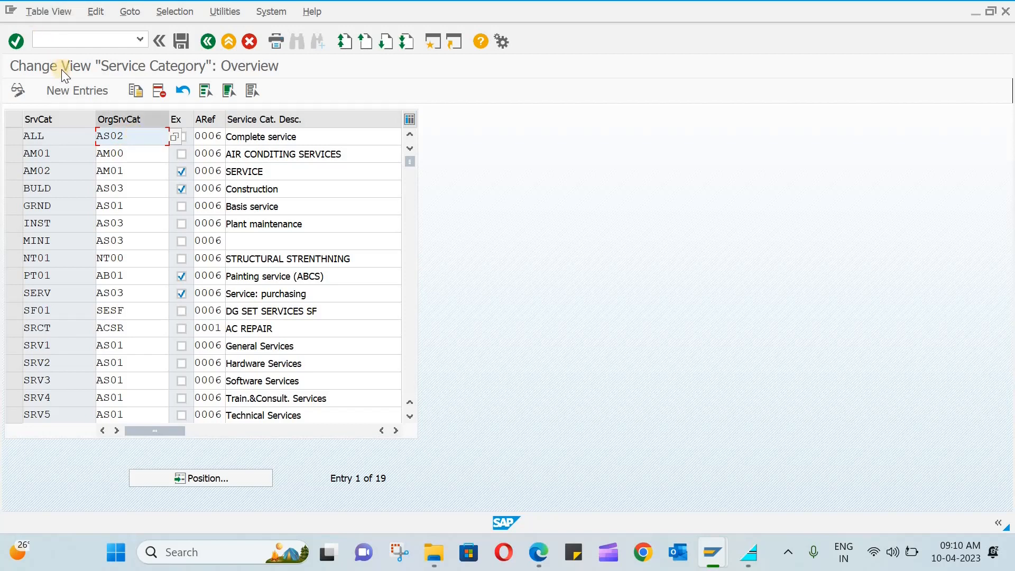
click(74, 90)
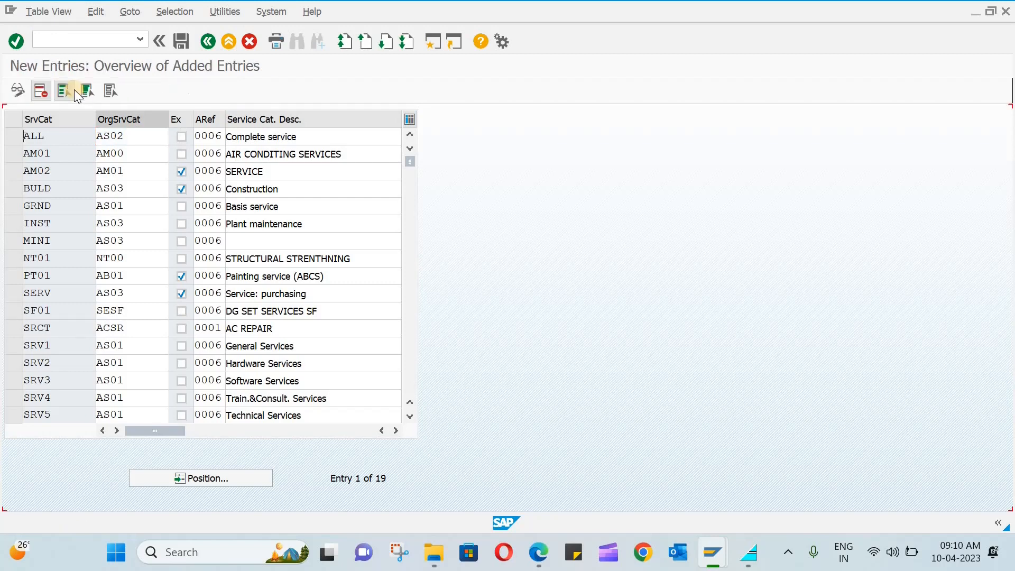
click(56, 141)
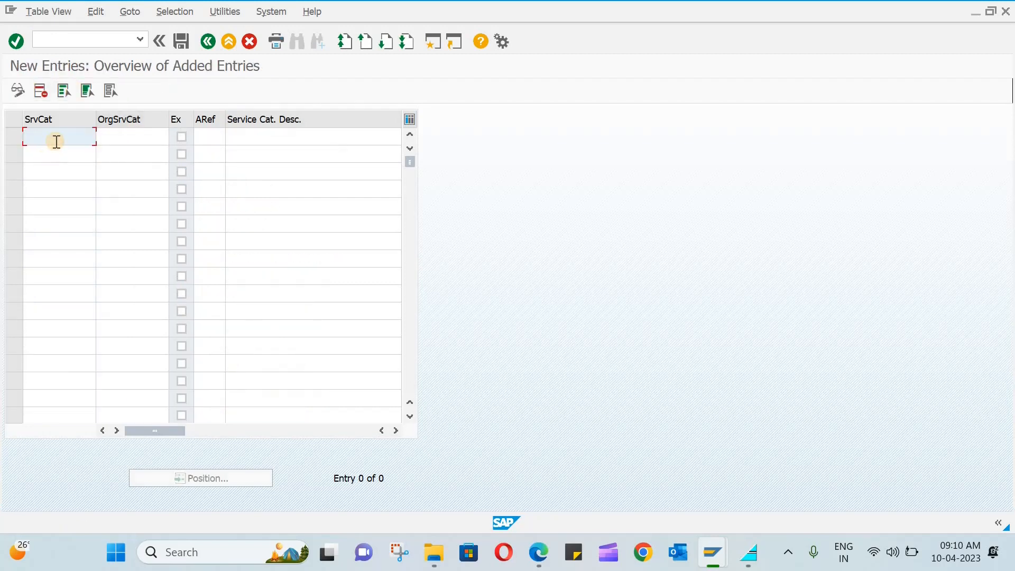
text(abc1)
key(Tab)
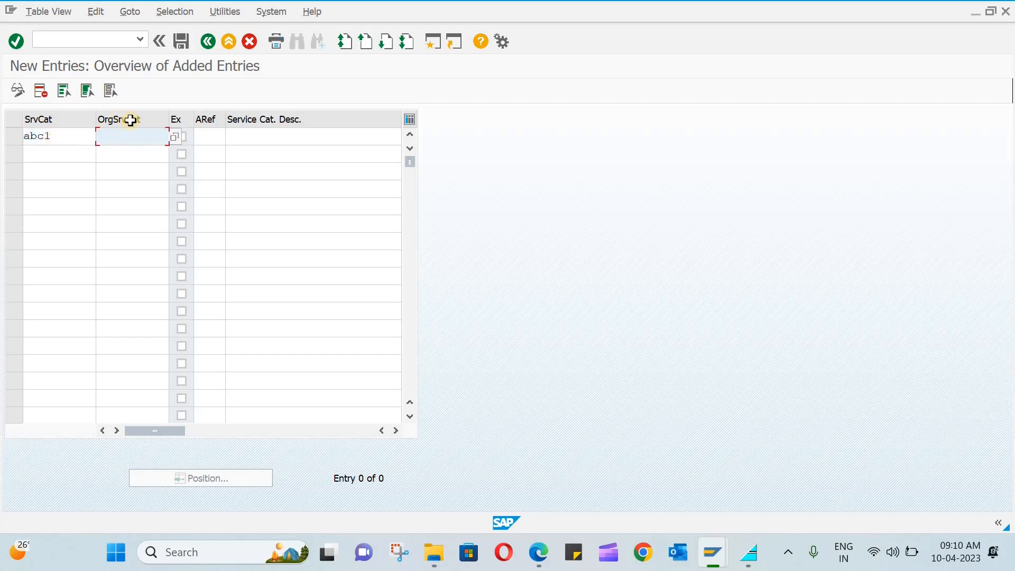
text(abcs)
click(209, 140)
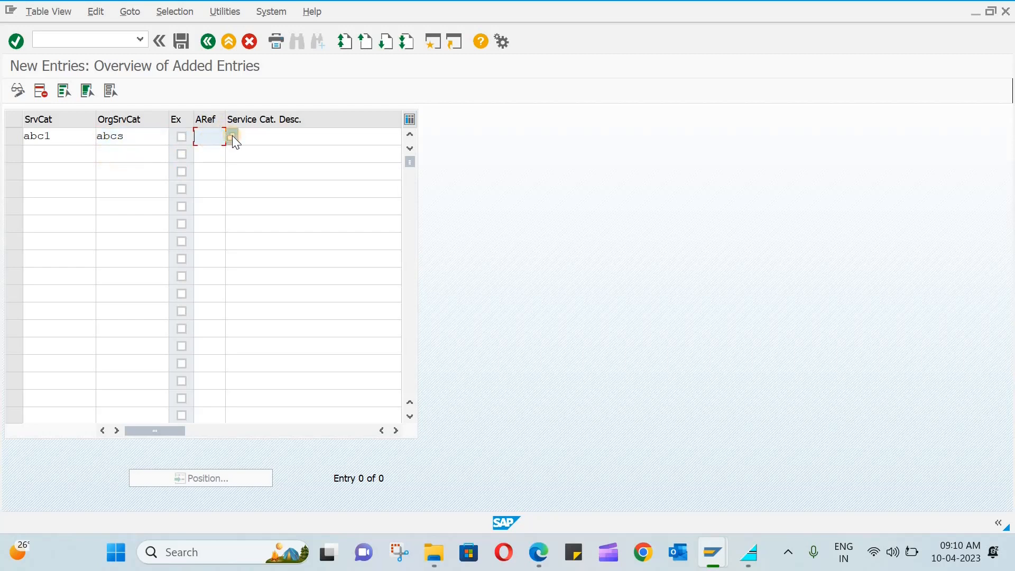
key(Return)
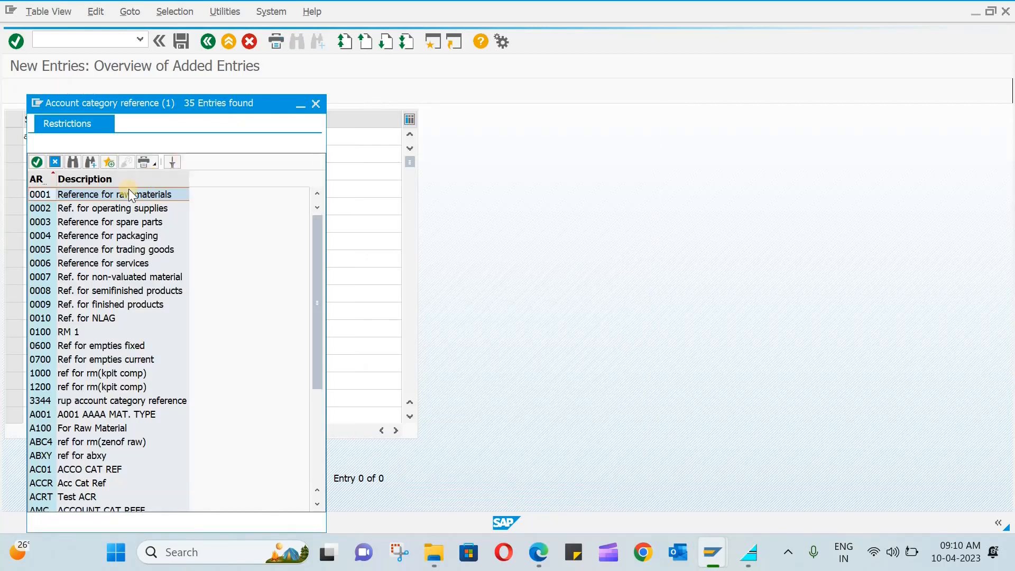
double_click(99, 261)
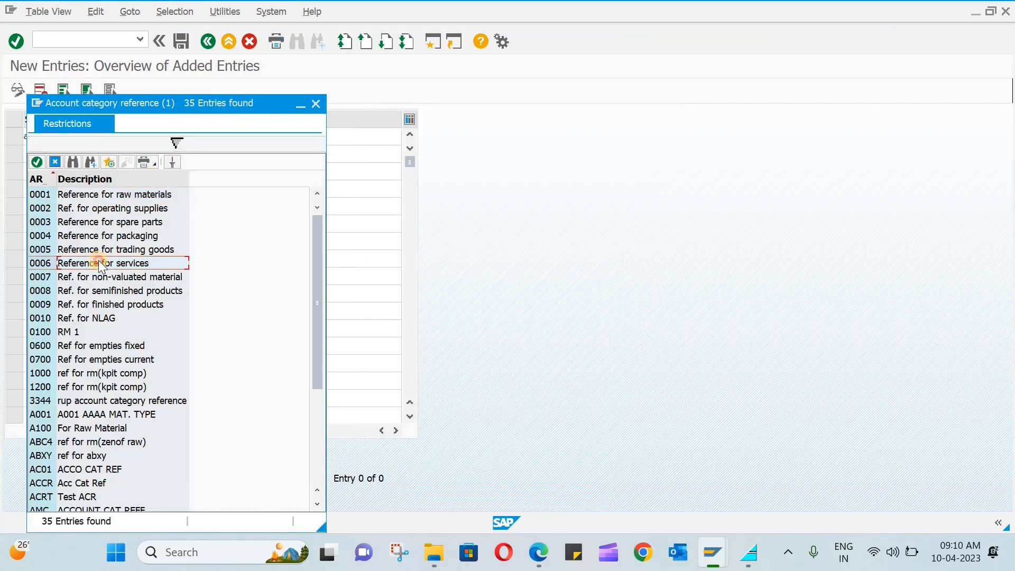
click(282, 137)
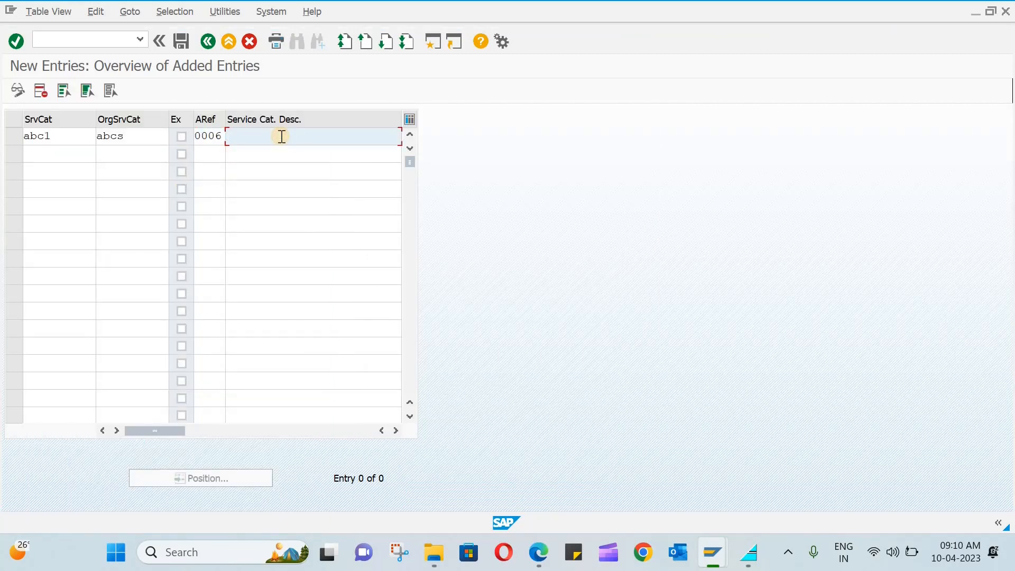
text(Office Plumbing)
key(Return)
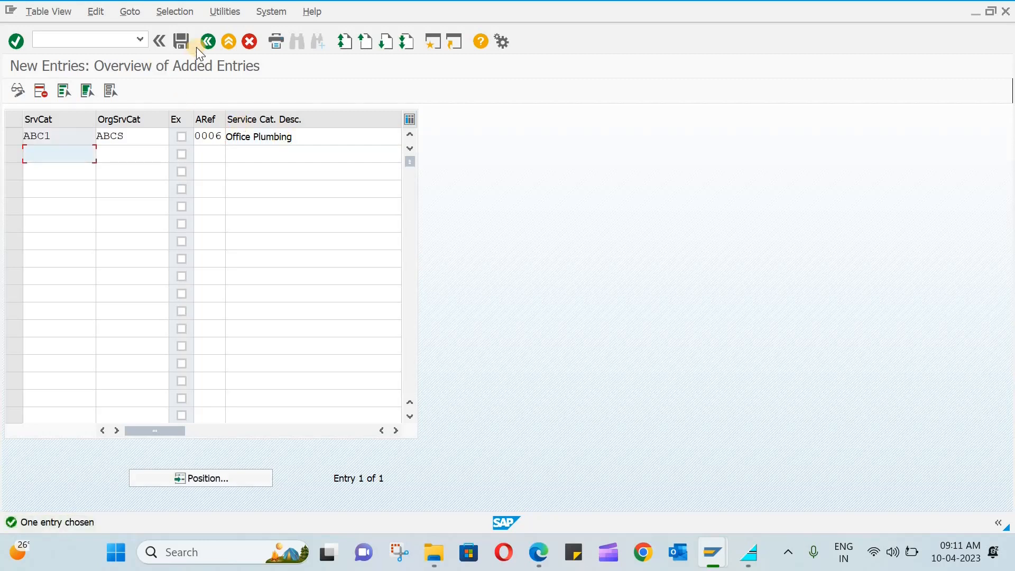
Save ABC1 under the customizing request, tick Ex for it, and save again.
click(192, 44)
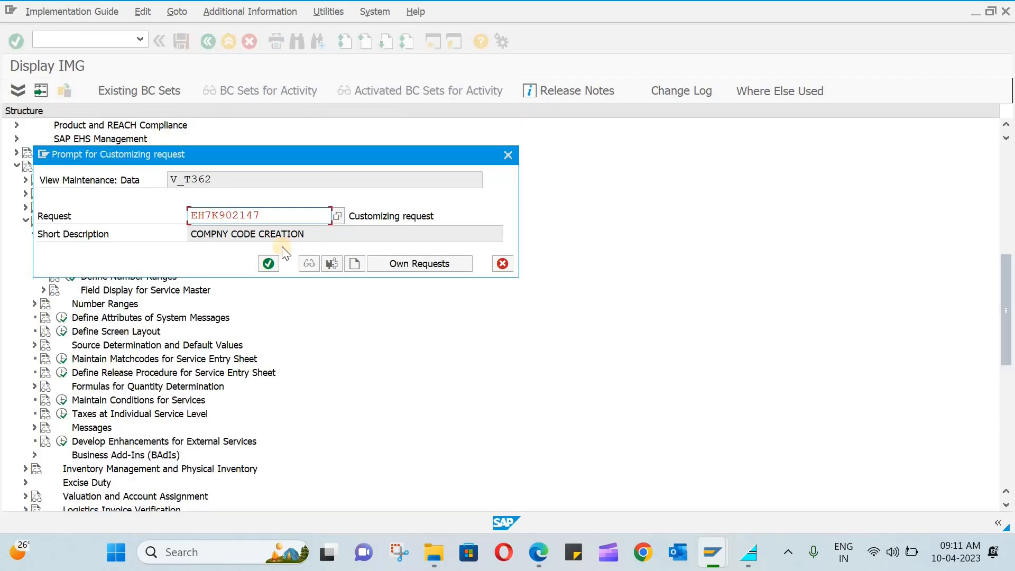
click(268, 264)
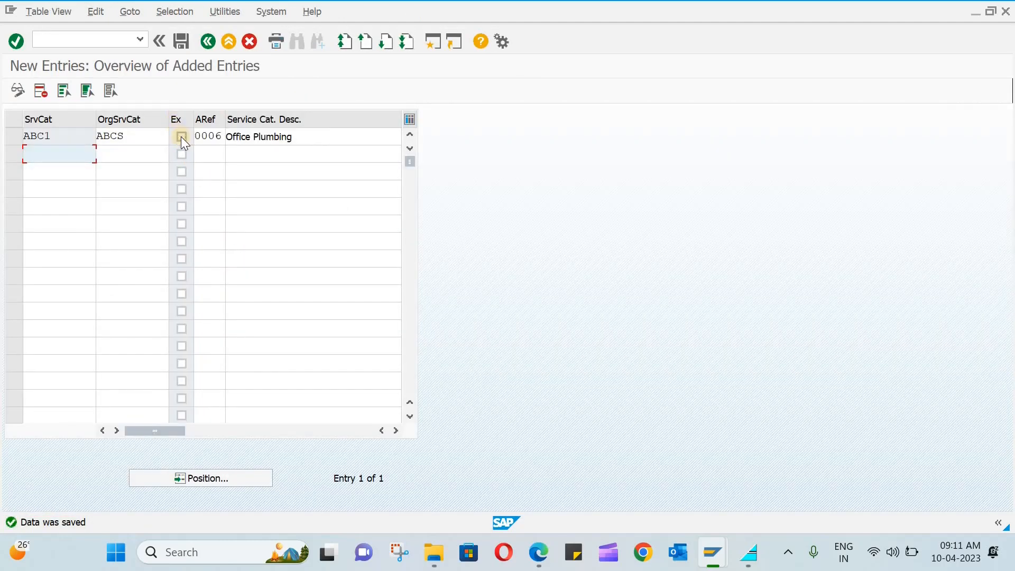
click(181, 136)
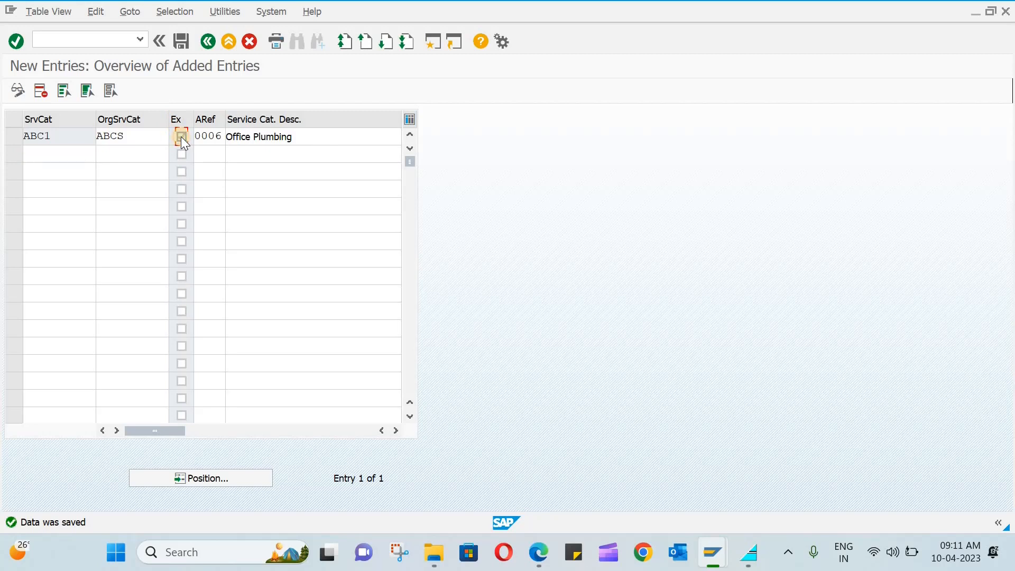
click(182, 44)
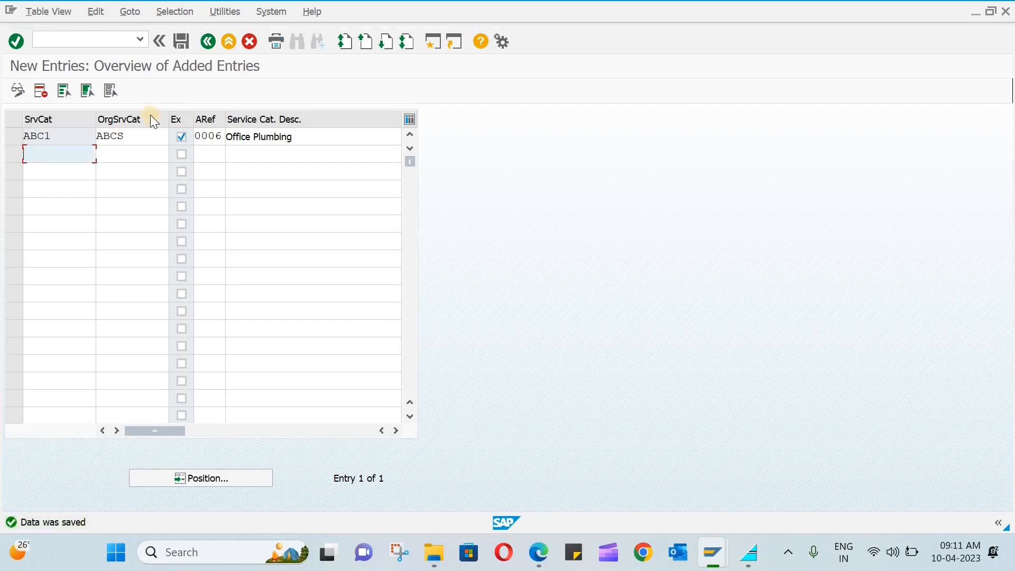
click(201, 42)
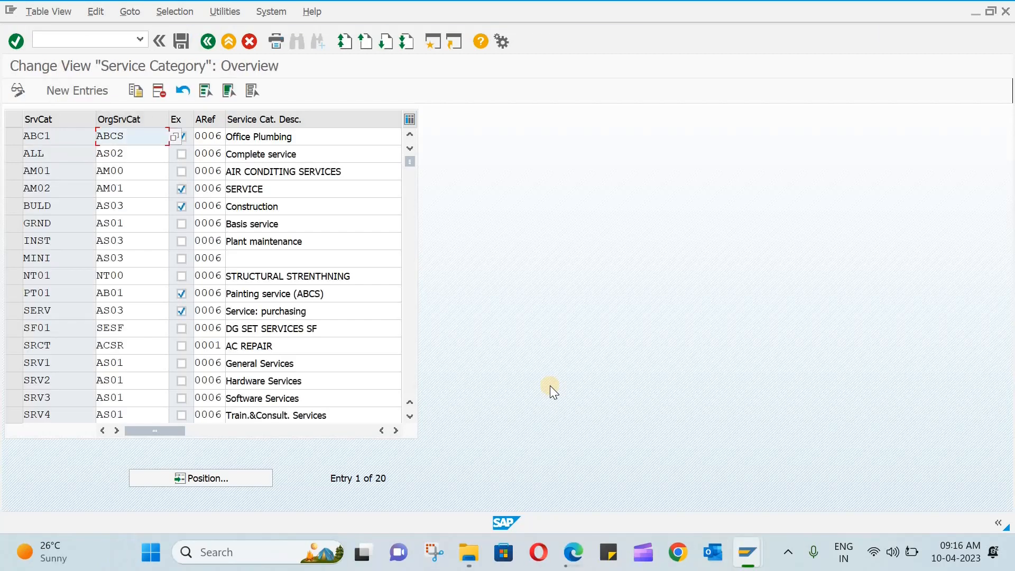
Open Service Master number ranges, check ABC1 in the groups list, then edit the 13 intervals.
click(209, 44)
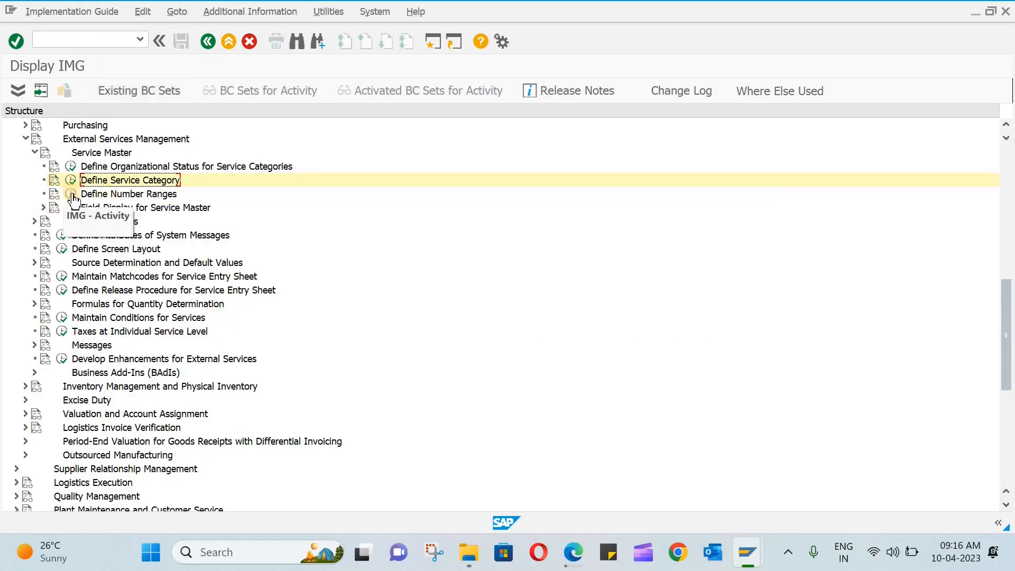
click(72, 196)
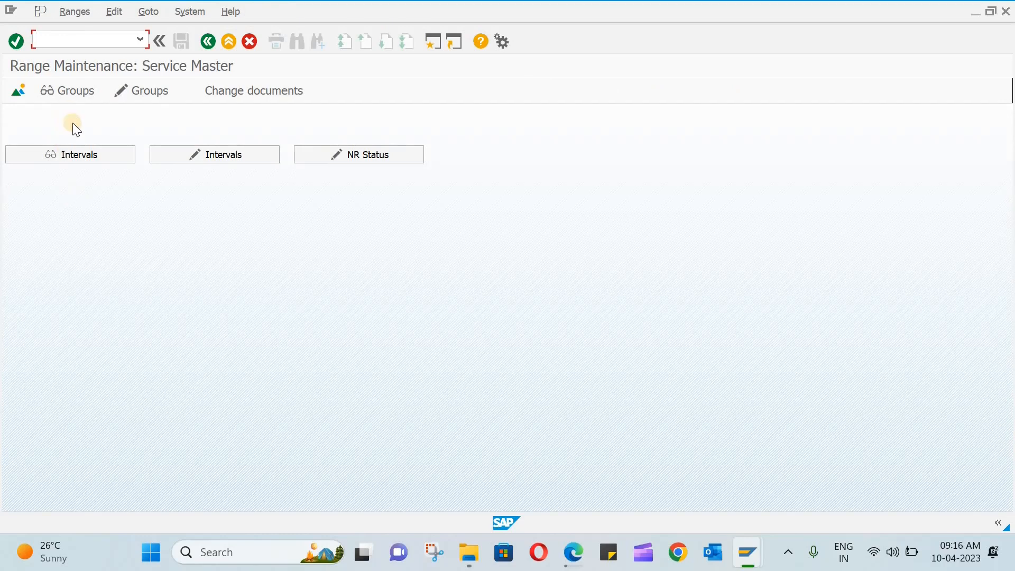
click(69, 91)
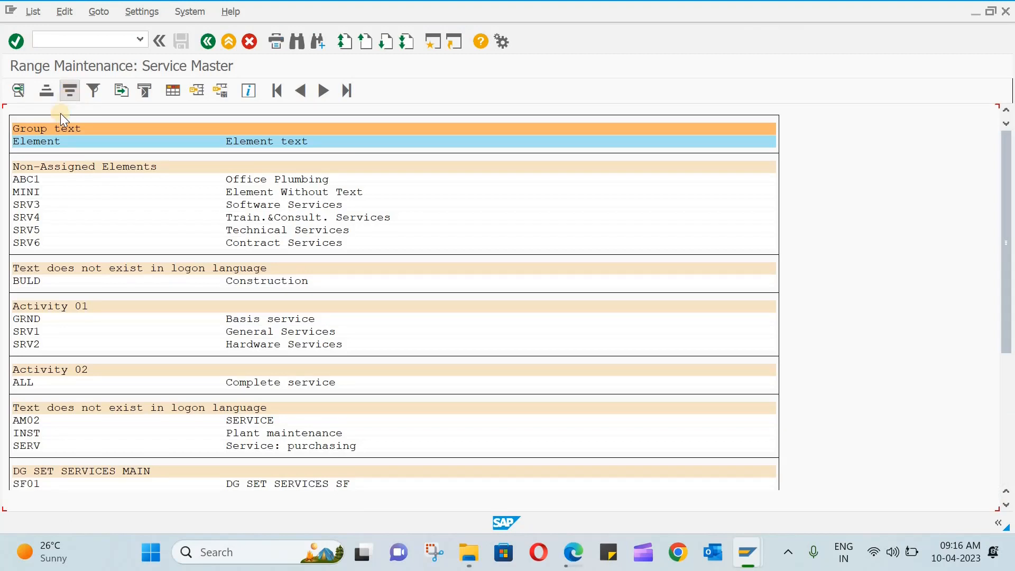
click(16, 180)
click(271, 180)
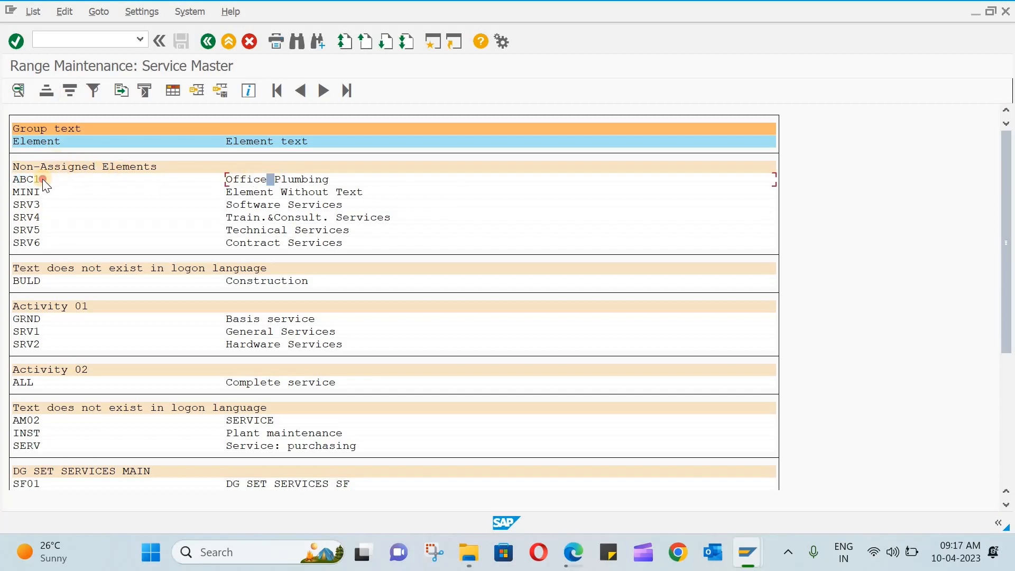
click(42, 179)
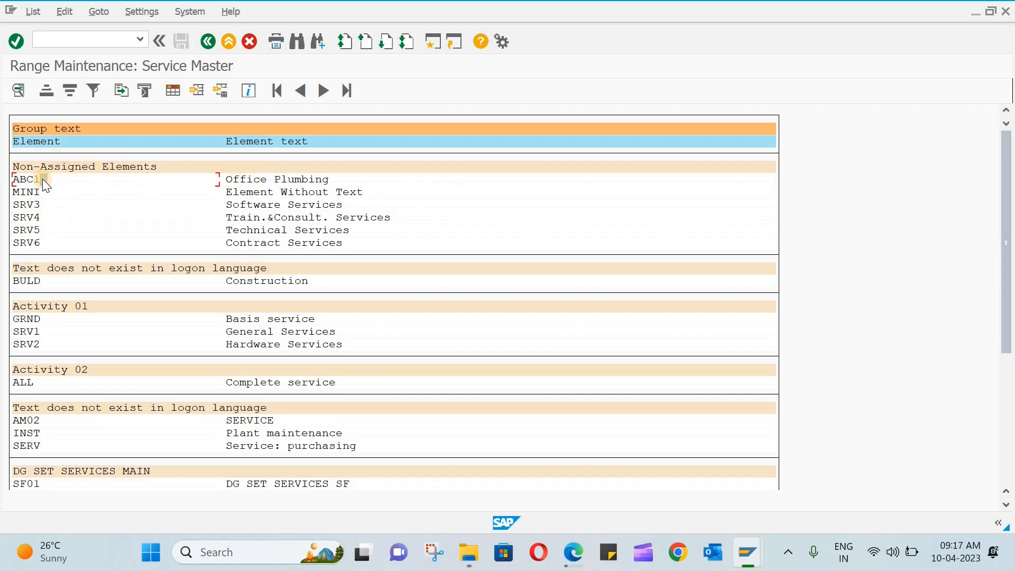
click(208, 42)
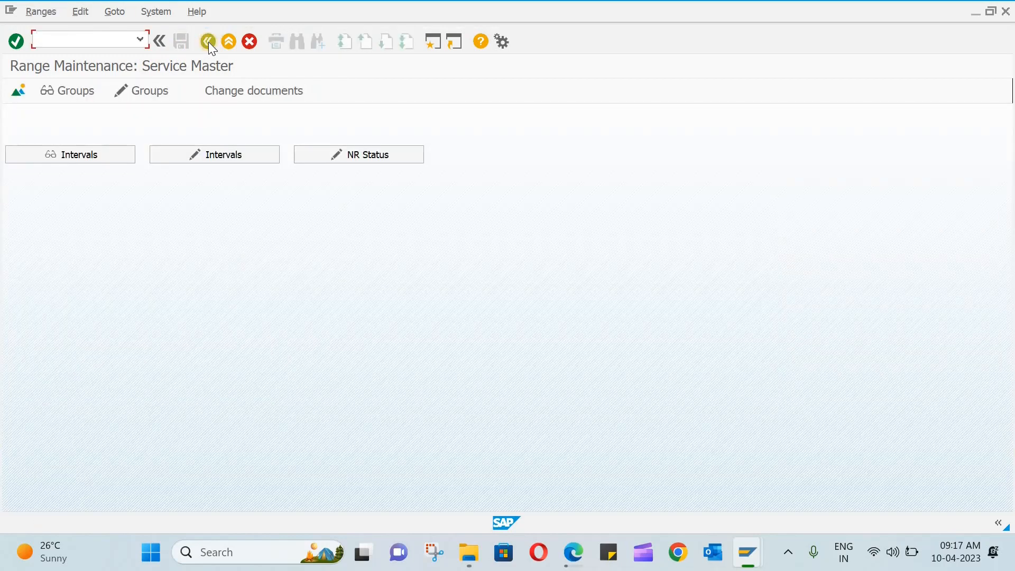
click(207, 161)
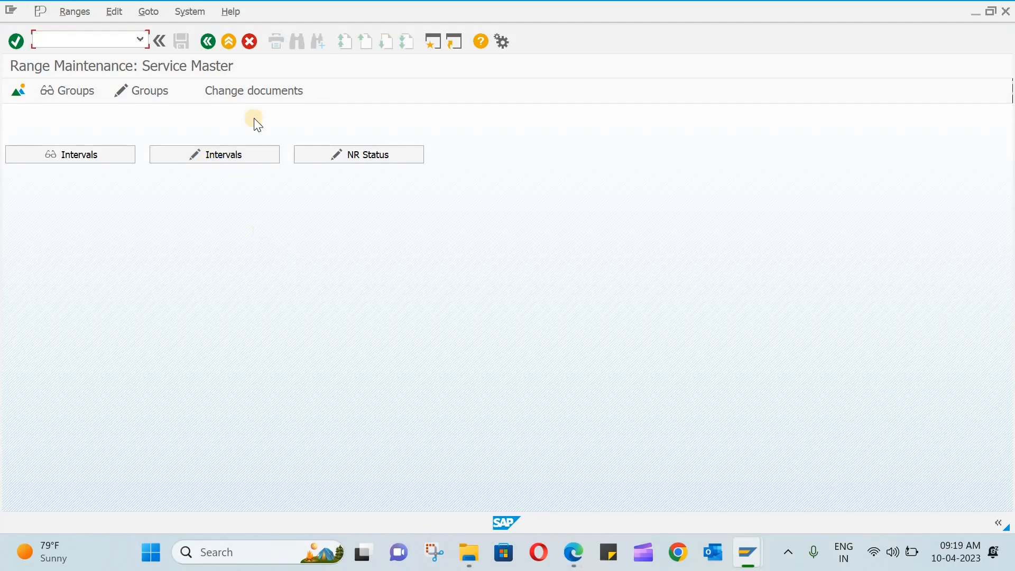
click(234, 152)
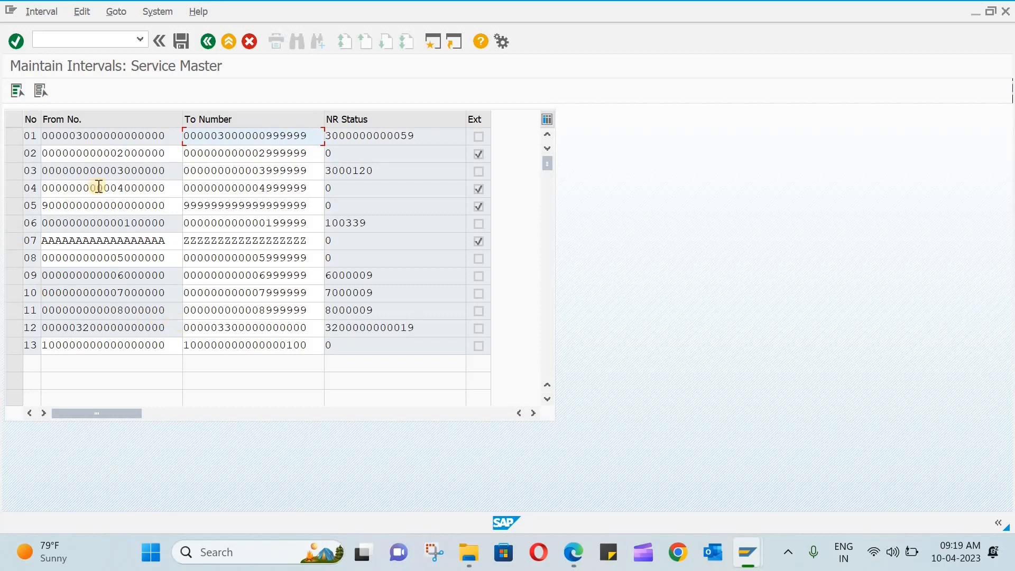
Create a new service number range group named abcs_service.
click(209, 43)
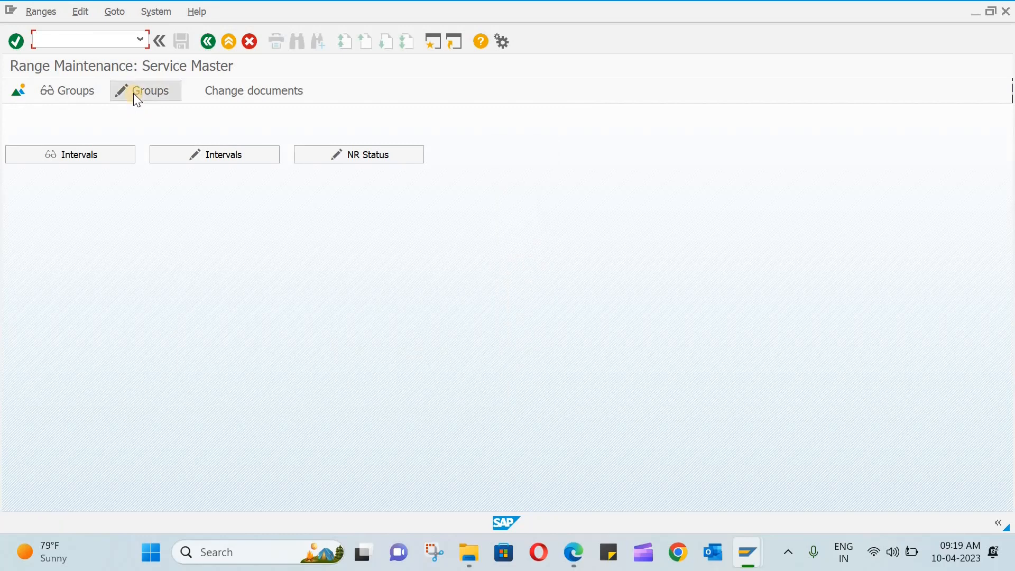
click(133, 94)
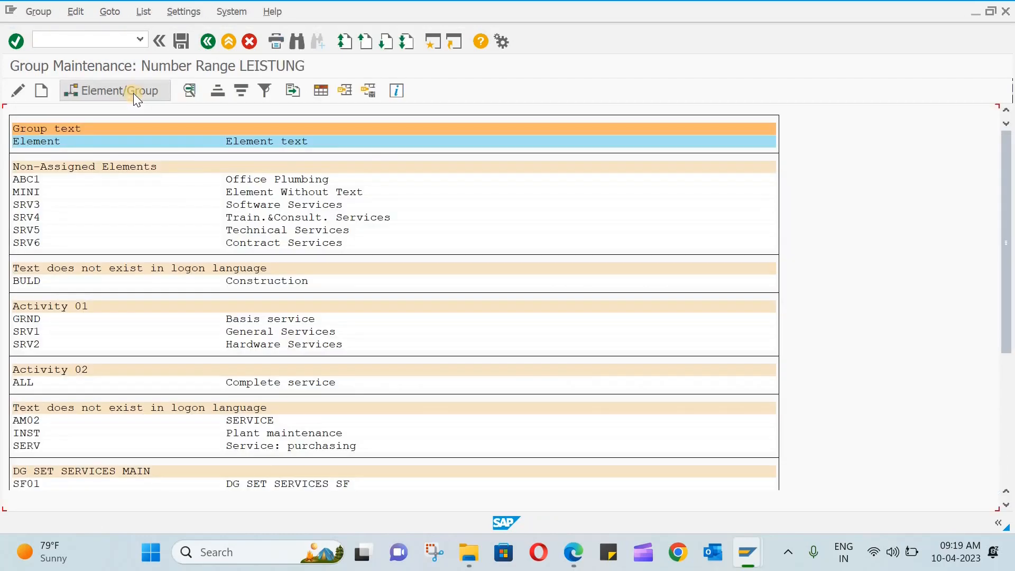
click(41, 92)
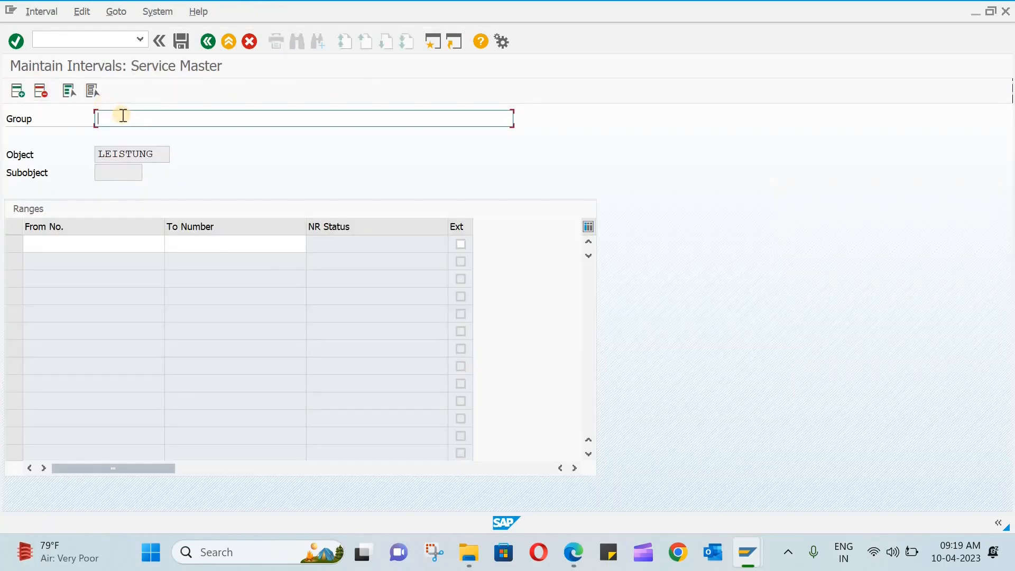
text(abcs_service)
Review the existing number intervals, then leave interval editing without saving.
click(98, 242)
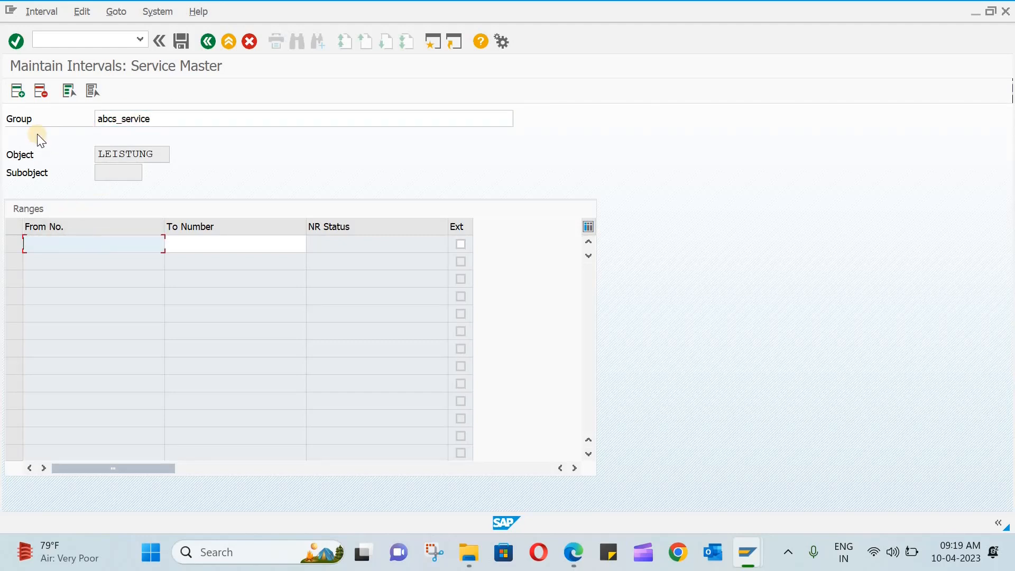
click(40, 13)
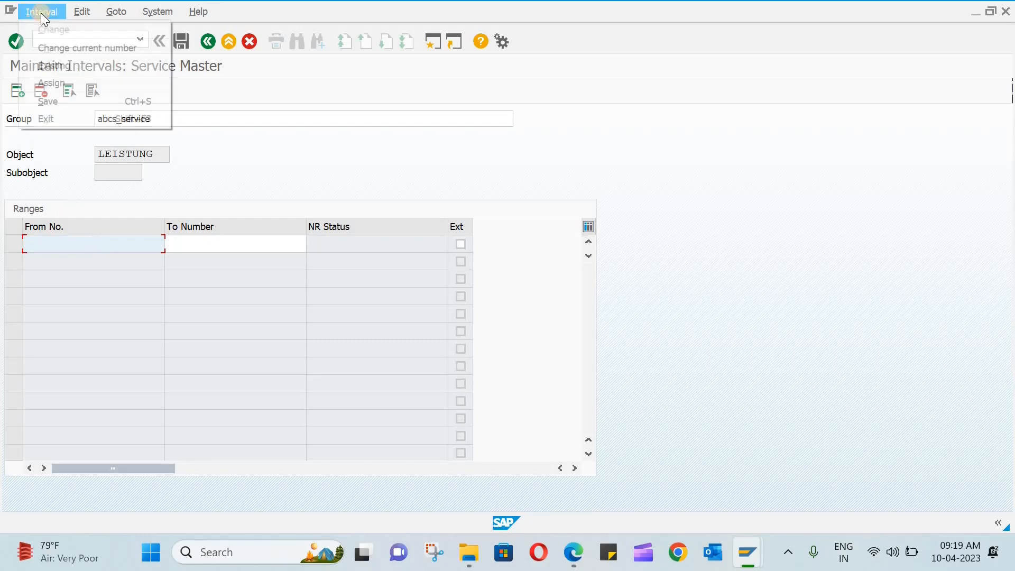
click(71, 66)
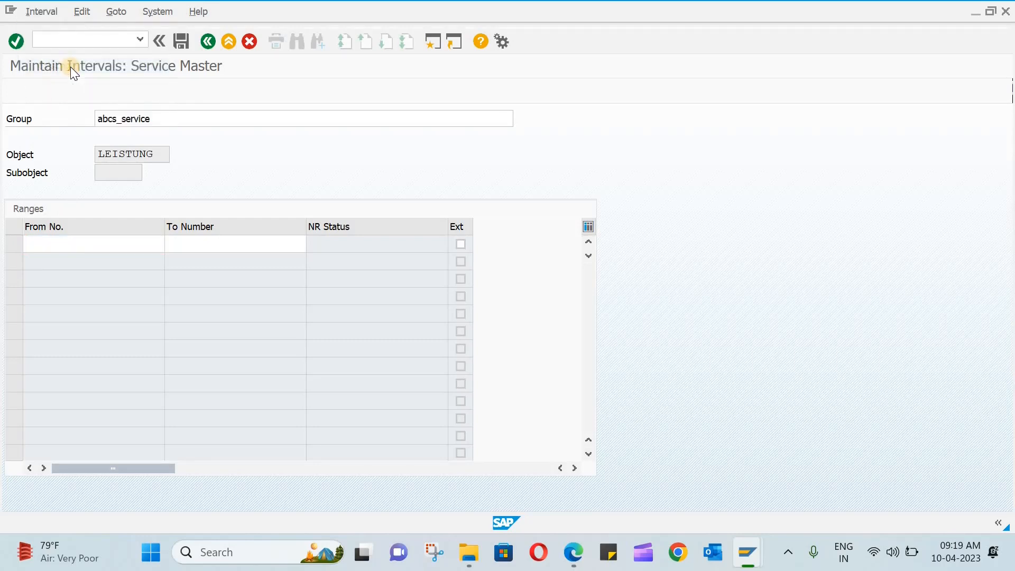
drag(231, 149, 553, 97)
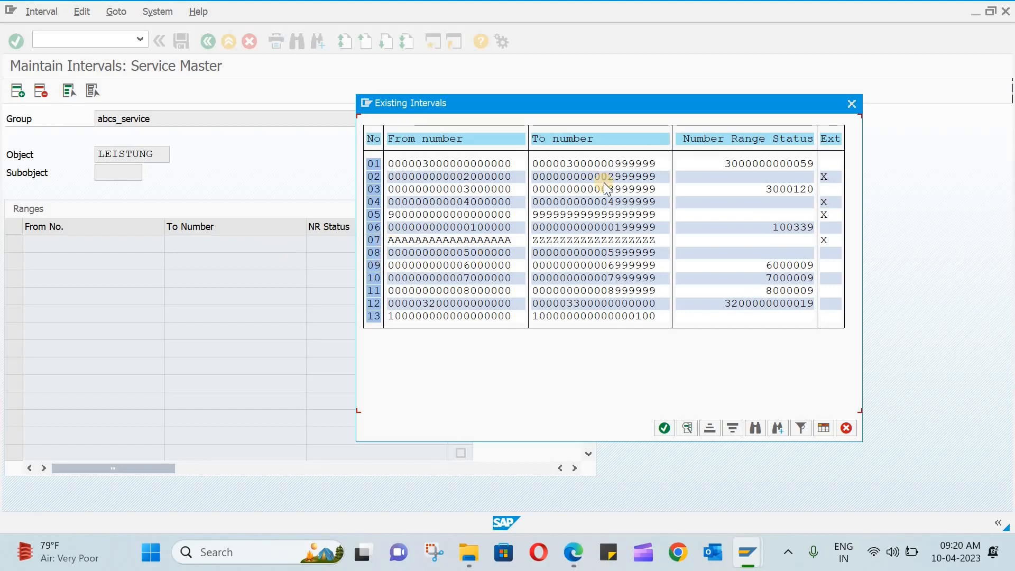
click(851, 103)
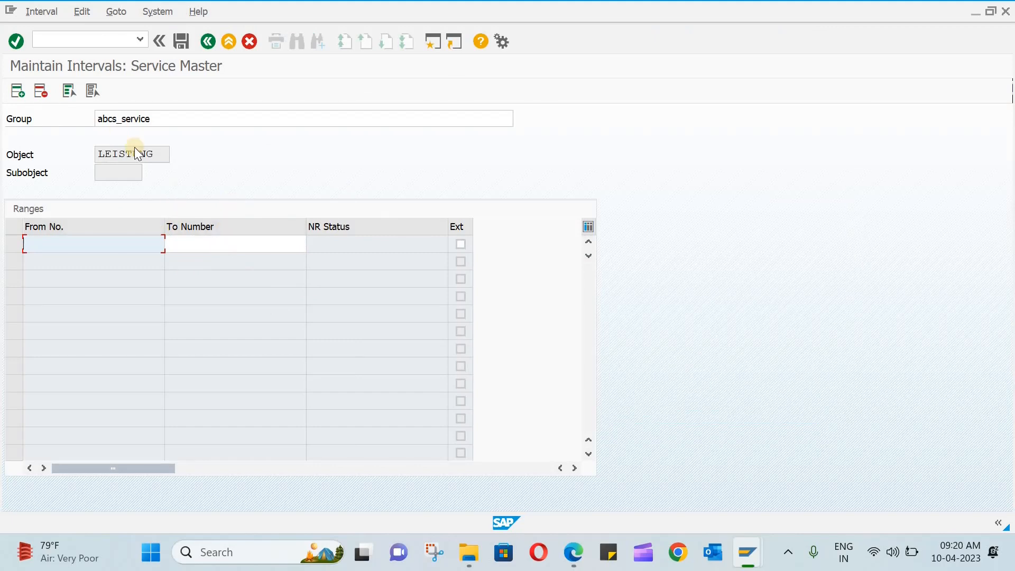
click(208, 42)
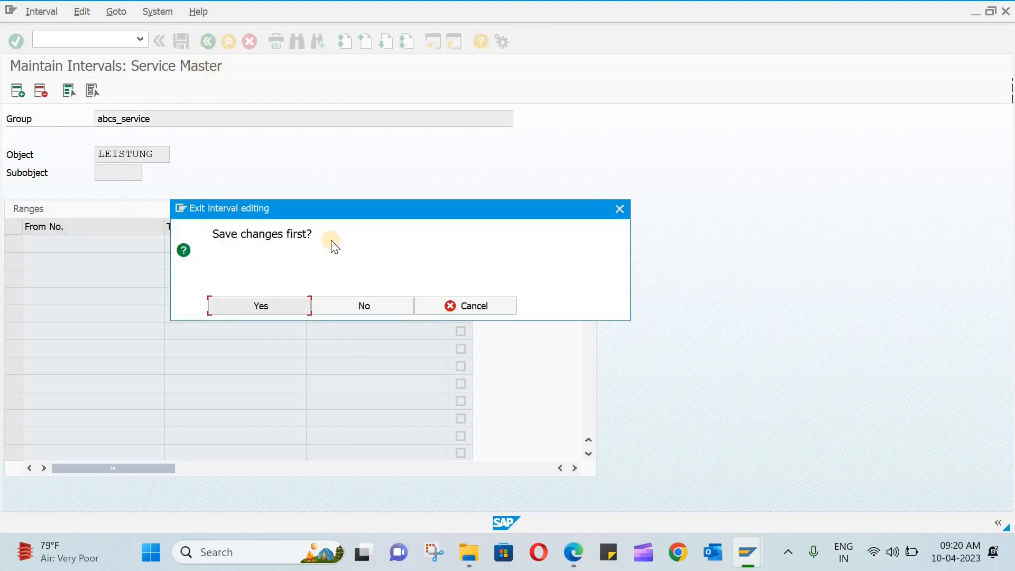
click(365, 310)
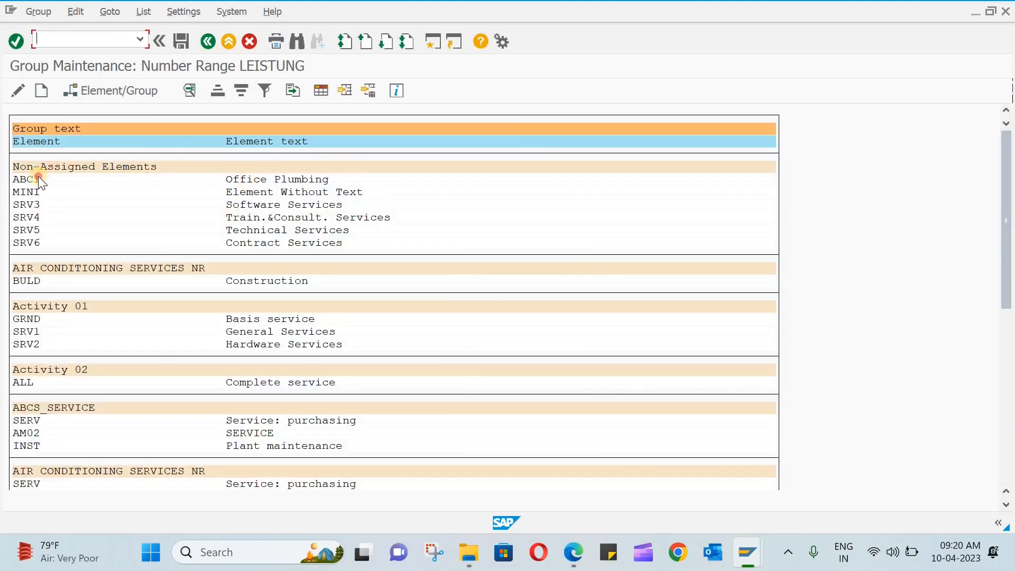
Assign element ABC1 to group 13 ABCS_SERVICE, save, and return to the IMG tree.
click(38, 178)
click(128, 89)
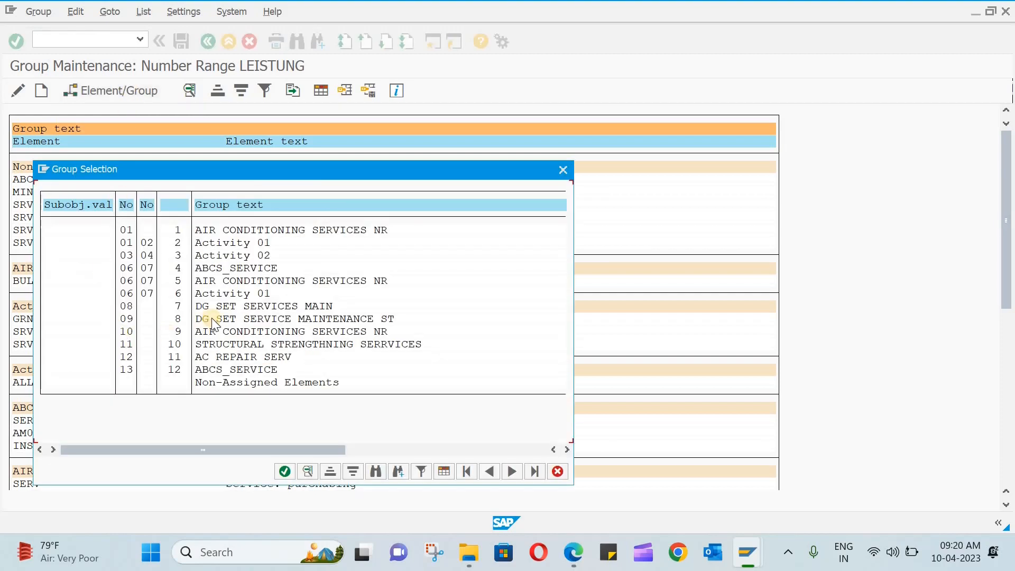
click(126, 370)
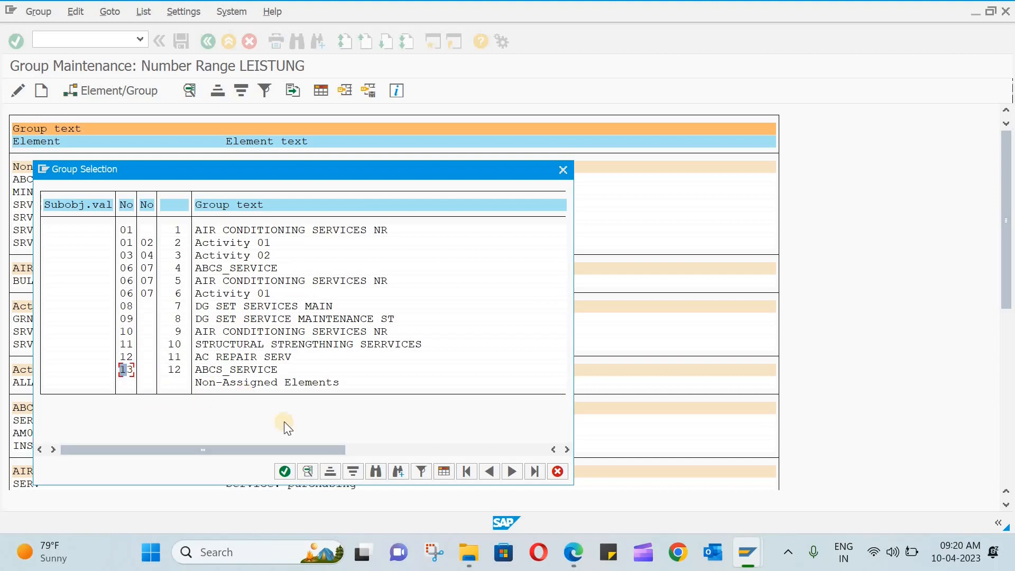
click(289, 474)
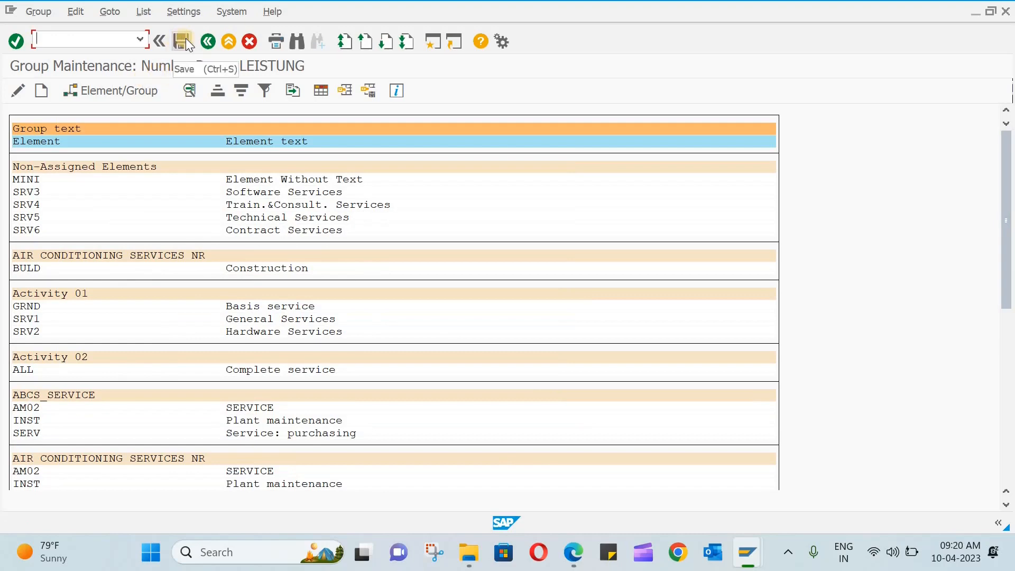
click(186, 38)
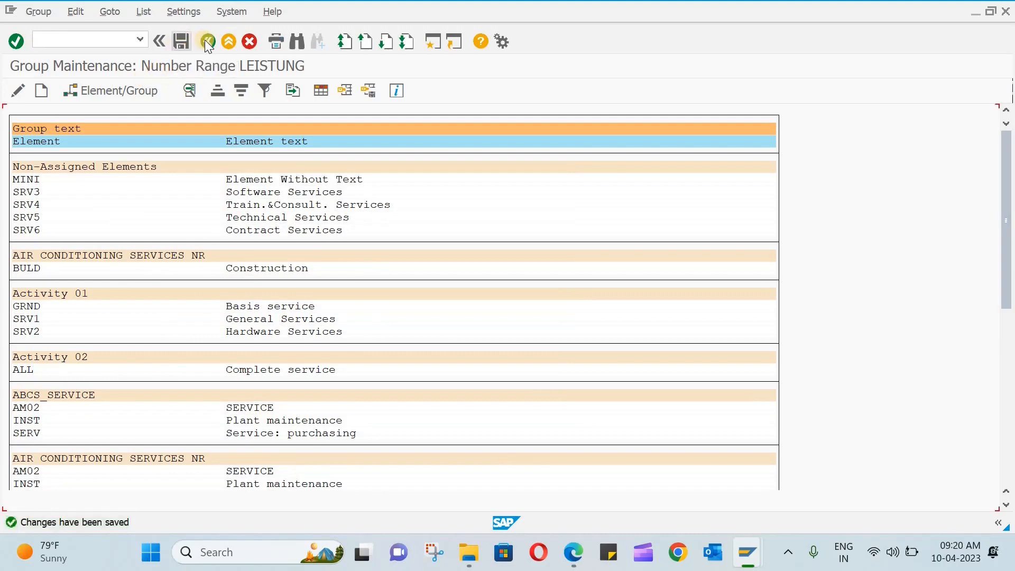
click(206, 41)
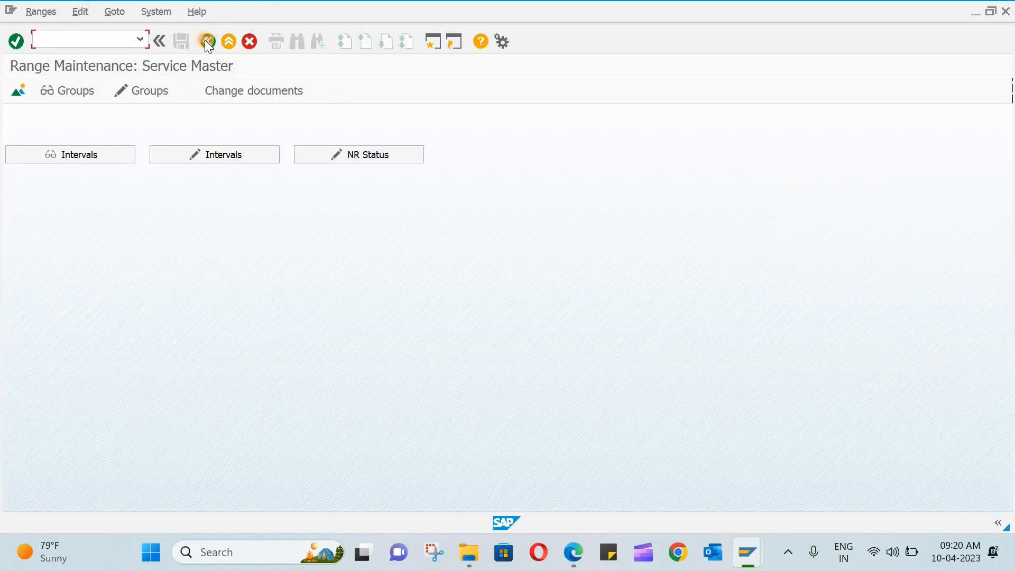
click(206, 41)
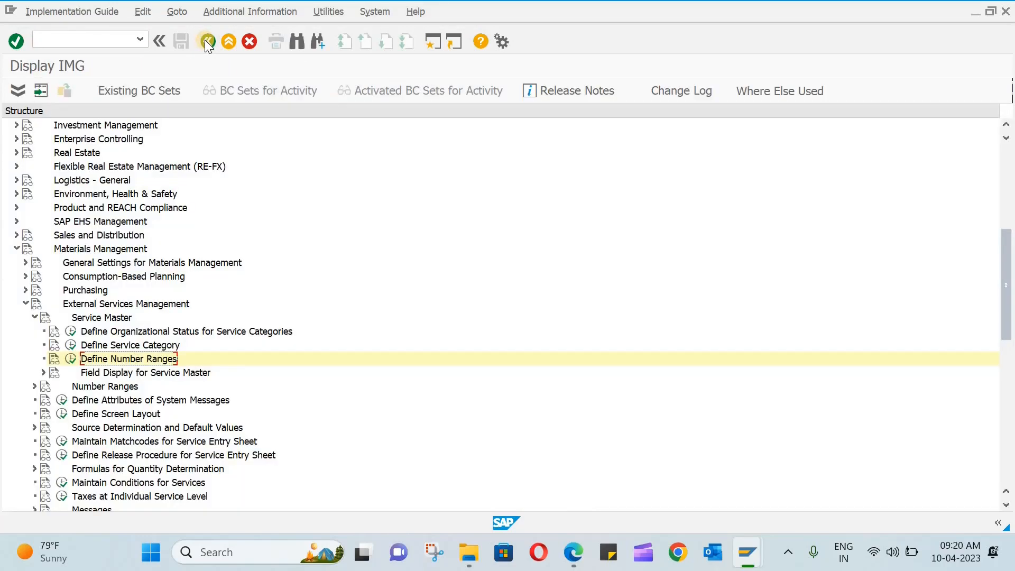
click(81, 33)
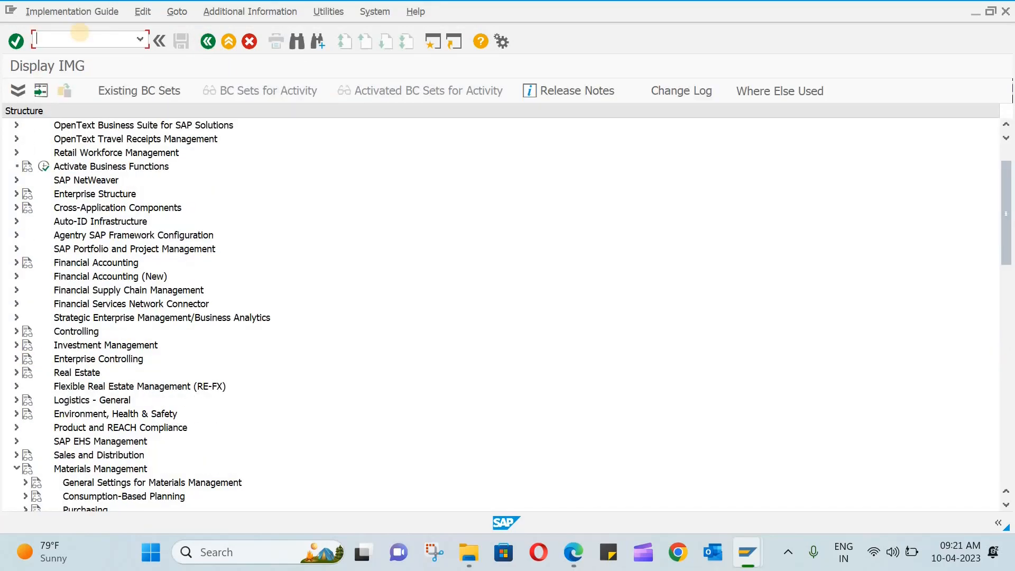
Go to the main menu with /n and start AC03 Service Master under Logistics > Materials Management.
text(/n)
key(Return)
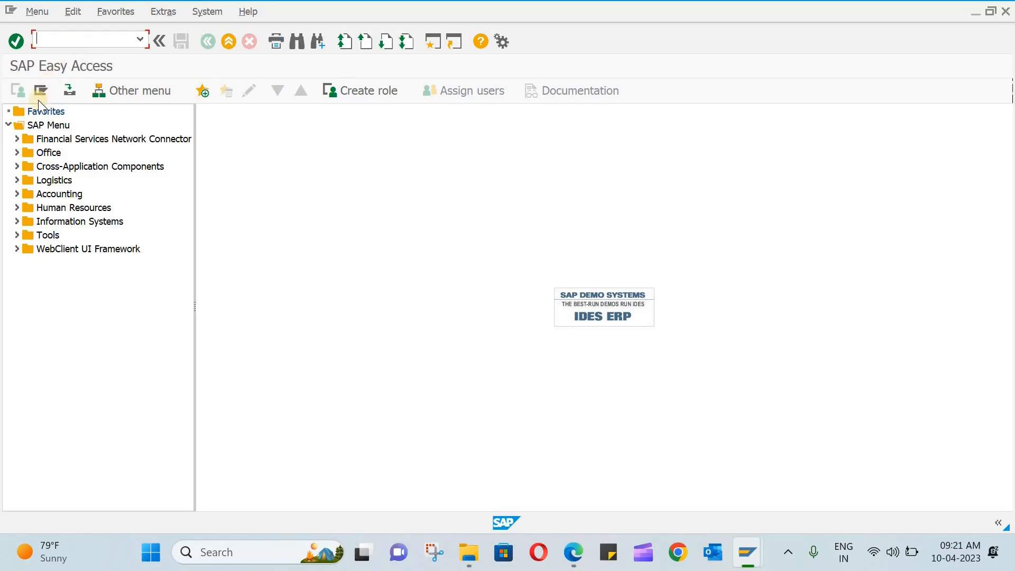
click(17, 180)
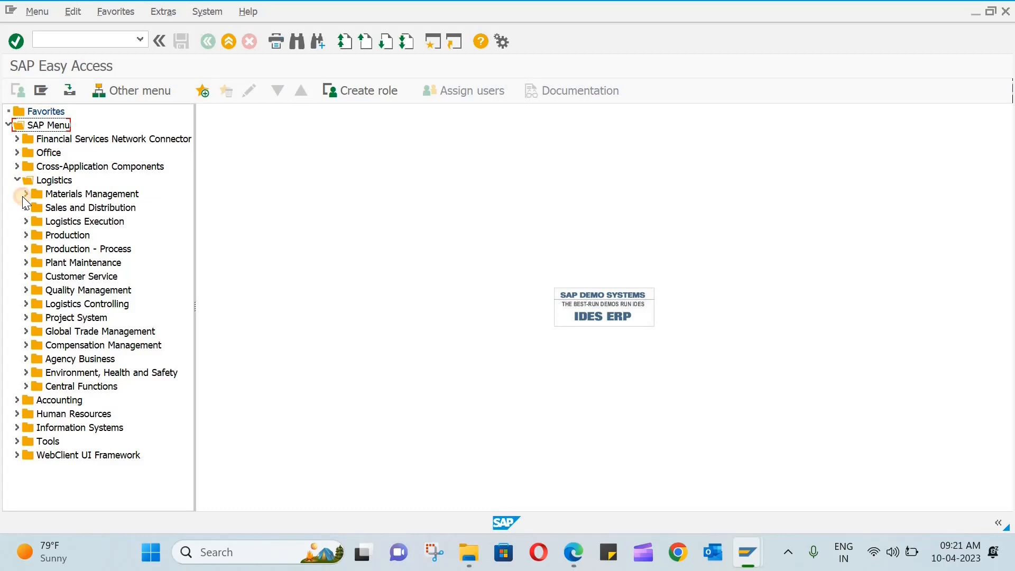
click(24, 194)
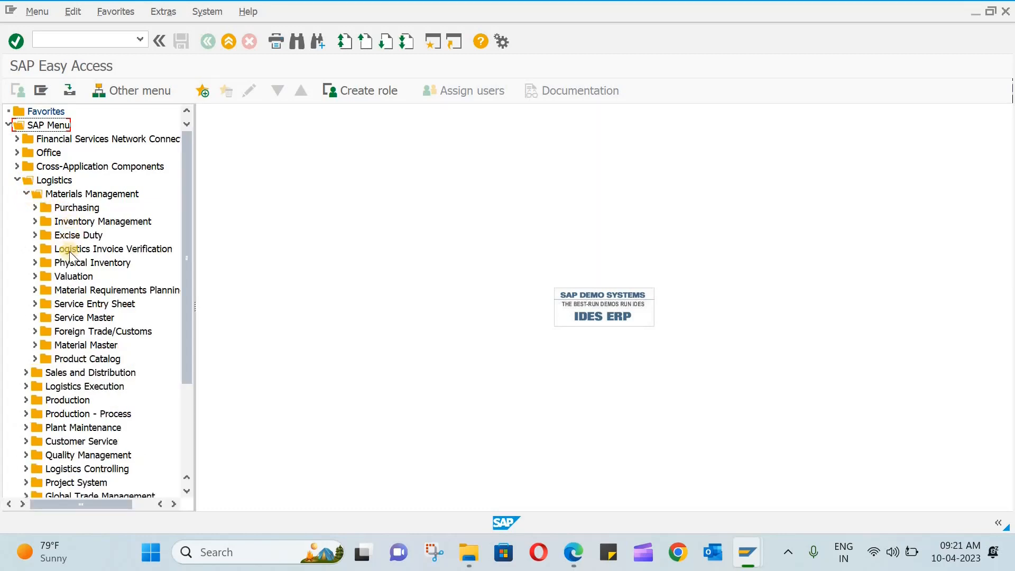
click(33, 318)
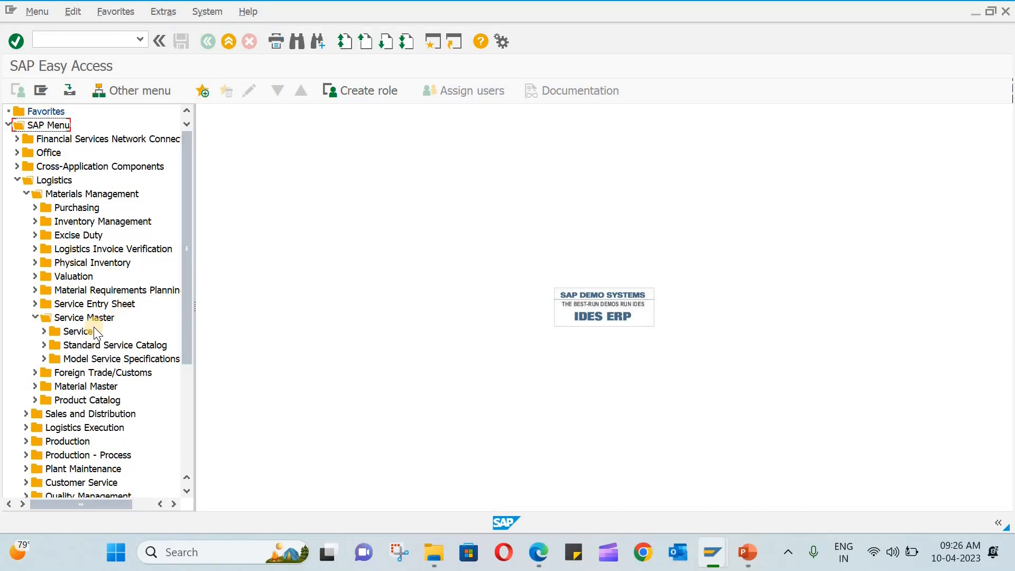
click(43, 331)
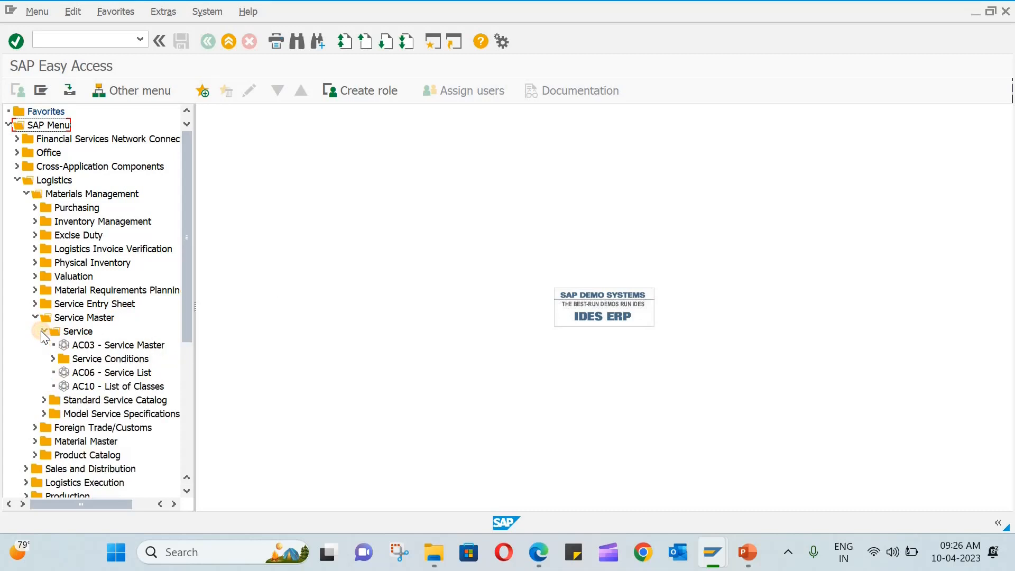
double_click(97, 346)
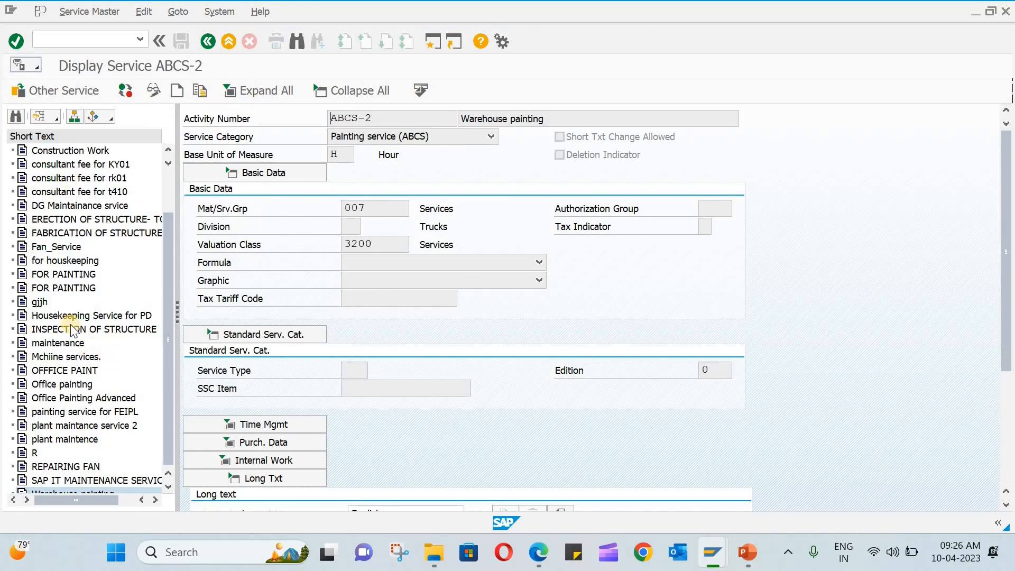
Create a new service master record and choose Office Plumbing as its service category.
click(178, 89)
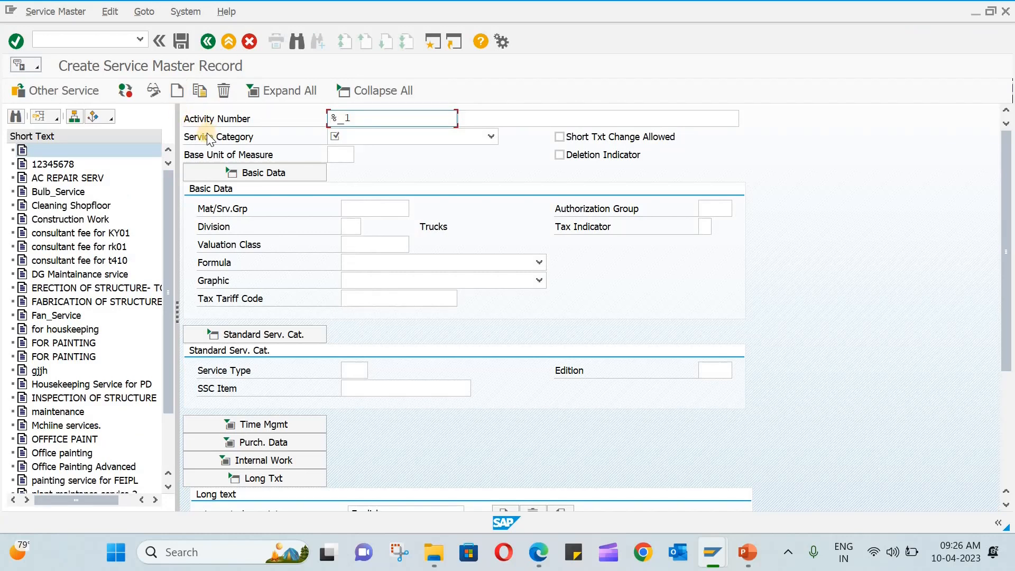
click(482, 137)
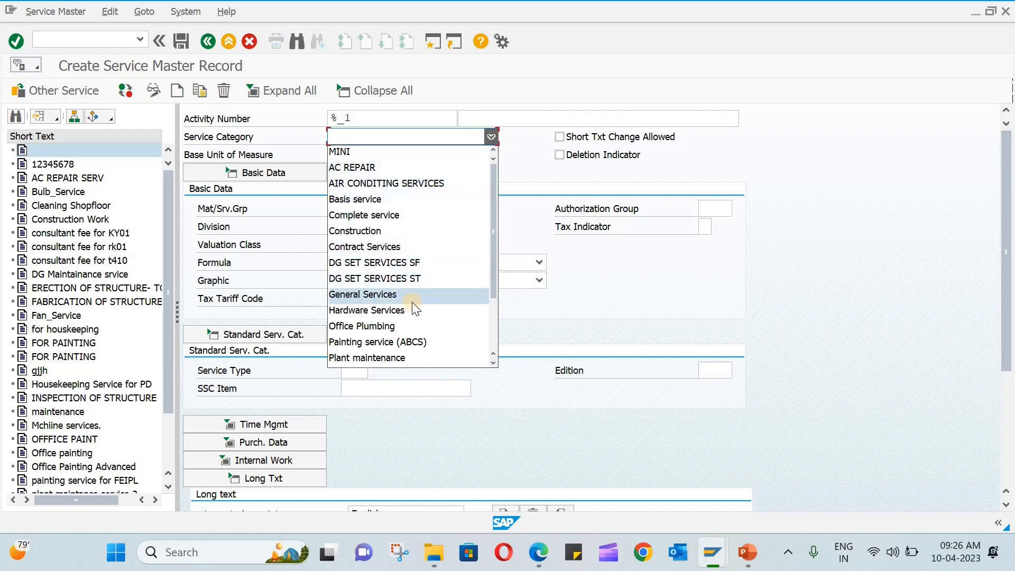
scroll(411, 303, down, 2)
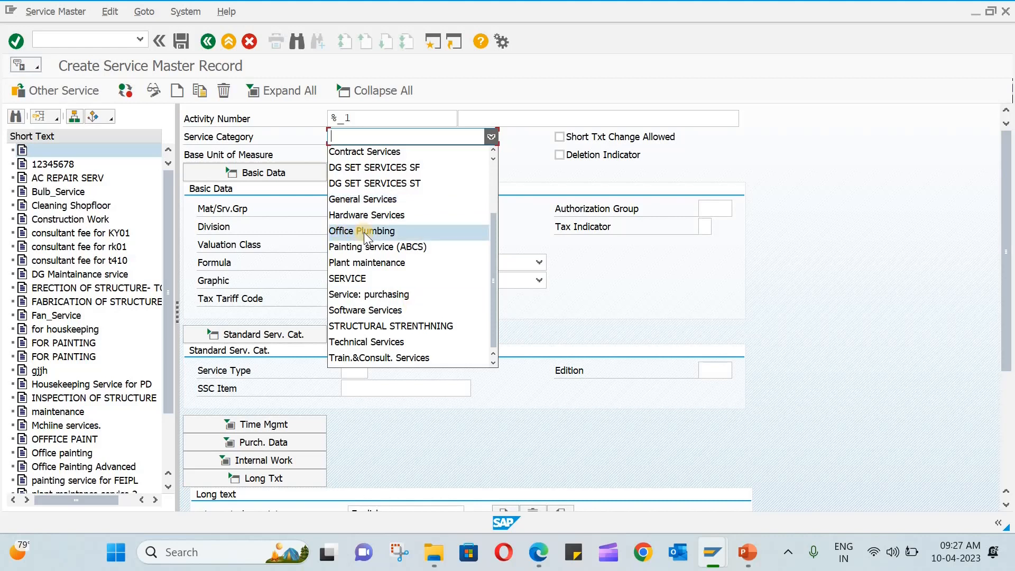
scroll(363, 233, up, 2)
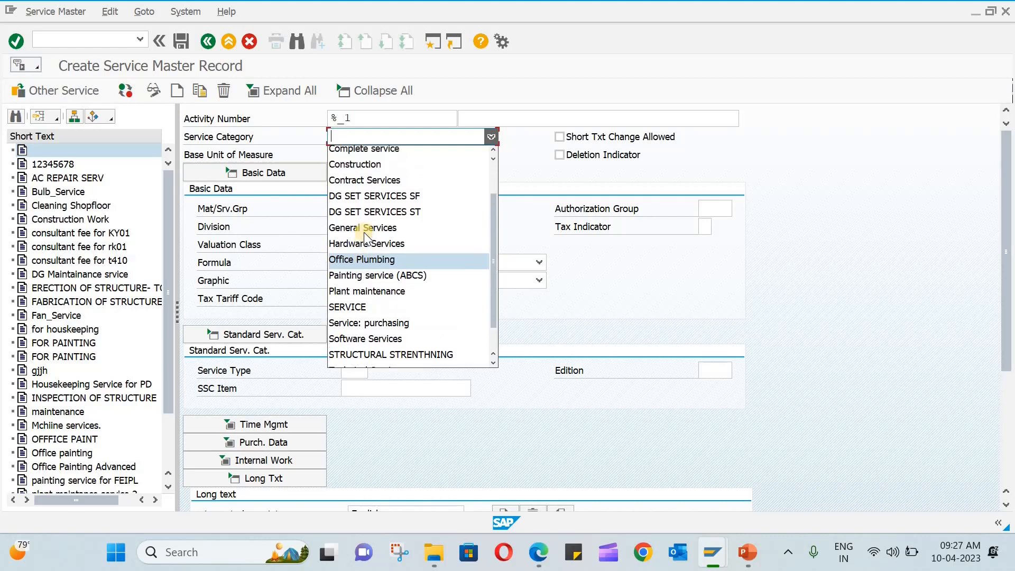
scroll(364, 233, down, 1)
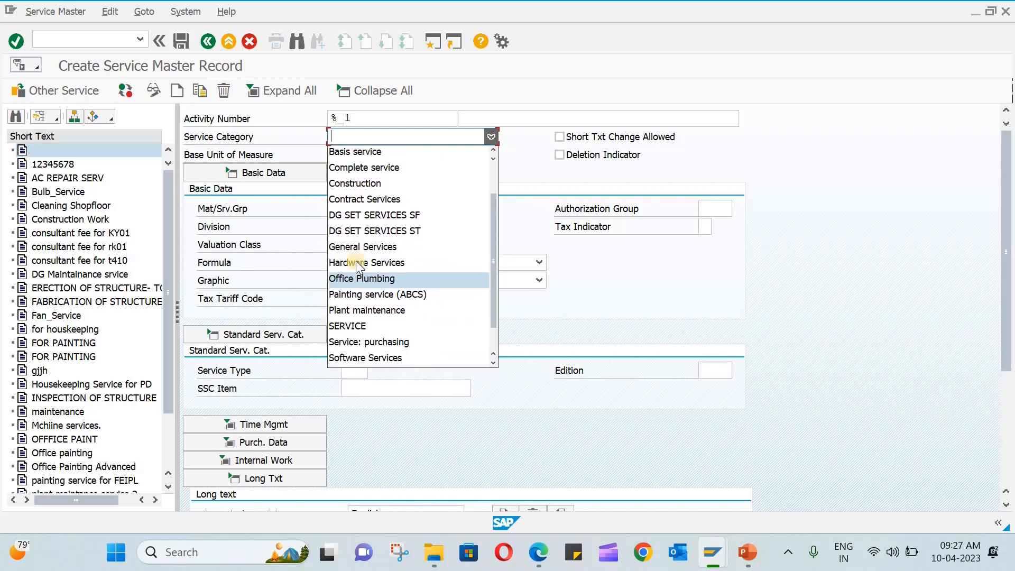
click(356, 279)
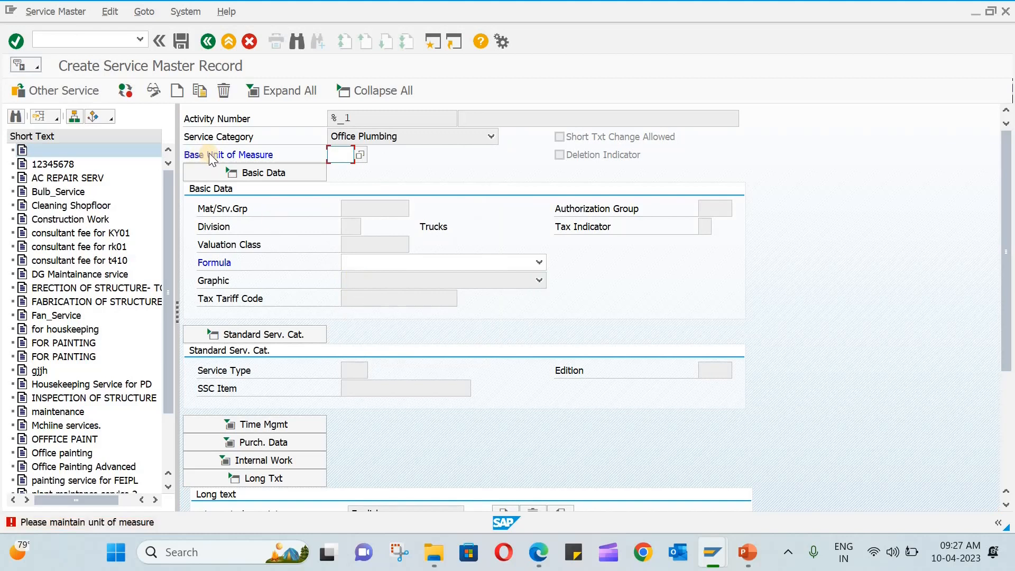
Set base unit of measure AU and short text 'Basic Plumbing work' on the new service.
click(365, 150)
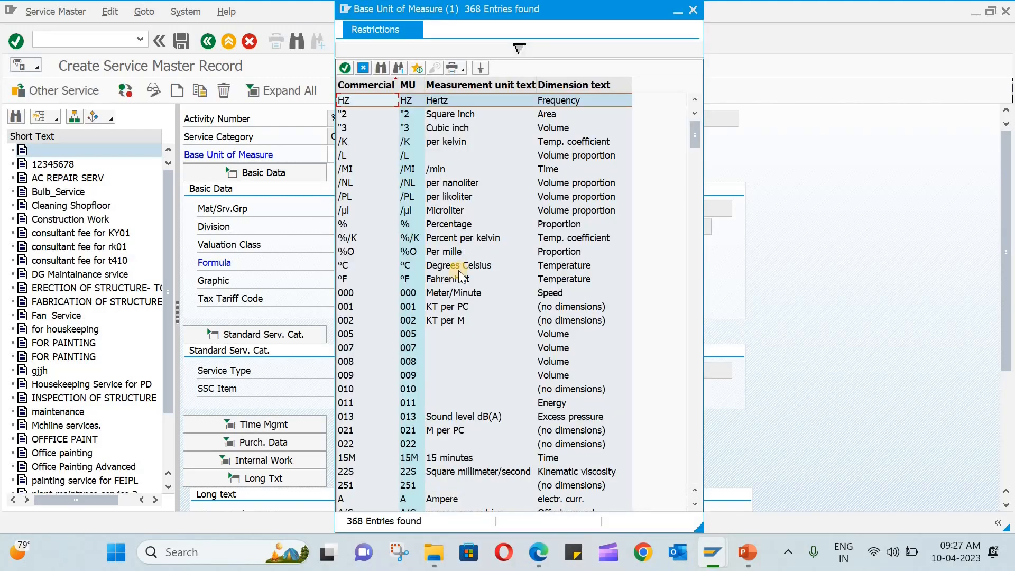
scroll(458, 271, down, 8)
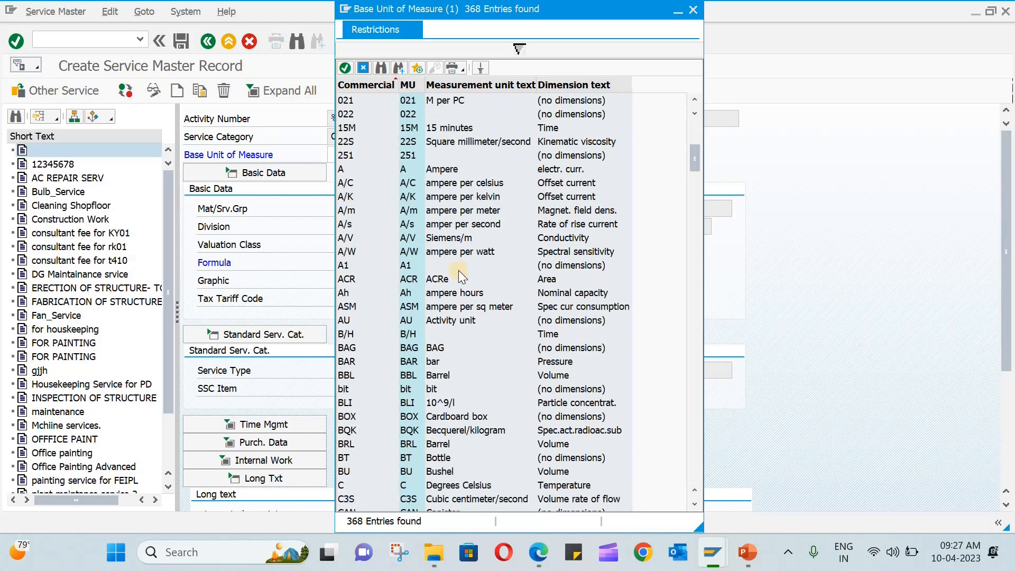
scroll(458, 270, down, 1)
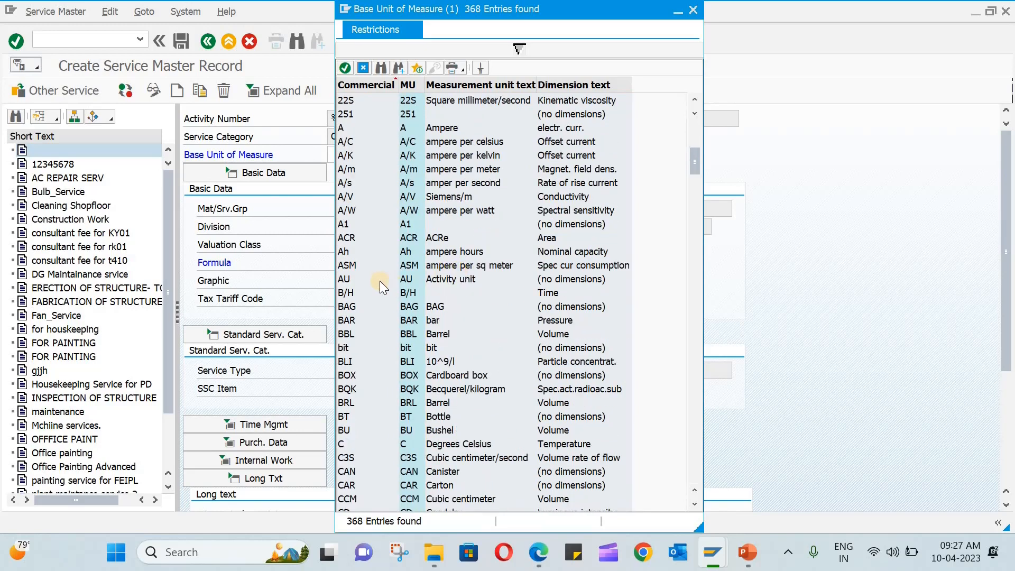
double_click(439, 281)
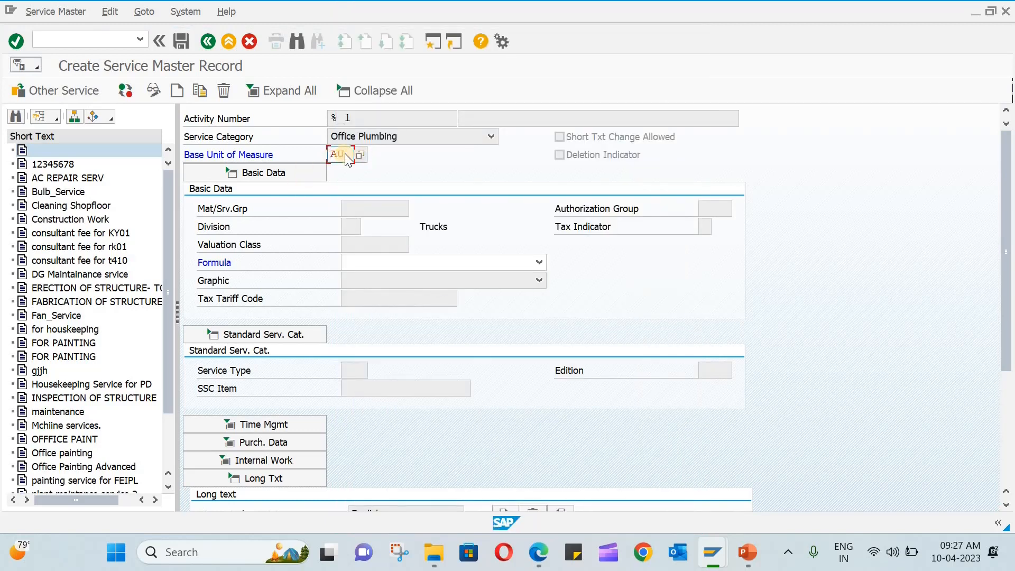
key(Return)
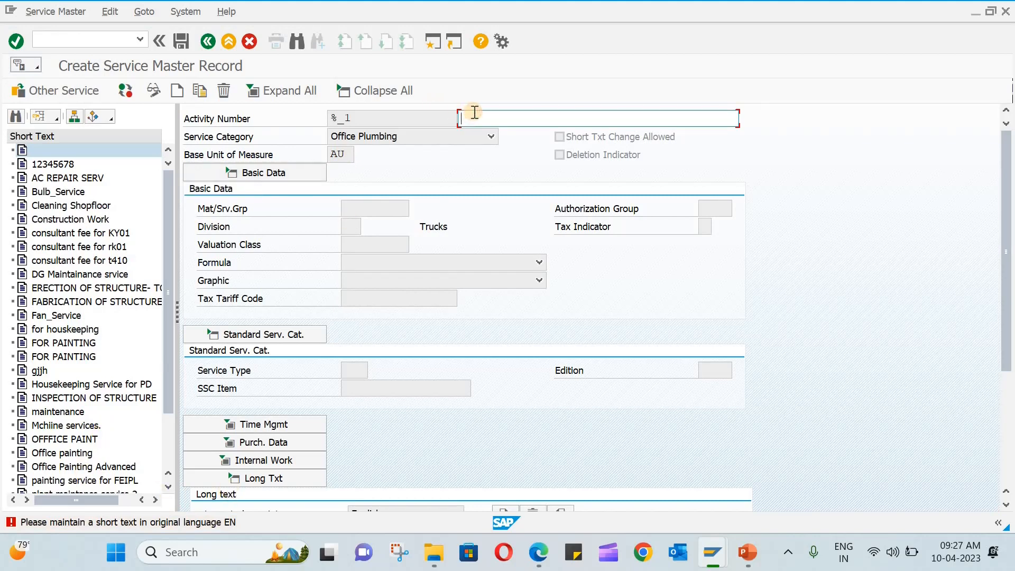
text(Basic Plumbing work)
key(Return)
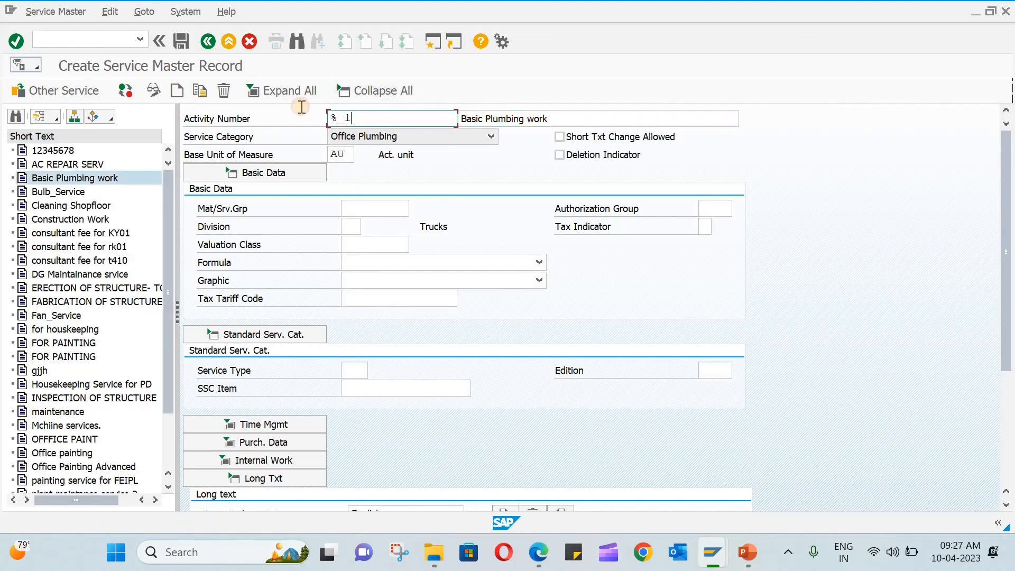
Replace the placeholder activity number with PLUM-101.
key(shift+End)
key(Delete)
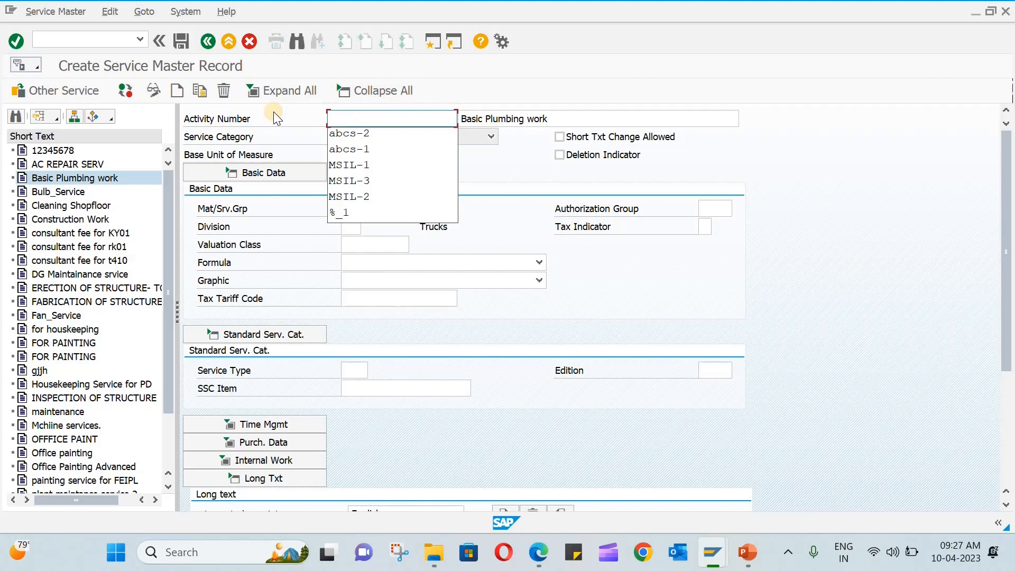
text(Plu)
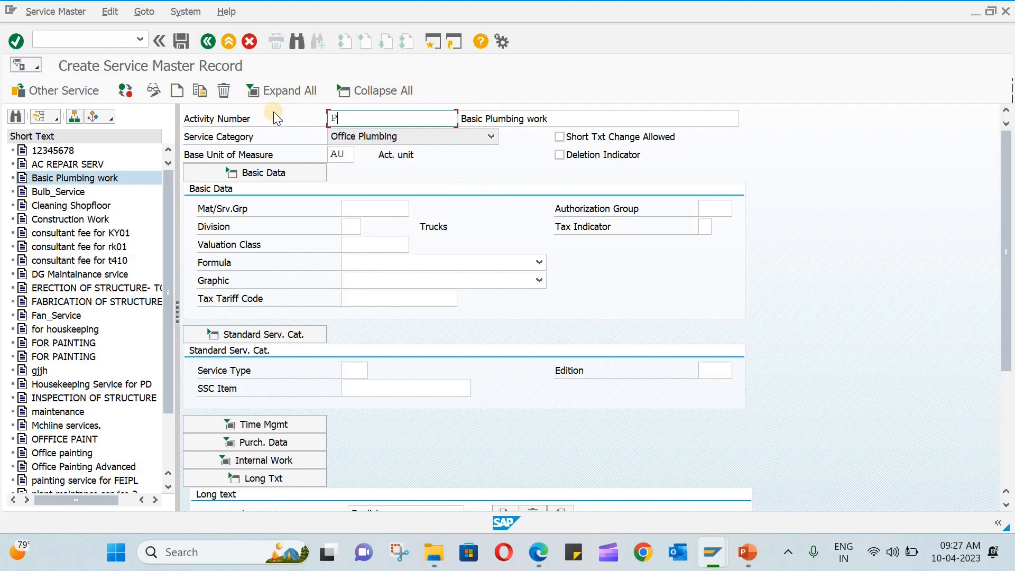
key(BackSpace)
key(BackSpace)
key(BackSpace)
text(plum-101)
key(Return)
Assign material group 00107 Miscellaneous and valuation class 3200 Services.
click(382, 212)
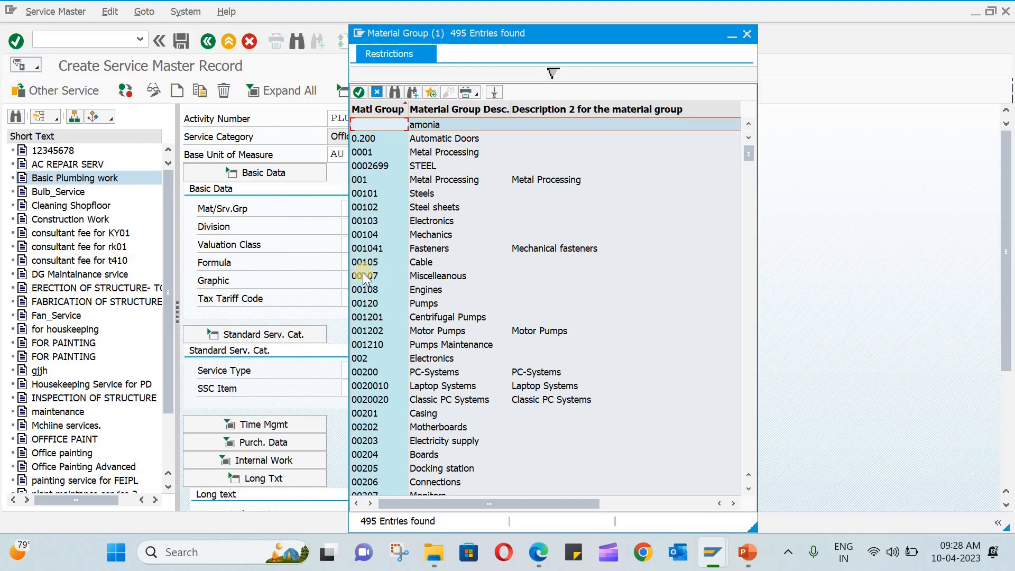
double_click(429, 274)
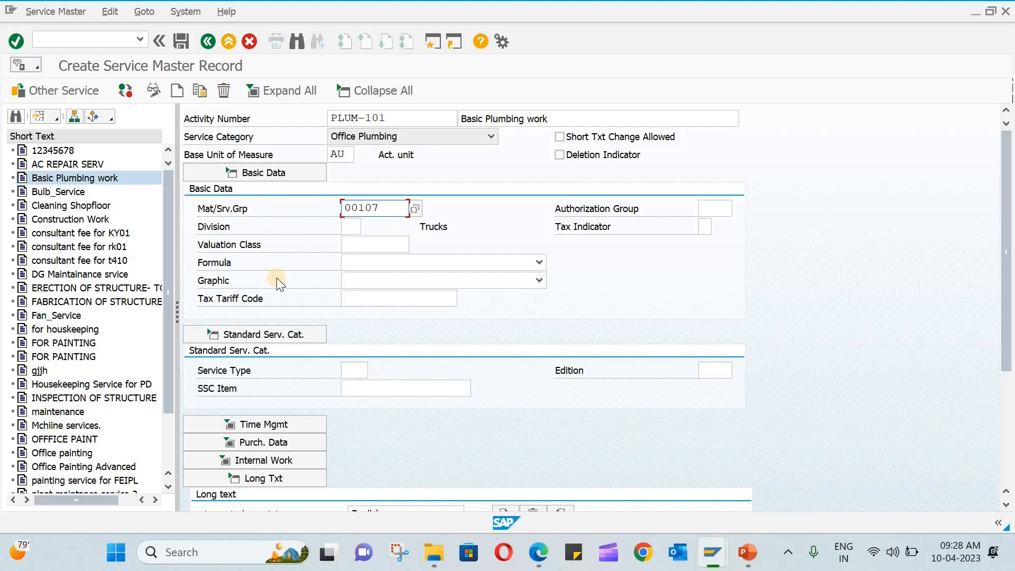
scroll(593, 281, down, 1)
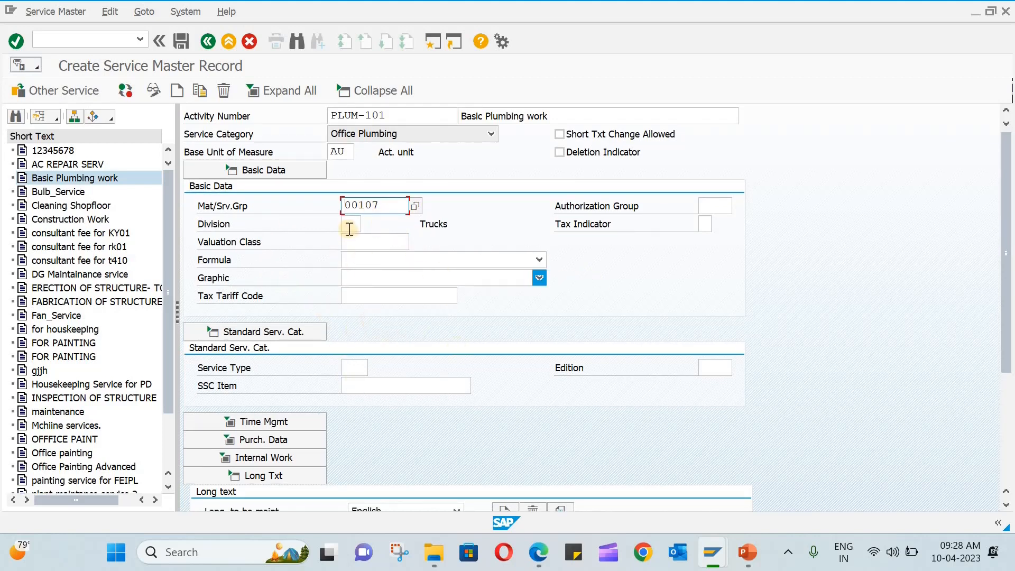
click(376, 243)
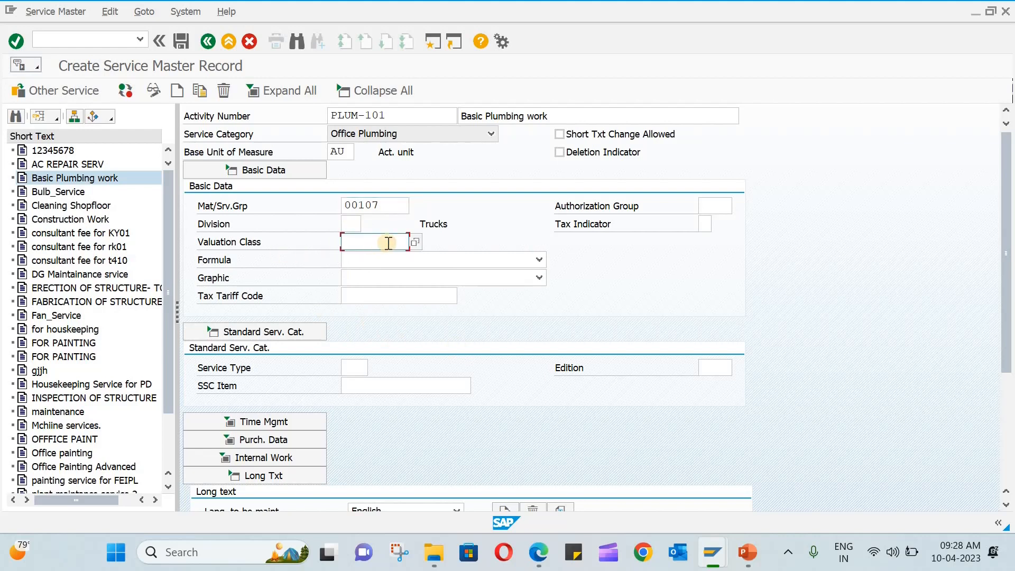
click(412, 242)
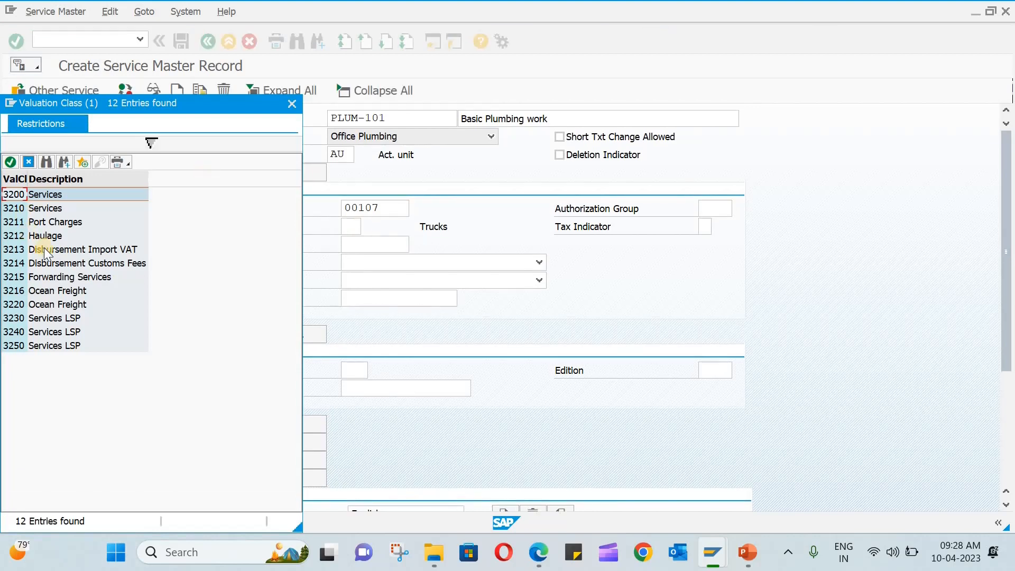
double_click(56, 195)
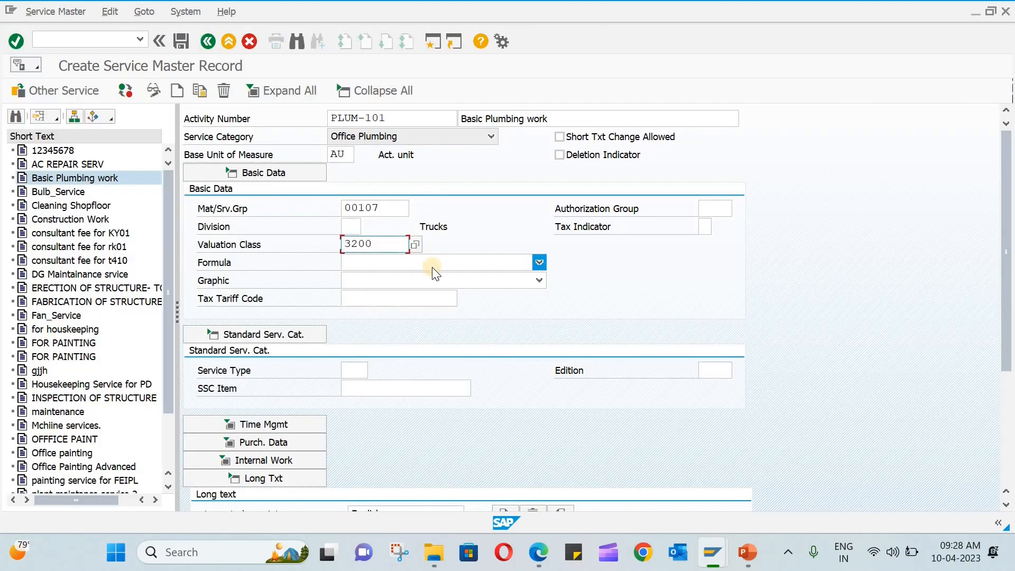
Enter the service's long text 'Basic Plumbing work for ABCS'.
scroll(434, 272, down, 1)
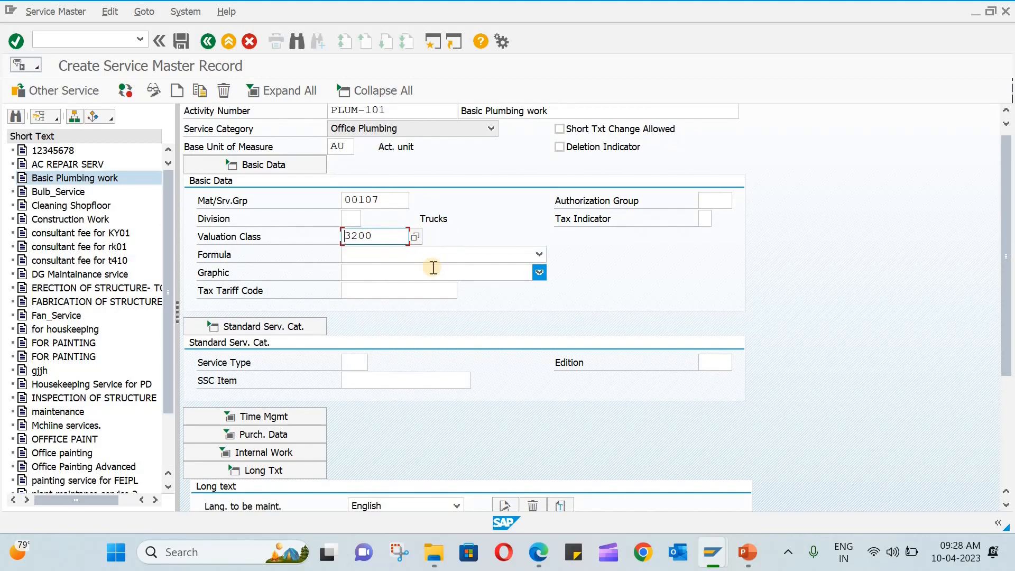
scroll(432, 267, down, 5)
scroll(433, 268, down, 6)
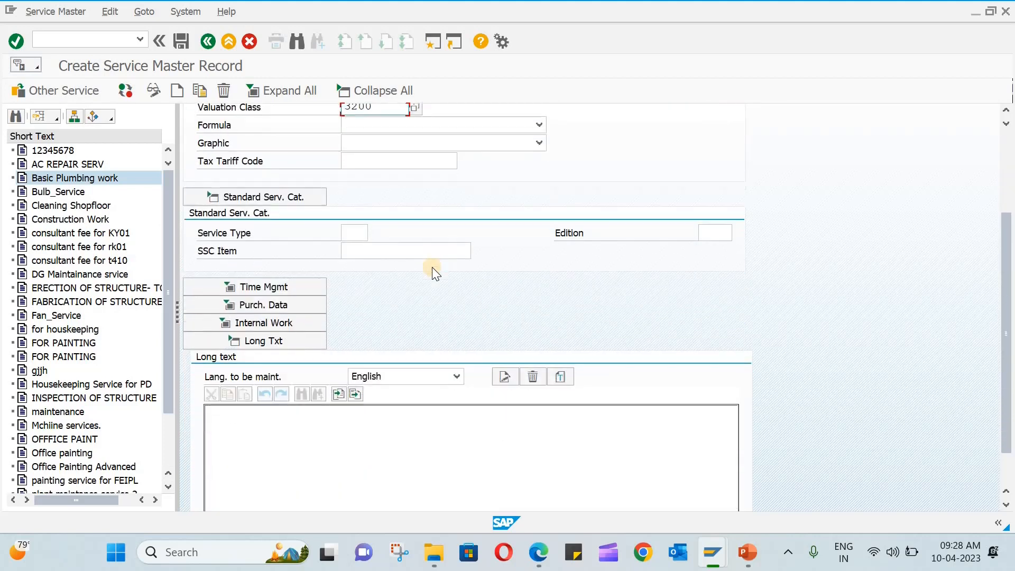
click(279, 377)
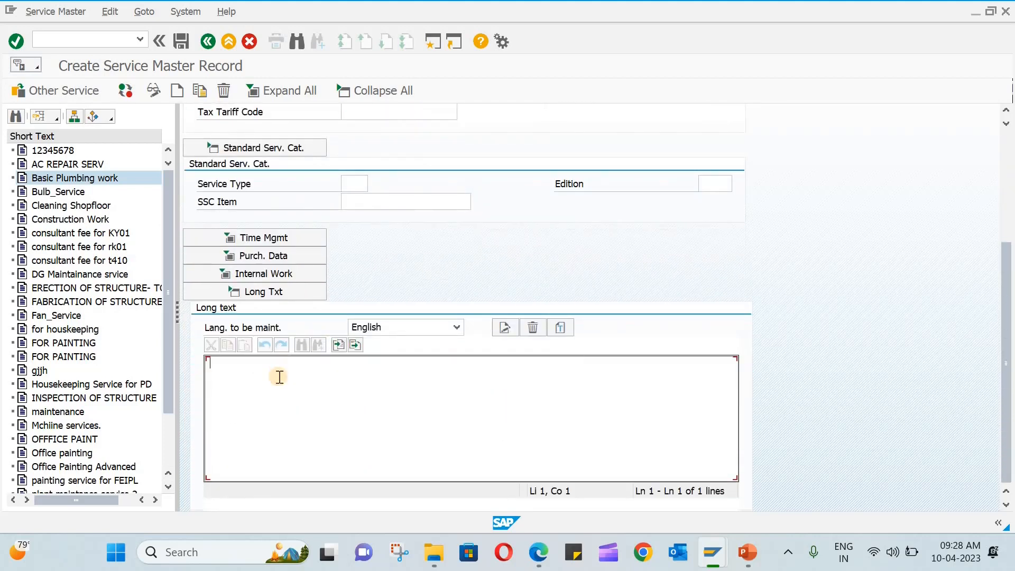
text(Basic Plumbin)
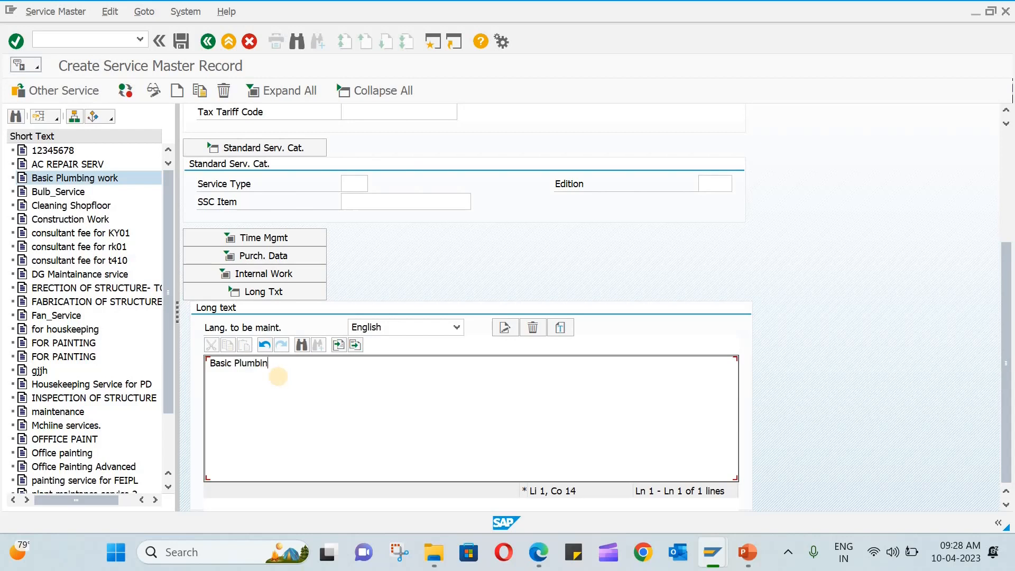
text(g work for ABCS)
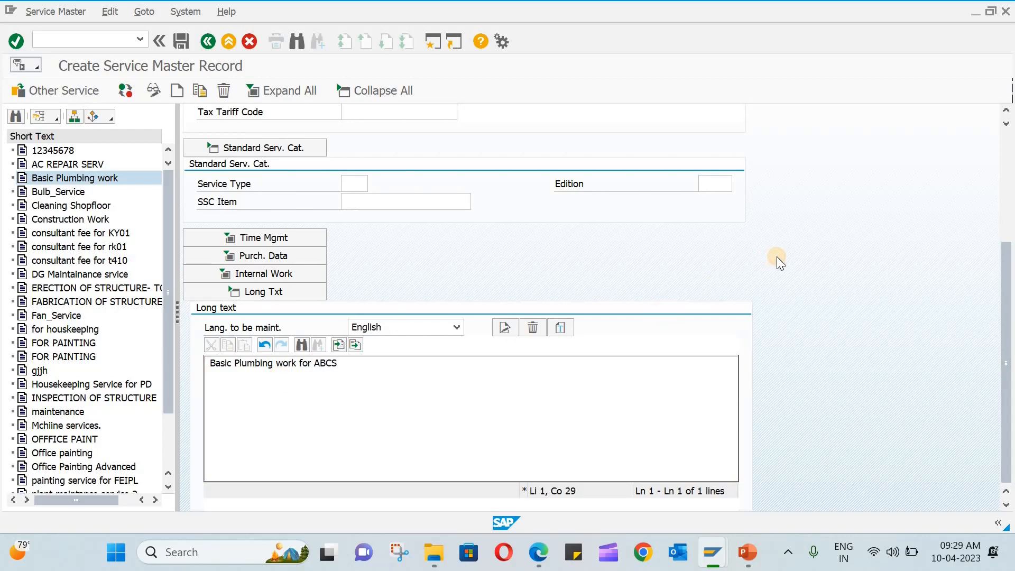
Bring up the list of available tax indicators for the PLUM-101 service.
scroll(776, 256, up, 5)
scroll(739, 248, up, 1)
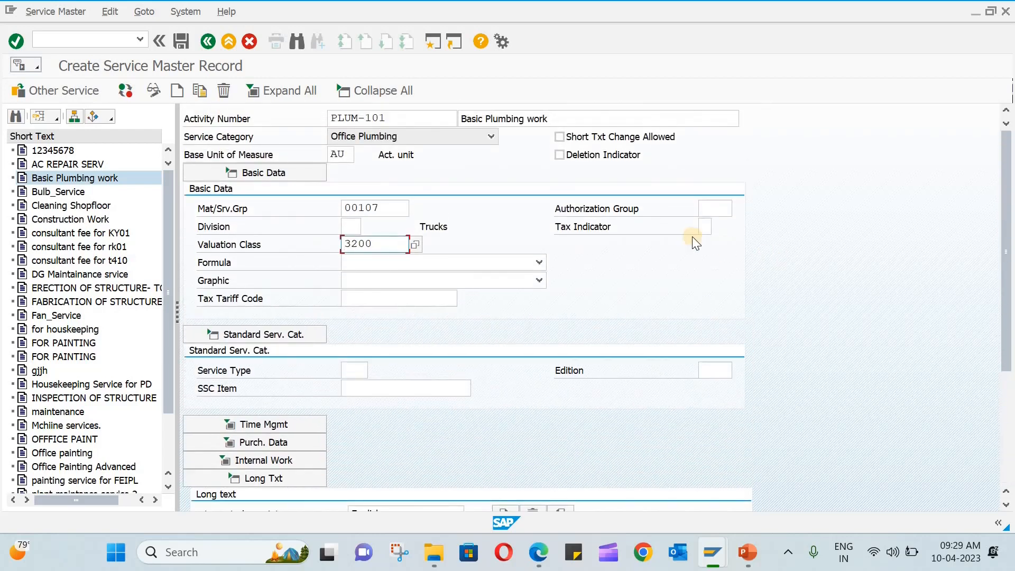
click(707, 228)
click(718, 228)
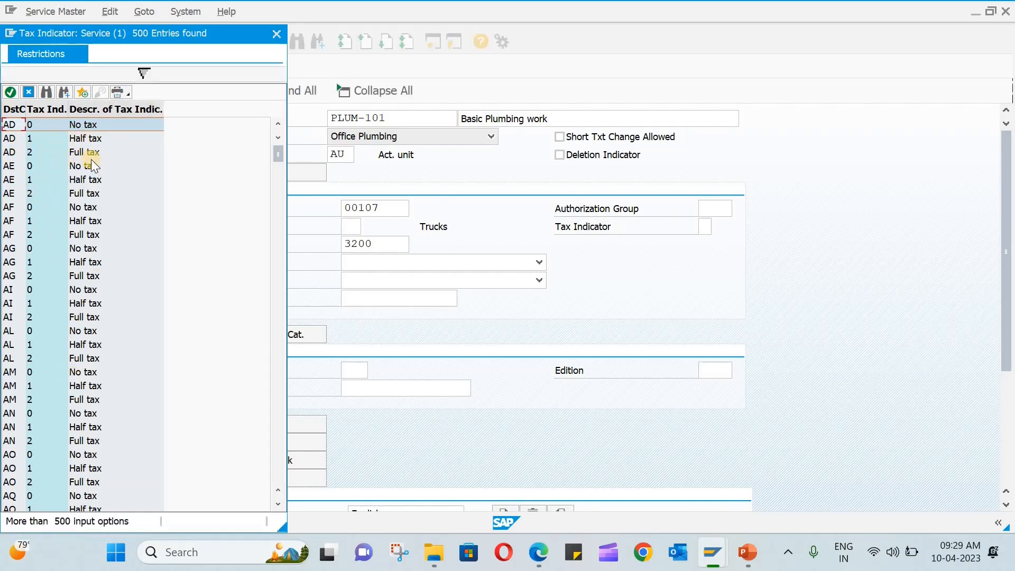
Save PLUM-101 without picking a tax indicator, then copy it as a template for a new service.
click(275, 33)
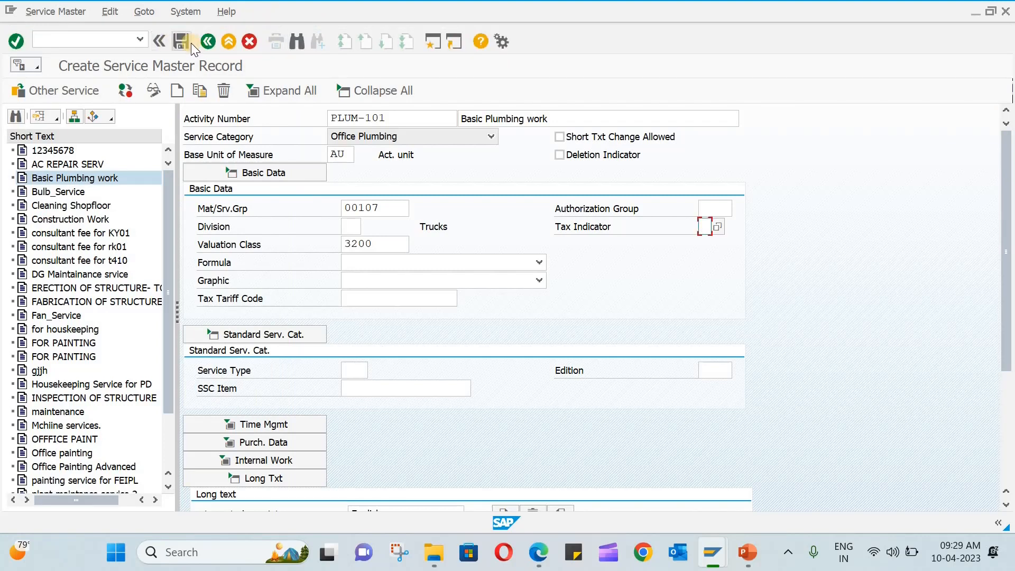
click(185, 40)
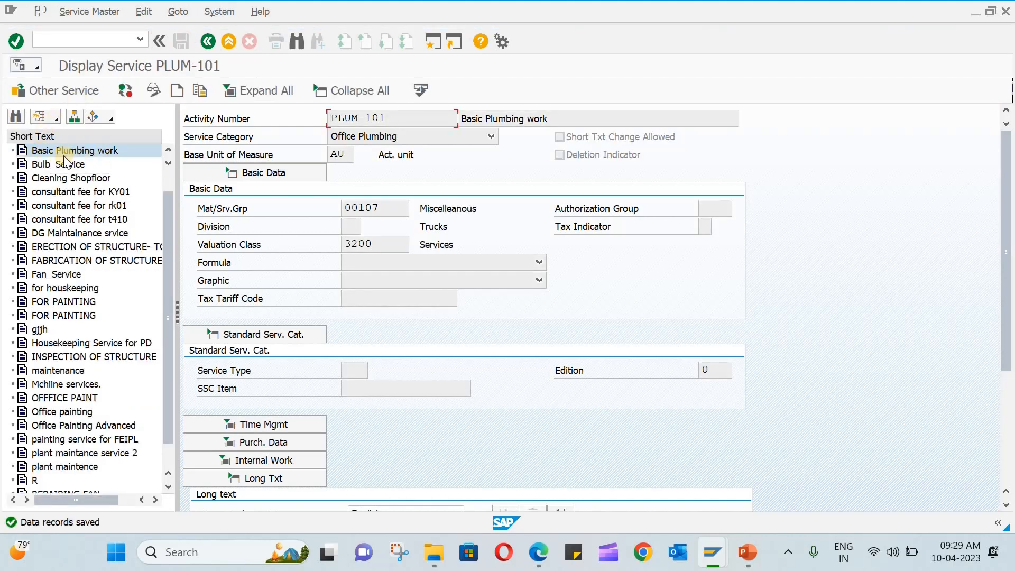
click(53, 152)
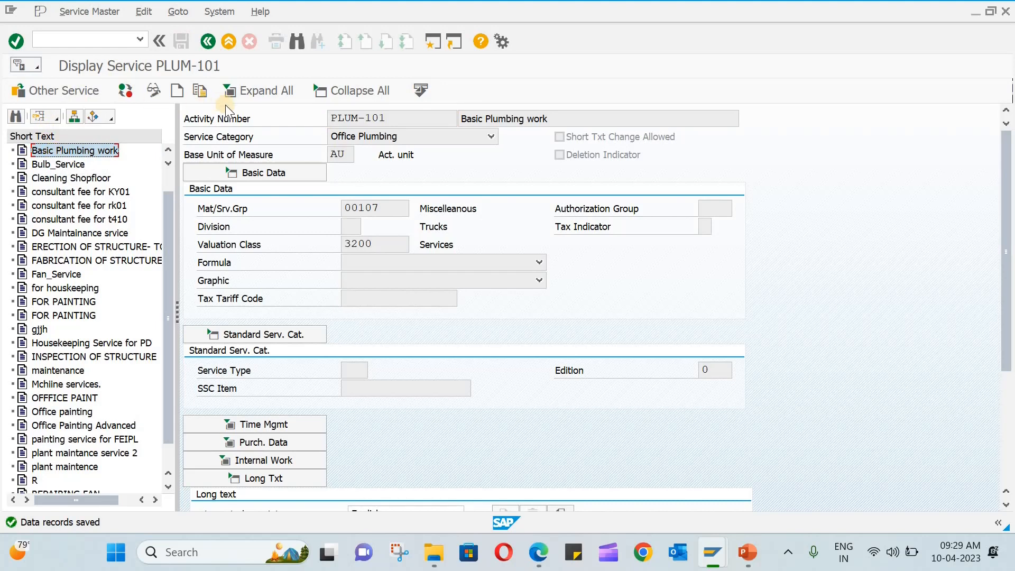
click(199, 92)
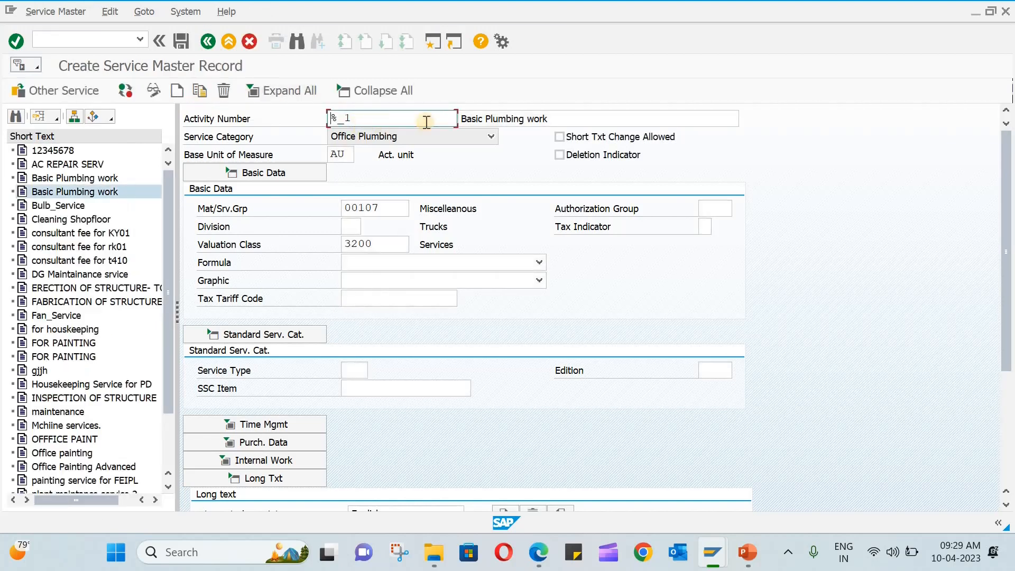
Change the copy to PLUM-102 'Advanced Plumbing work', save it, and go back to SAP Easy Access.
click(564, 119)
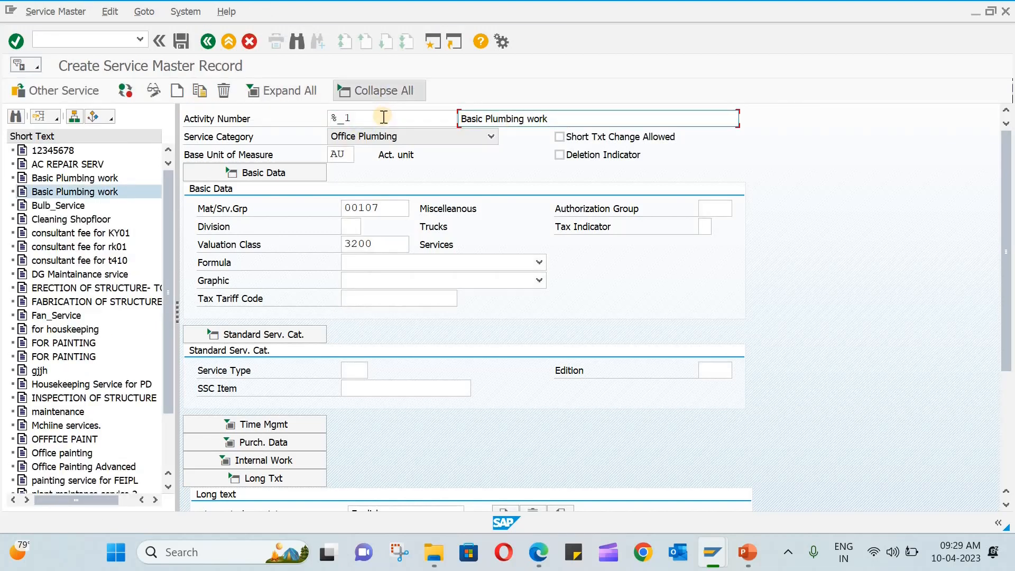
key(shift+Tab)
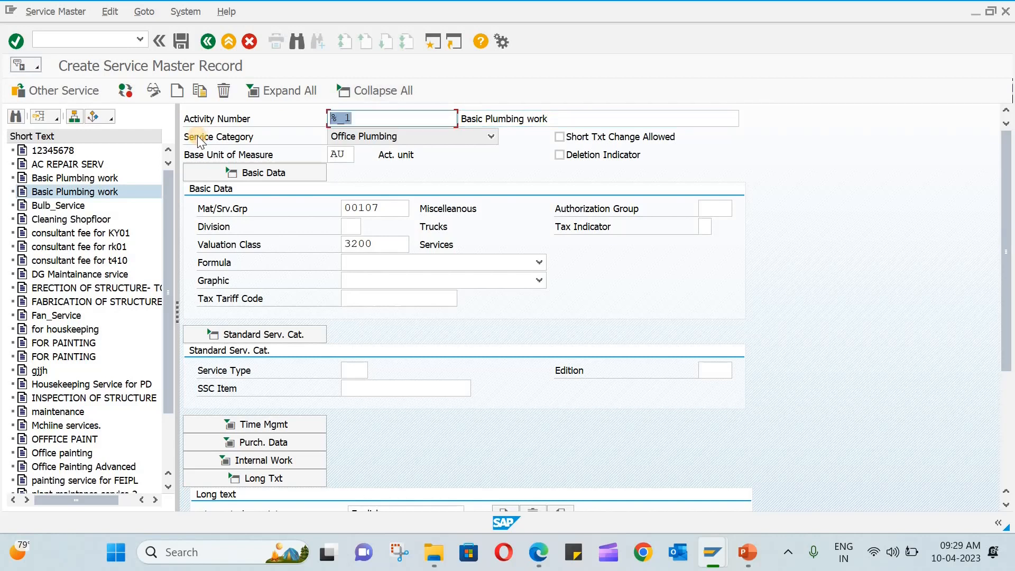
text(plum)
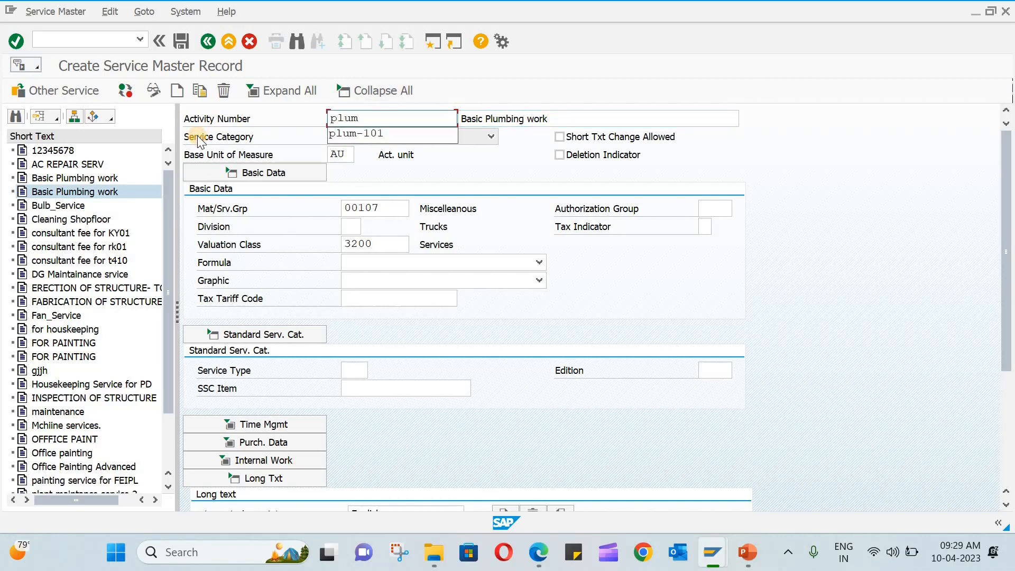
text(-102)
click(480, 119)
key(shift+Home)
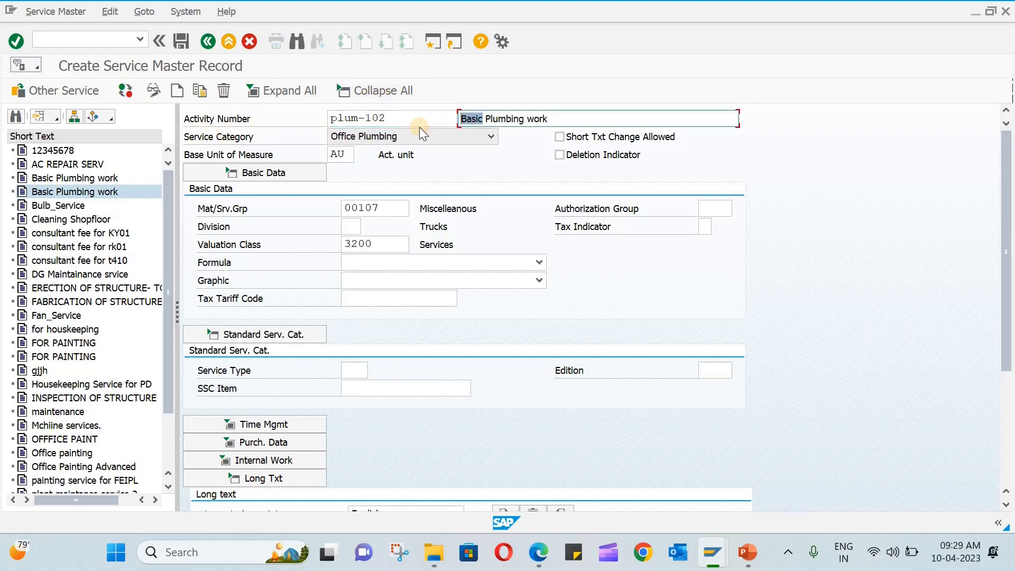
text(Adva)
text(nced )
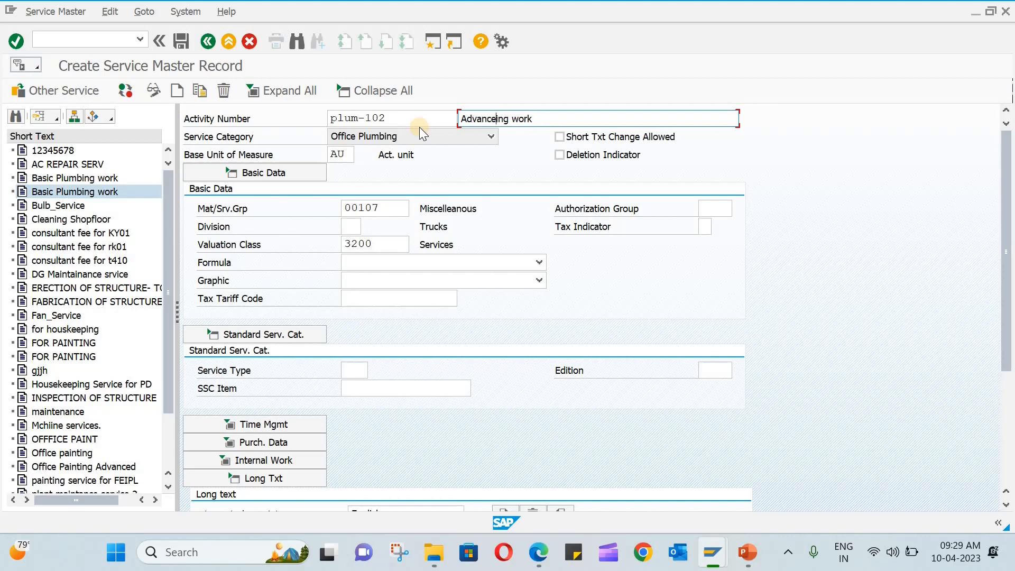
text(Plumb)
key(BackSpace)
text(bing work)
key(Return)
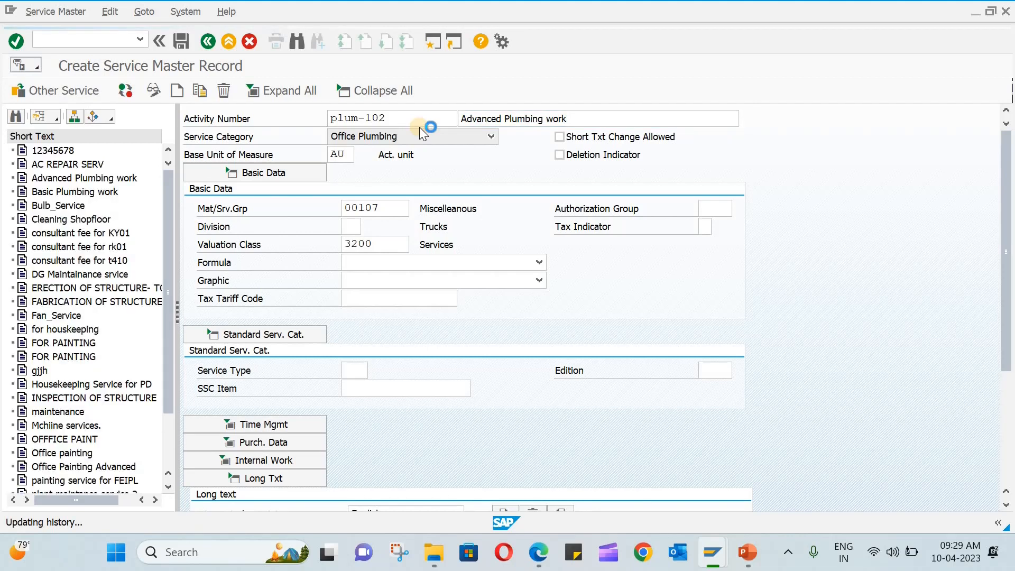
click(182, 46)
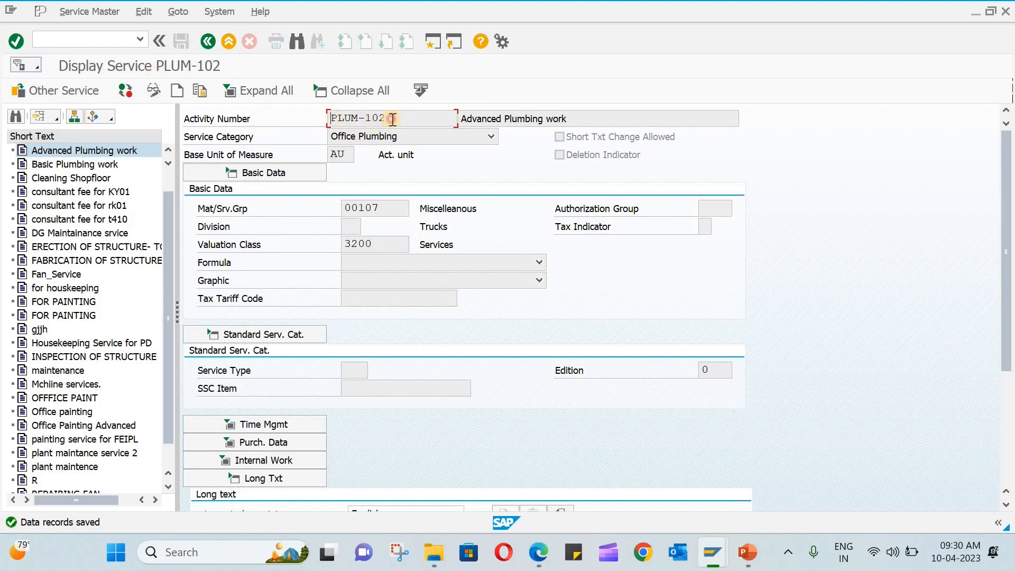
drag(391, 119, 324, 117)
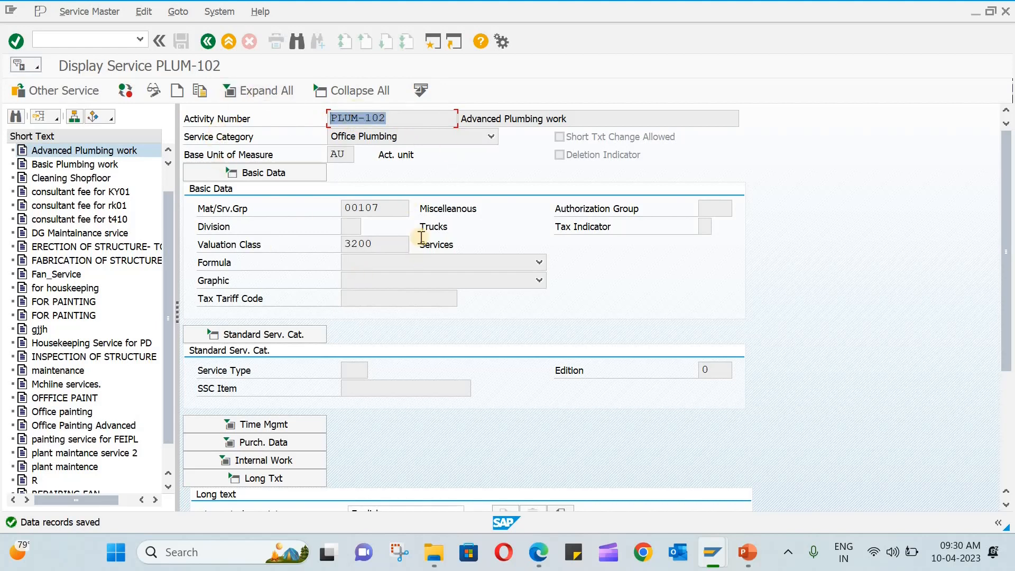
click(208, 42)
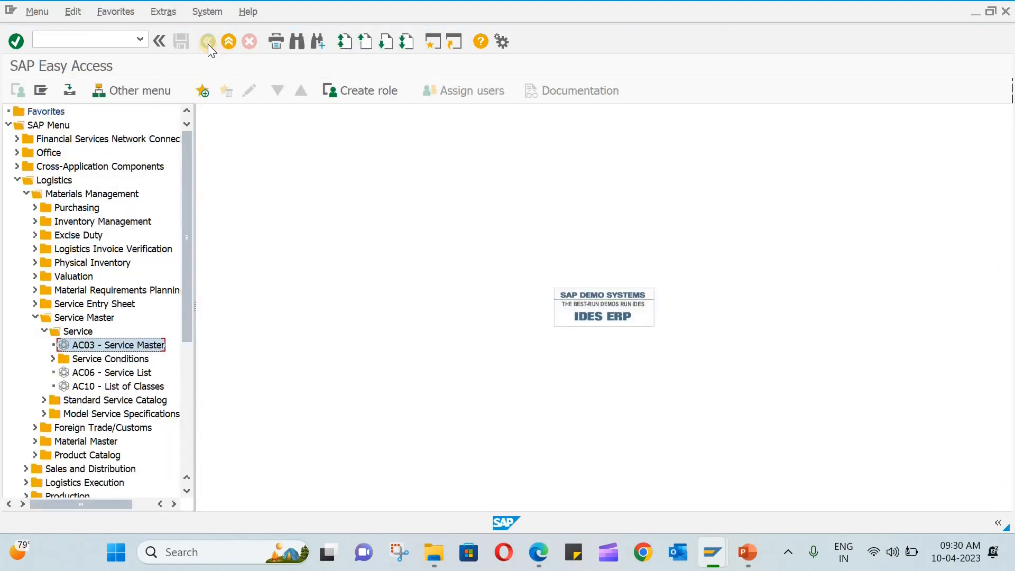
Expand Service Conditions > For Vendor with Plant, look at ML33 - Add, then expand For Service.
click(52, 358)
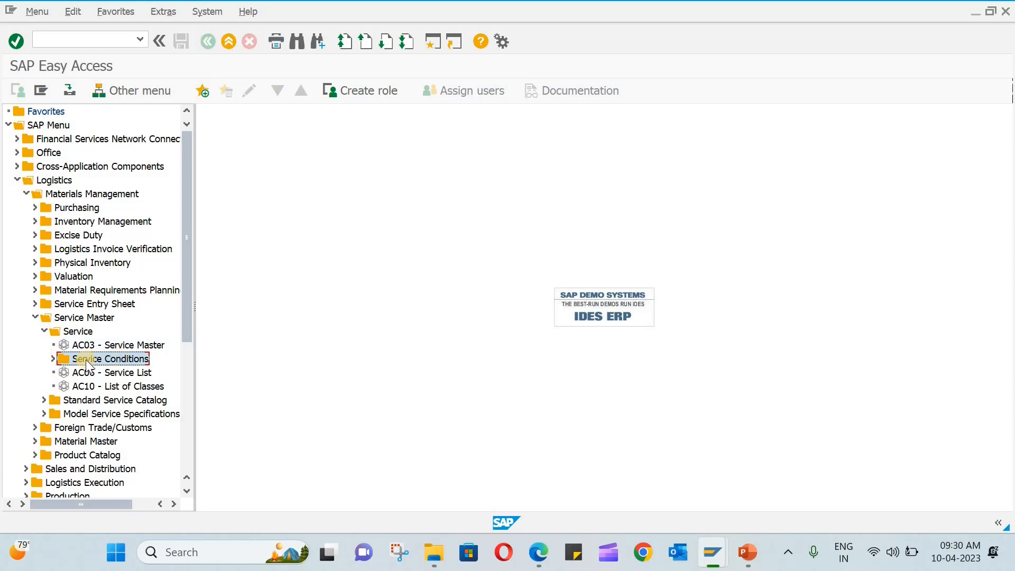
click(53, 357)
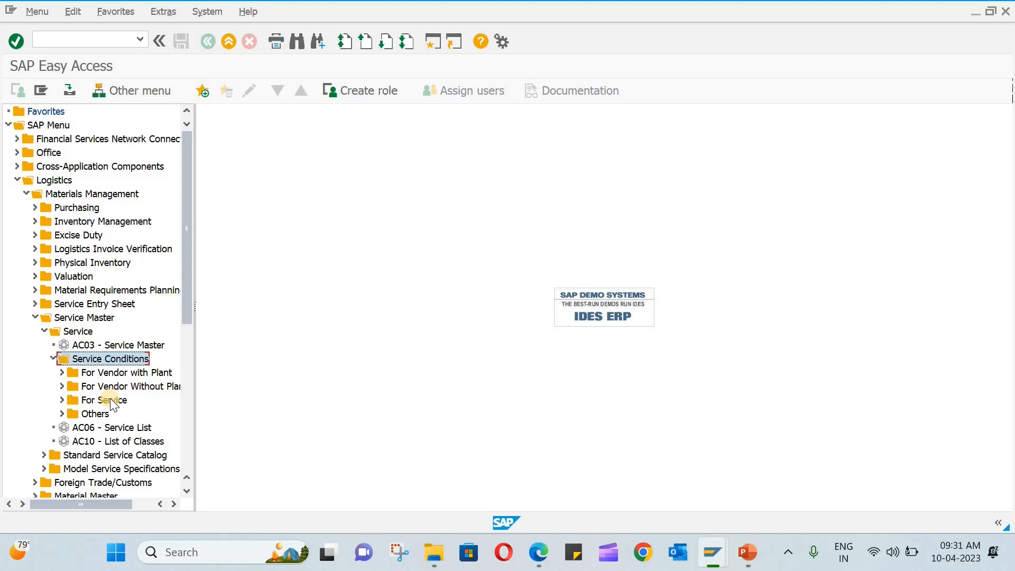
click(60, 372)
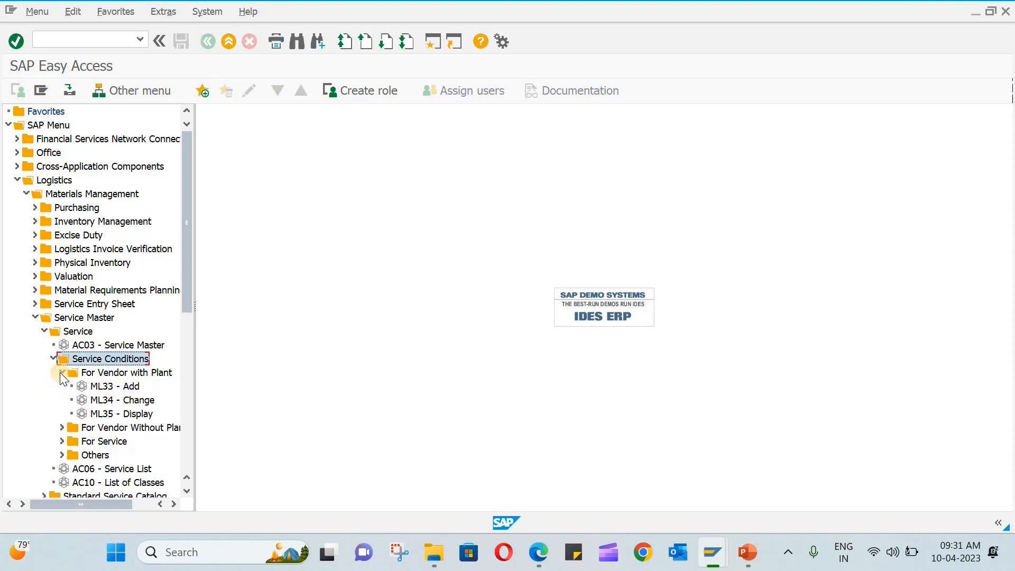
double_click(120, 385)
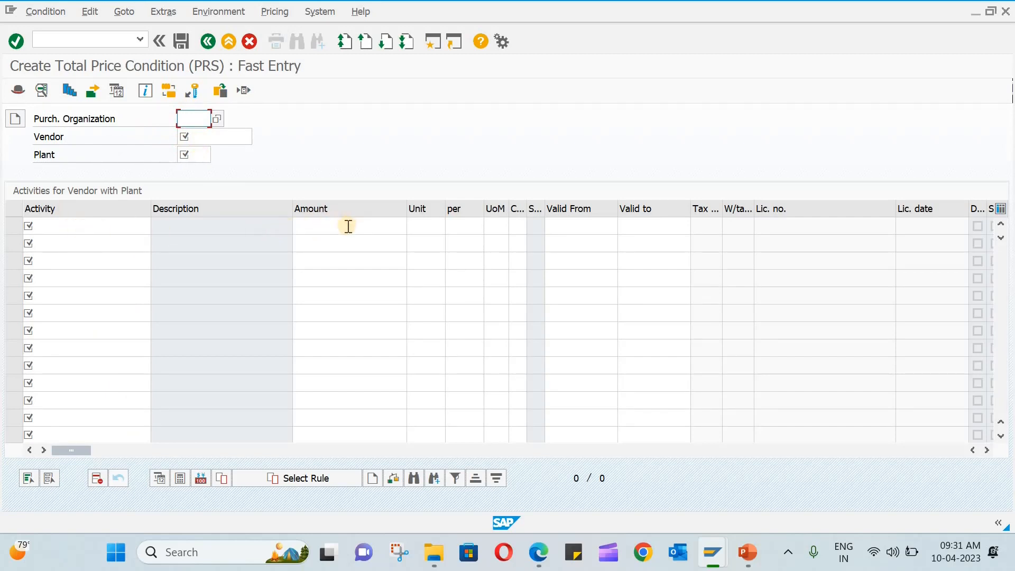
click(211, 42)
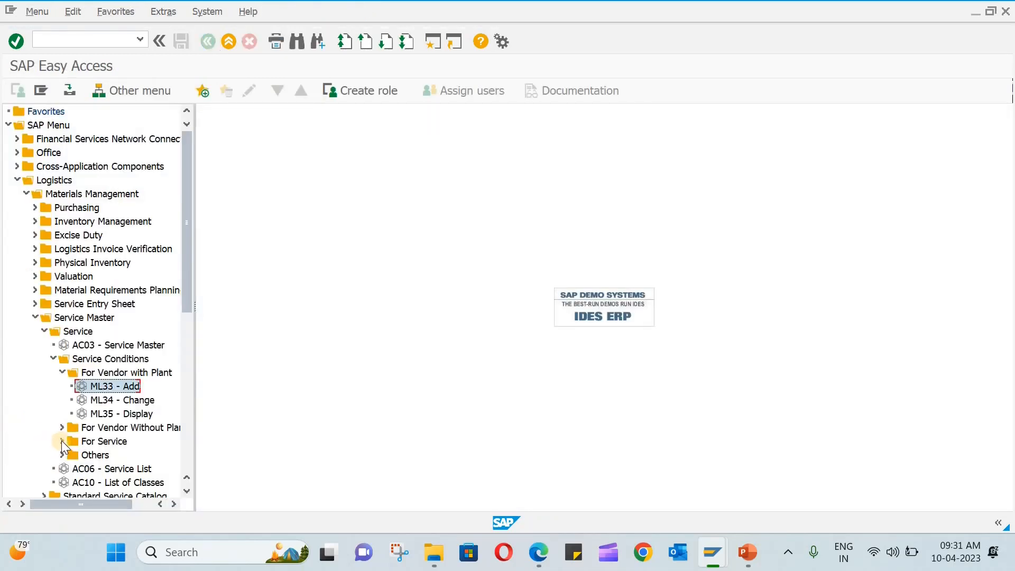
click(61, 441)
In ML45 - Add, enter a price condition of 100 INR for service PLUM-101.
double_click(125, 456)
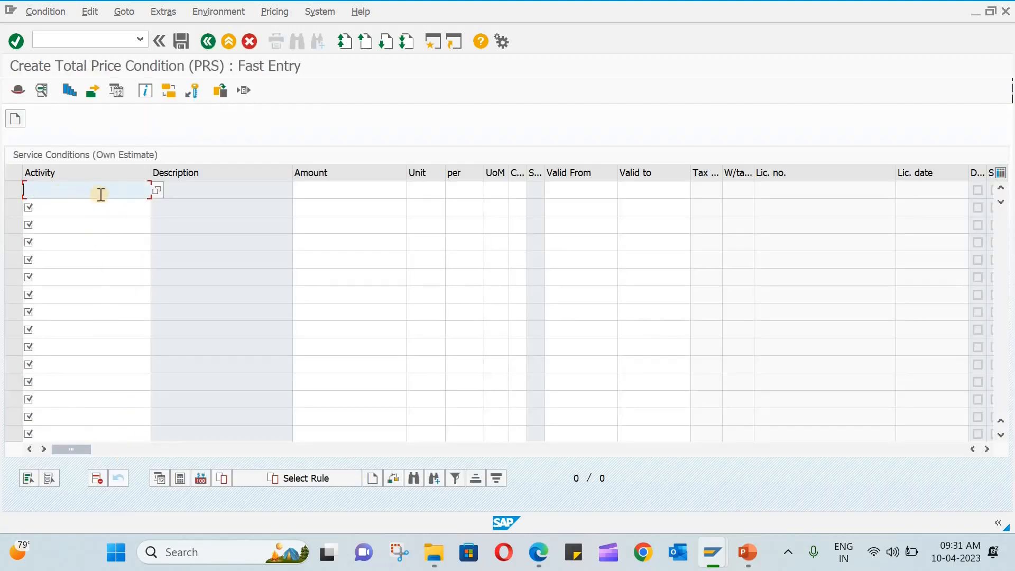
text(plum-101)
key(Return)
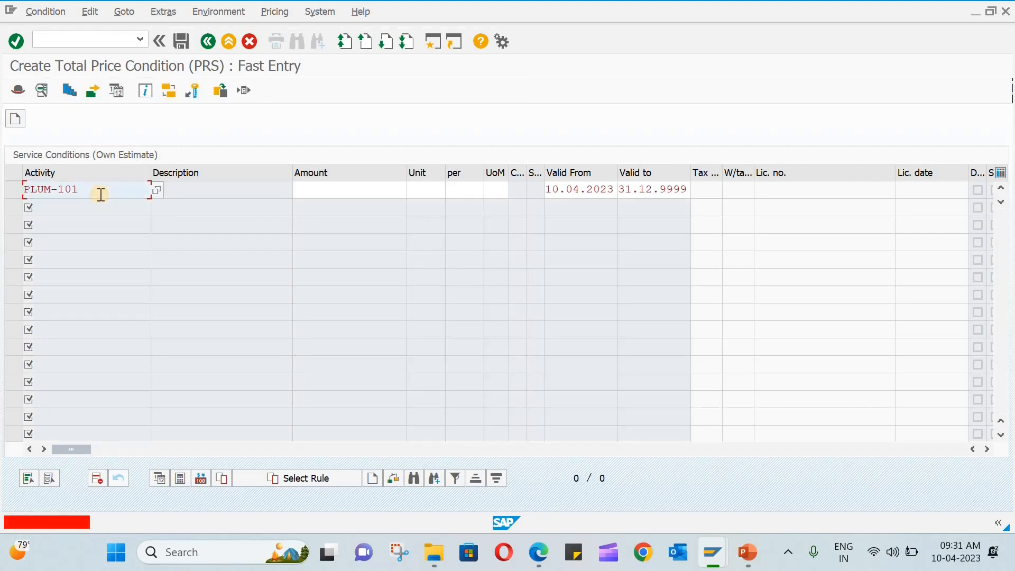
click(310, 192)
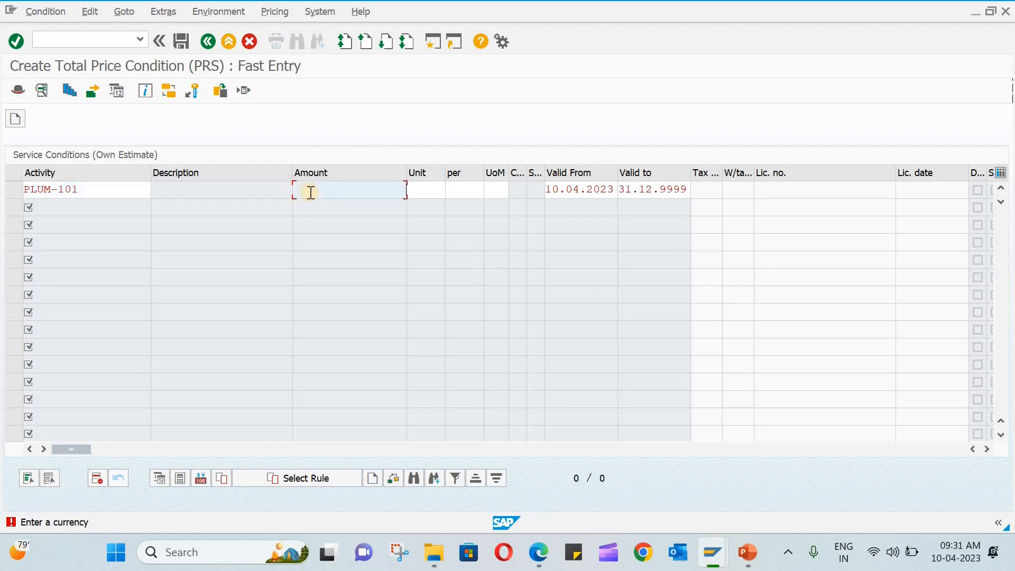
text(100)
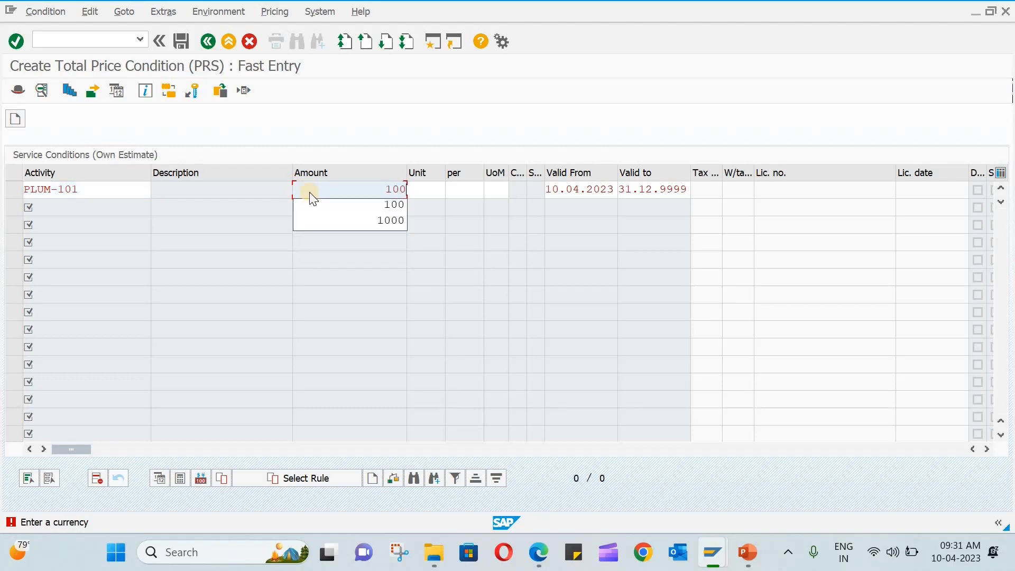
key(Return)
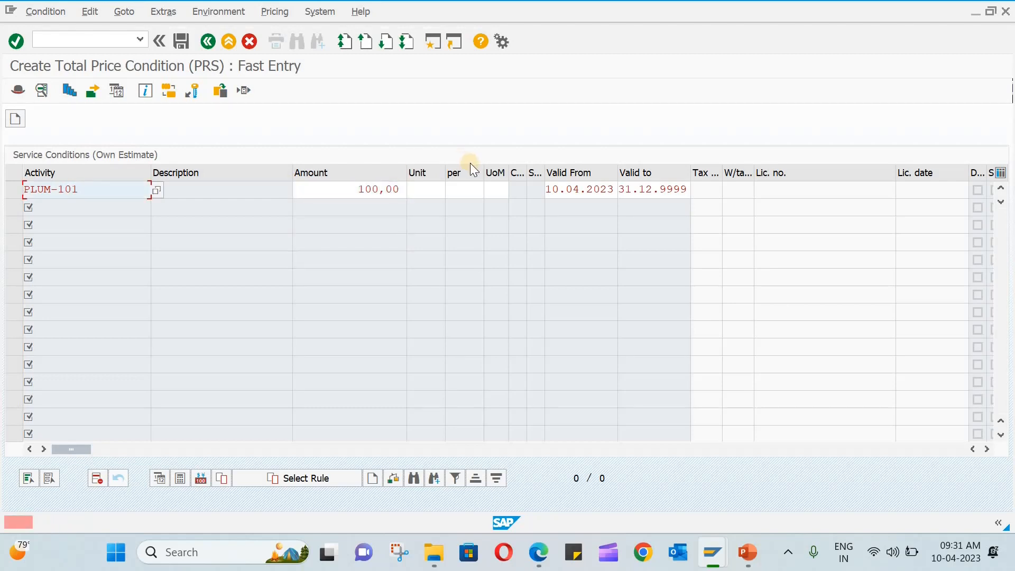
click(431, 194)
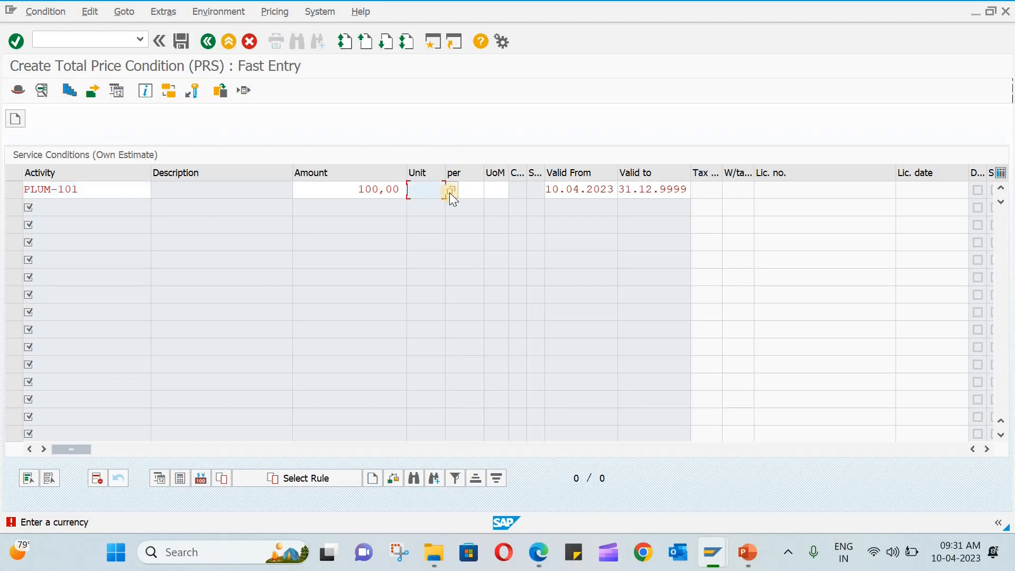
click(450, 191)
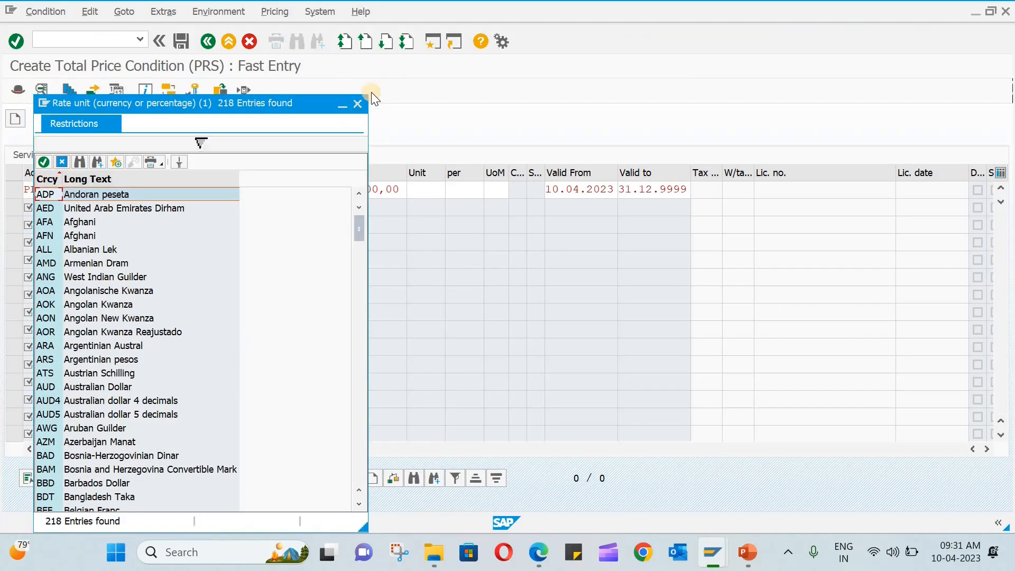
click(355, 106)
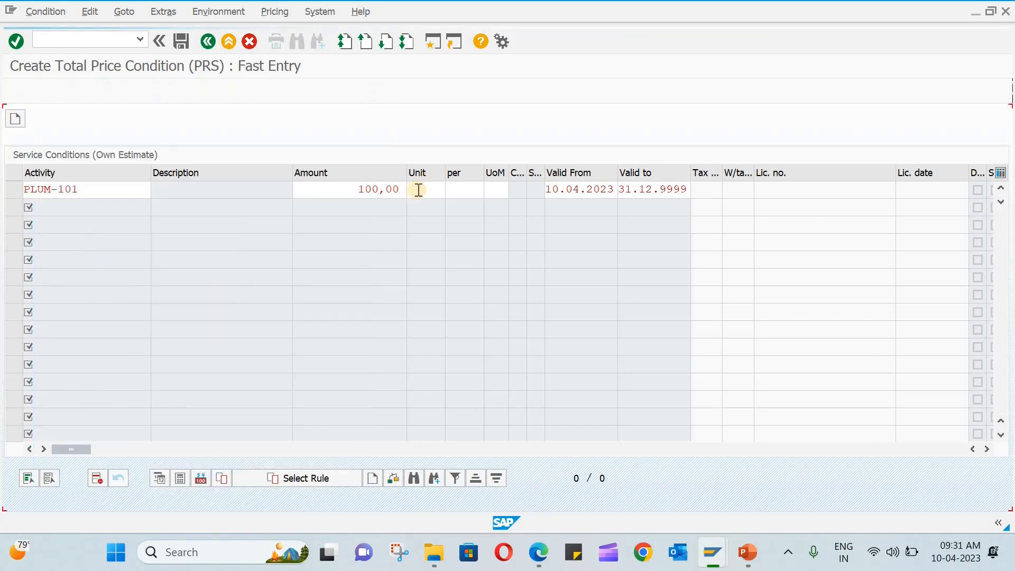
text(INR)
key(Return)
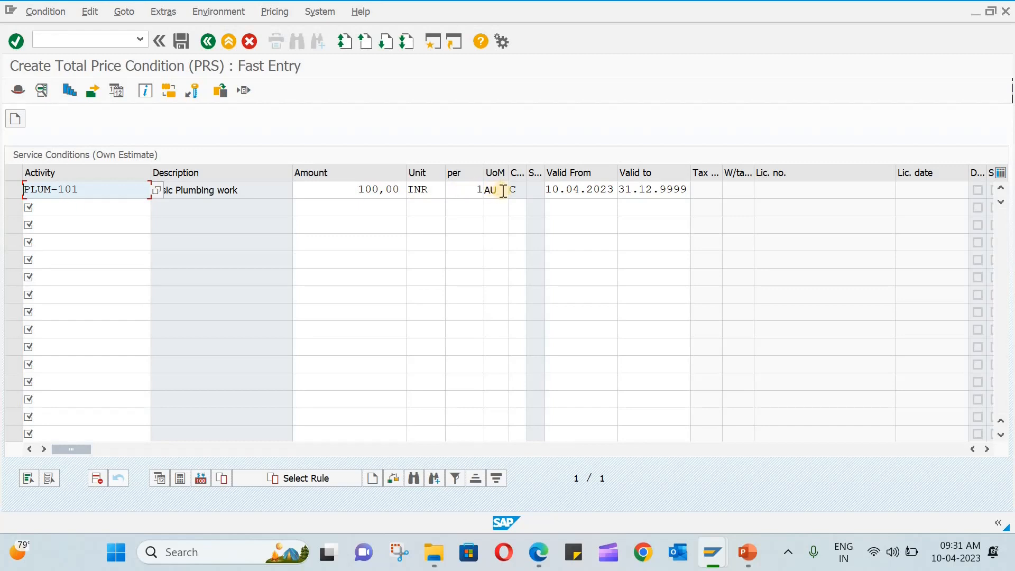
Add a second condition of 500 for PLUM-102 and save both conditions.
click(107, 210)
text(plu)
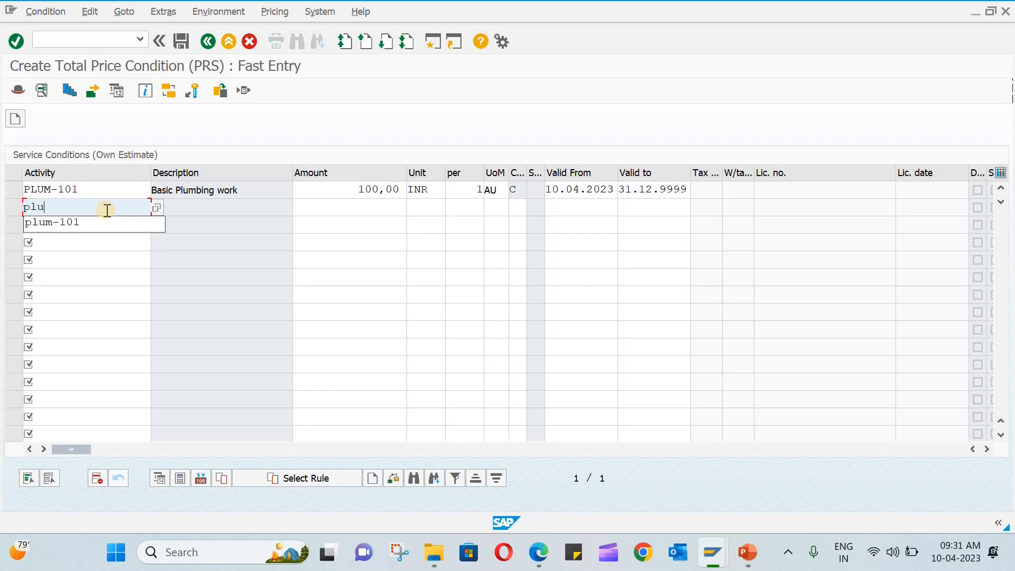
text(m-102)
key(Return)
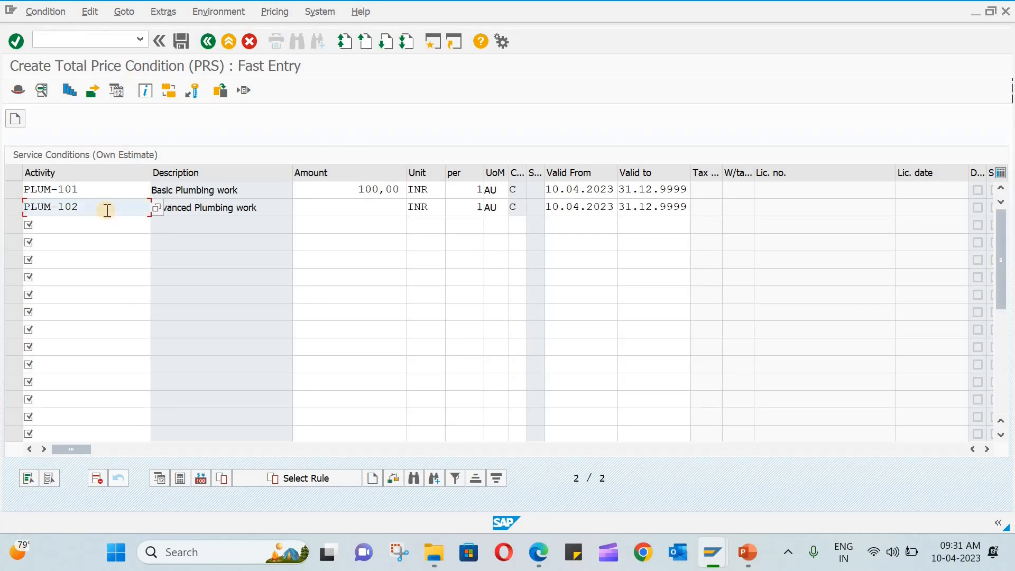
click(376, 207)
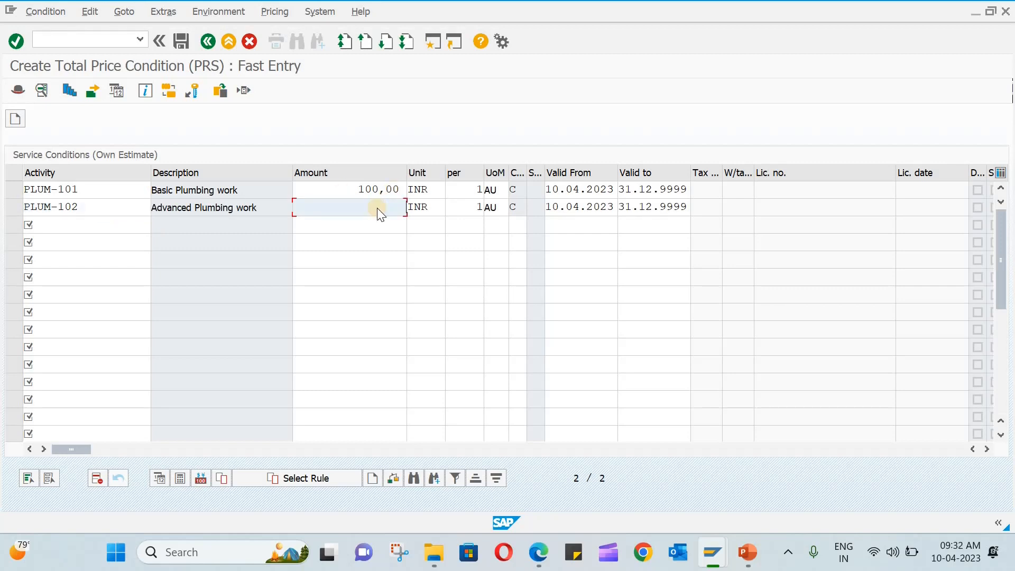
text(500)
key(Return)
click(181, 42)
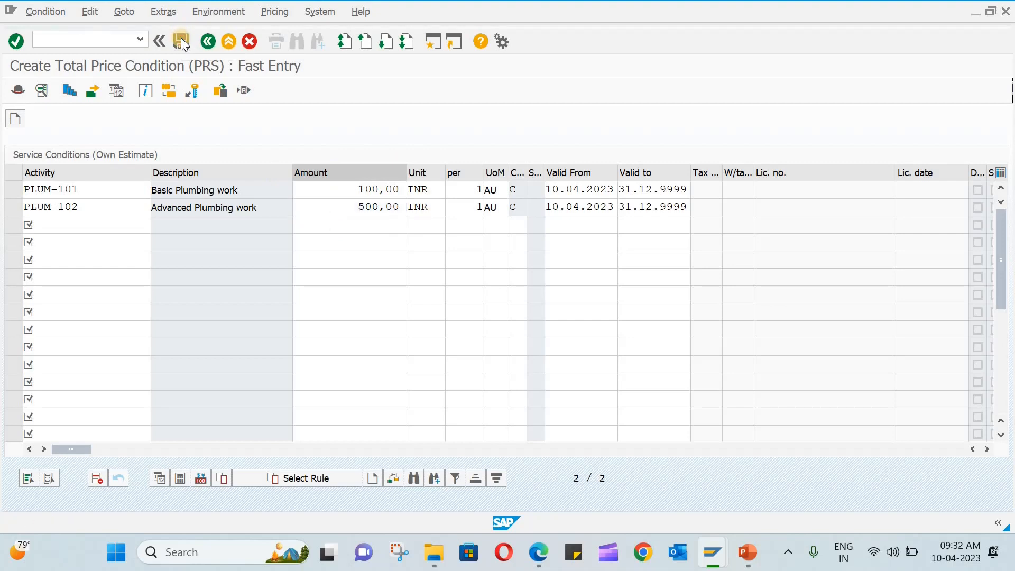
Return to SAP Easy Access and launch ME51N to create a purchase requisition.
click(213, 46)
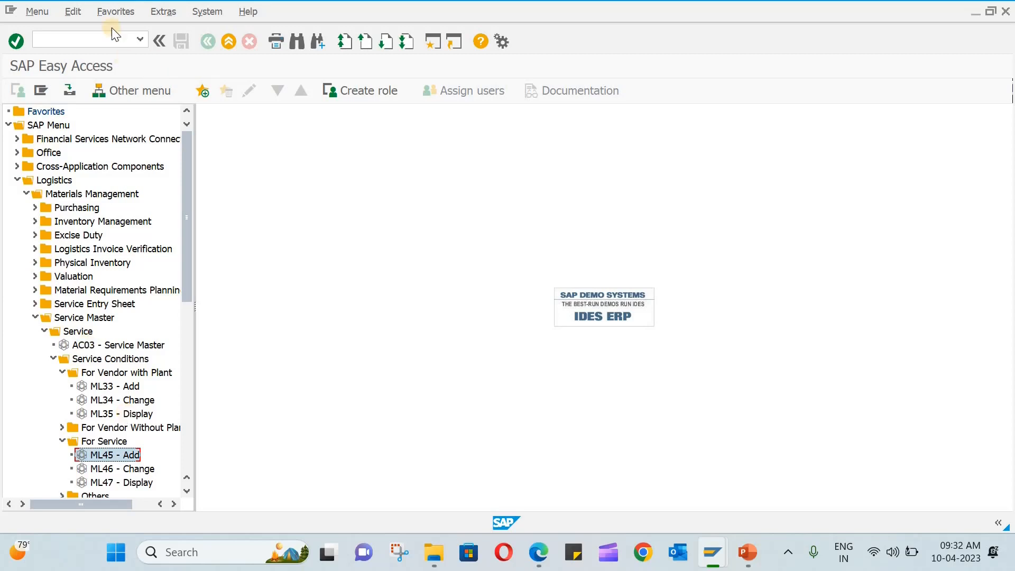
click(97, 39)
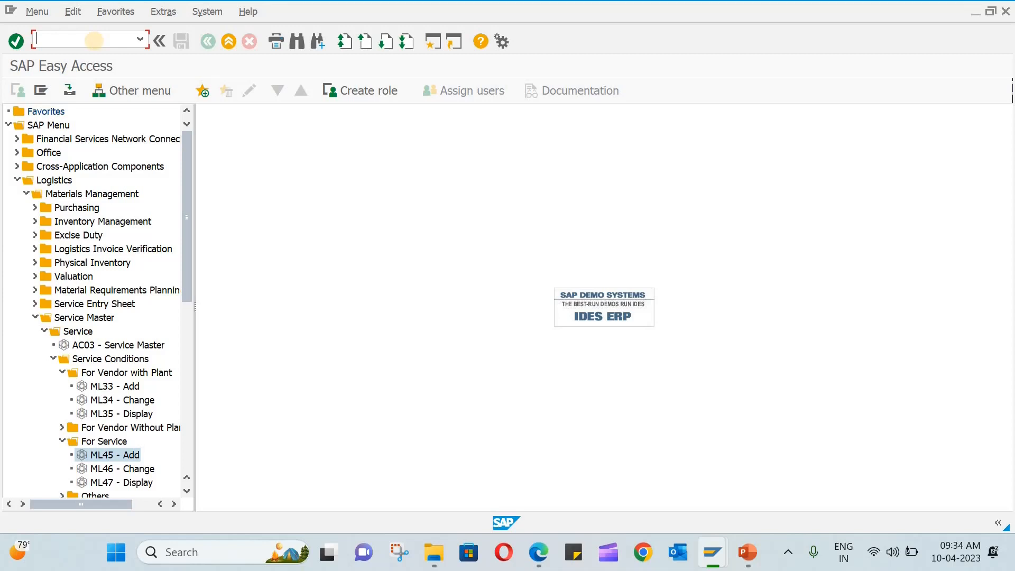
text(me51n)
key(Return)
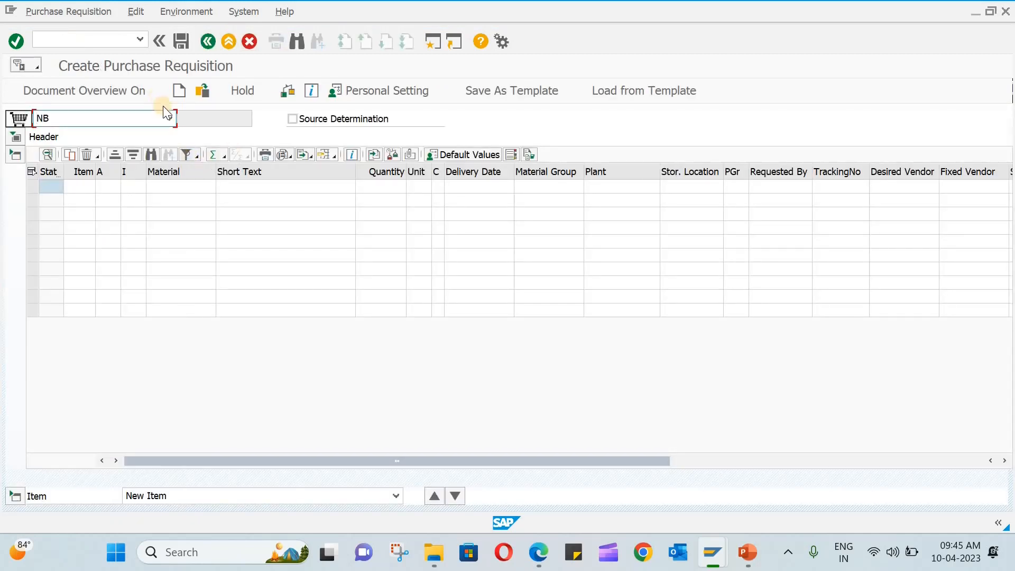
Choose Standard Item Cat PR and add item 'Plumbing' for plant C1 (ABC Plant 1) with its quantity.
click(170, 118)
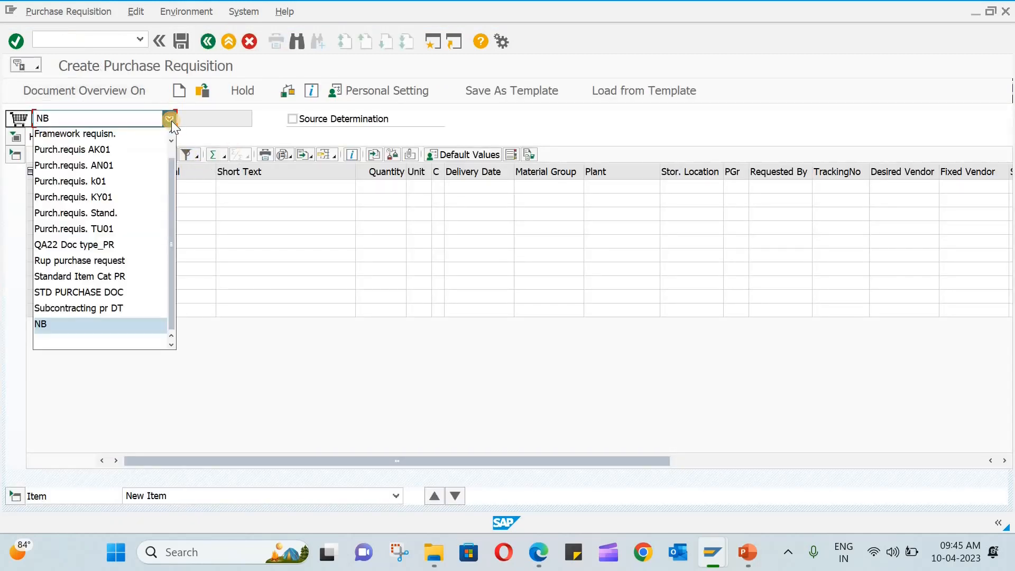
click(129, 276)
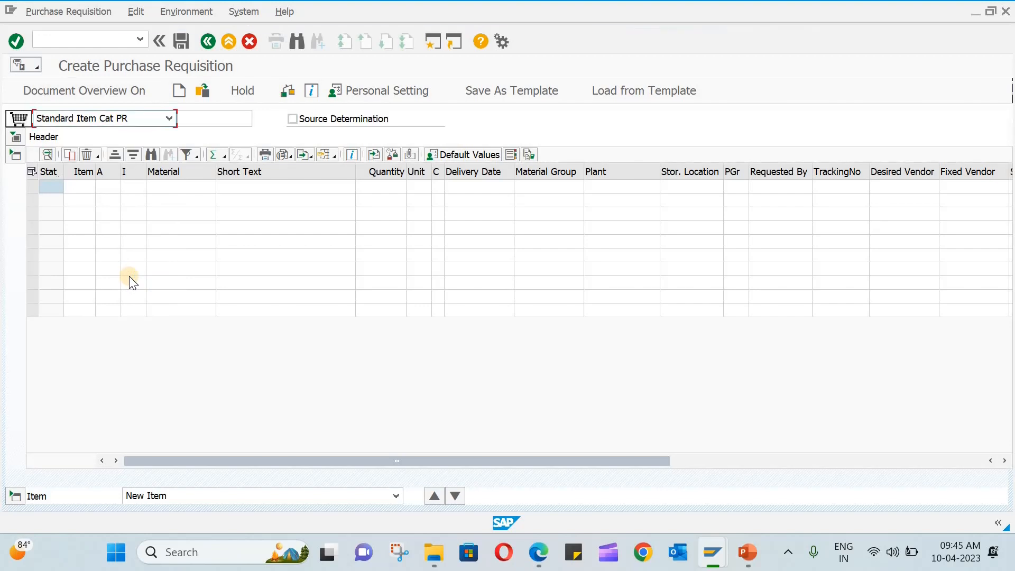
click(251, 185)
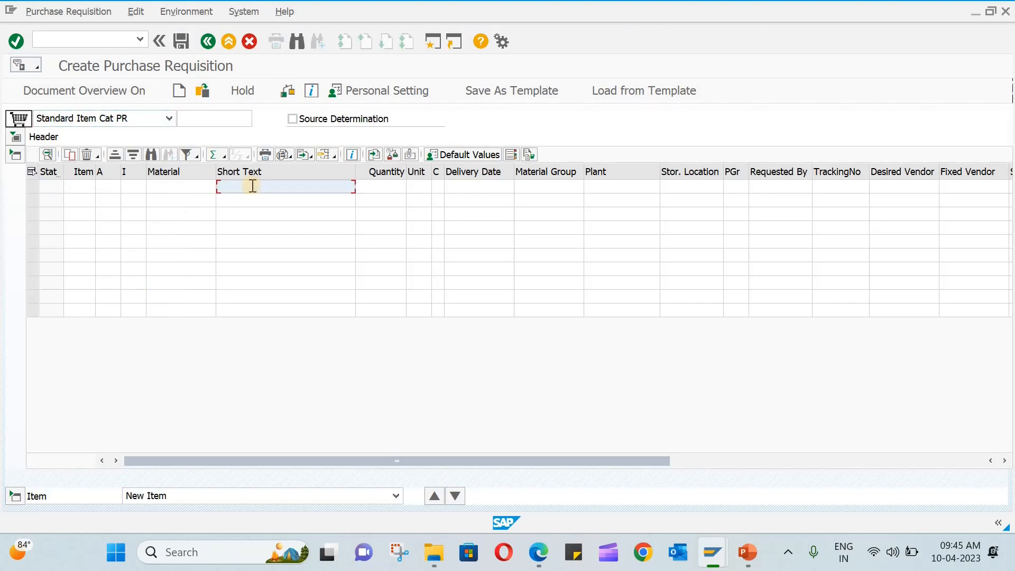
text(Plumbing)
key(Return)
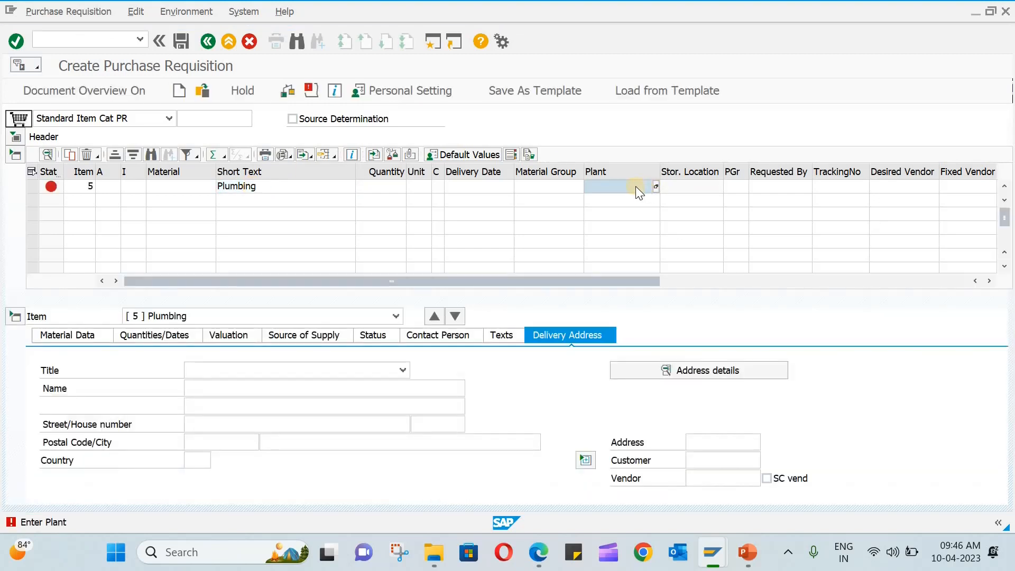
click(635, 186)
text(C1)
key(Return)
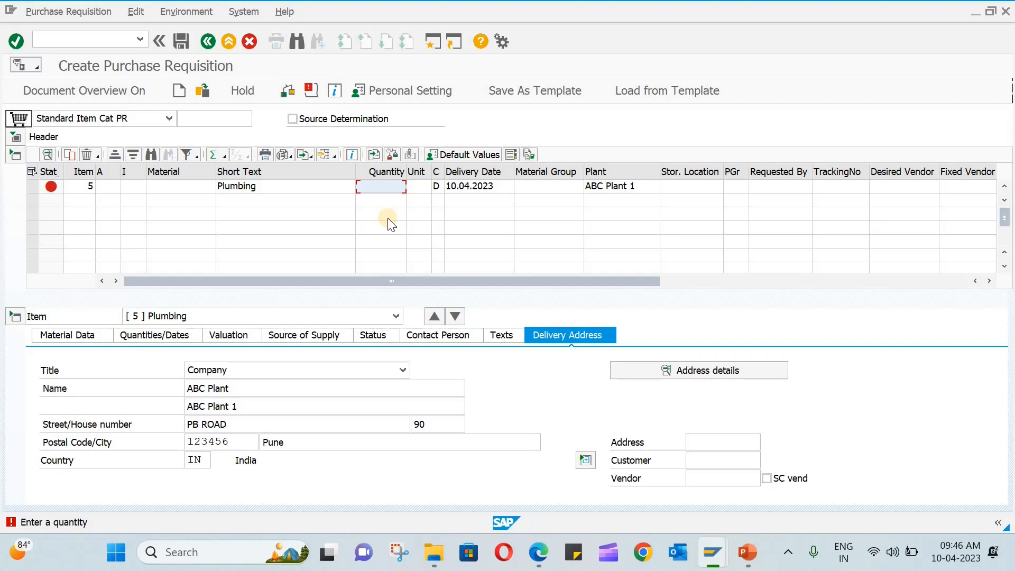
text(1000)
key(Return)
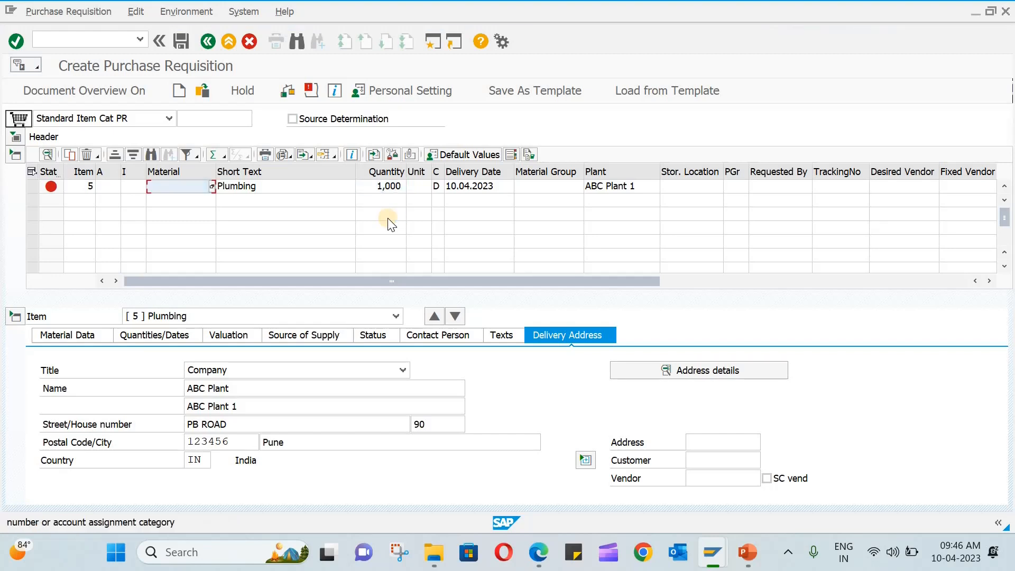
Set the Plumbing item's category to D (Service) and account assignment to K (cost center).
click(132, 187)
click(143, 187)
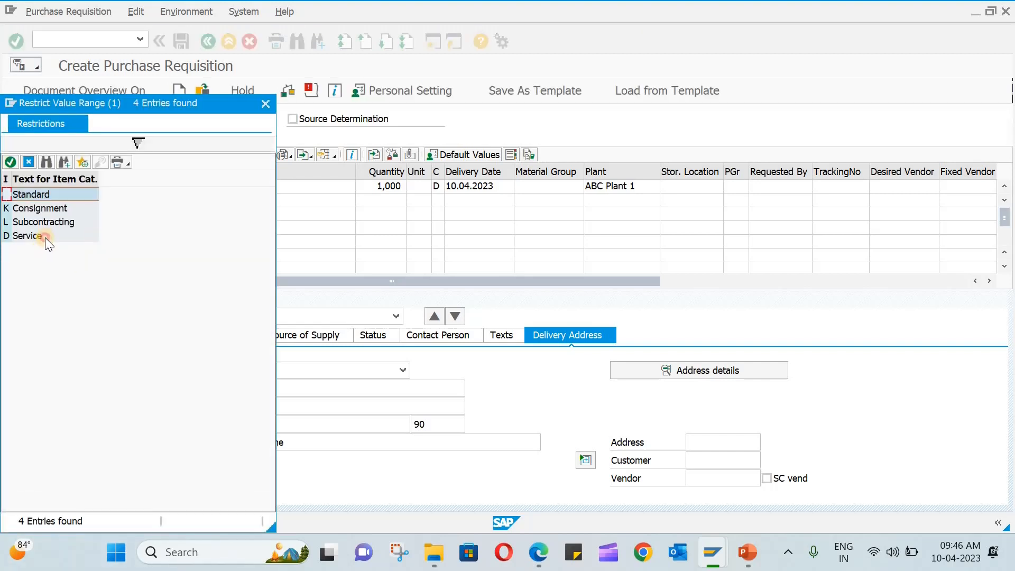
double_click(46, 237)
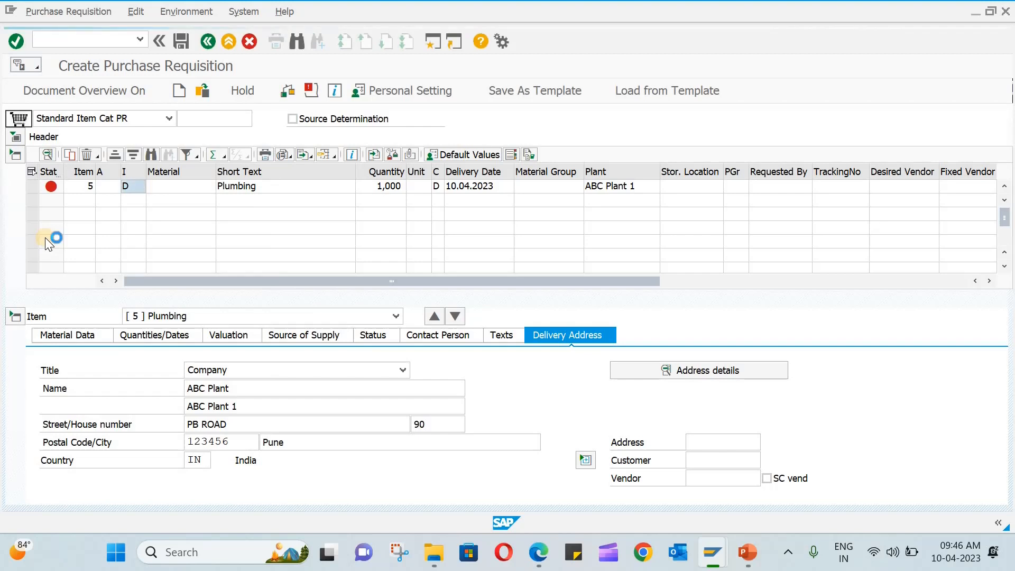
click(116, 183)
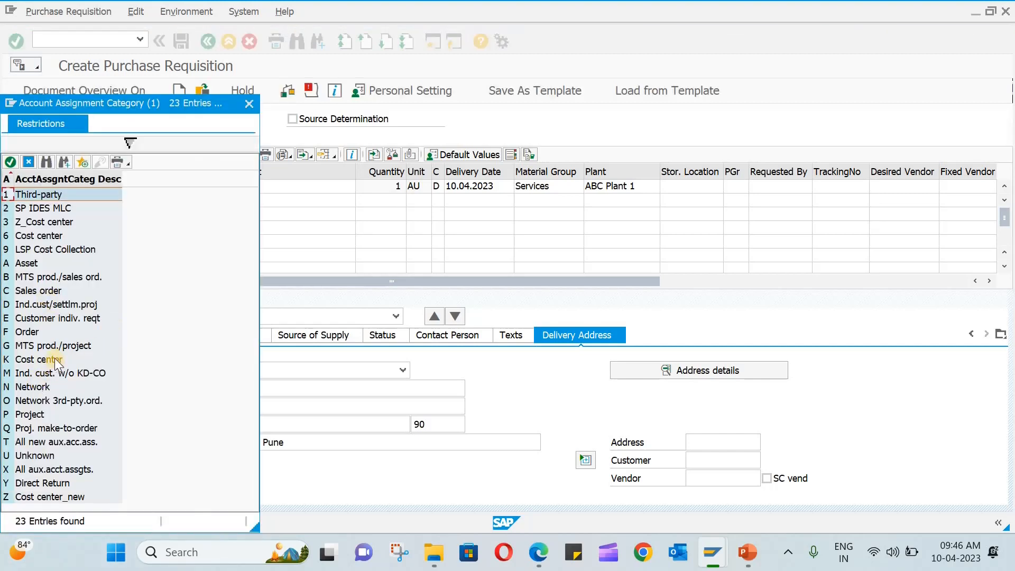
double_click(55, 358)
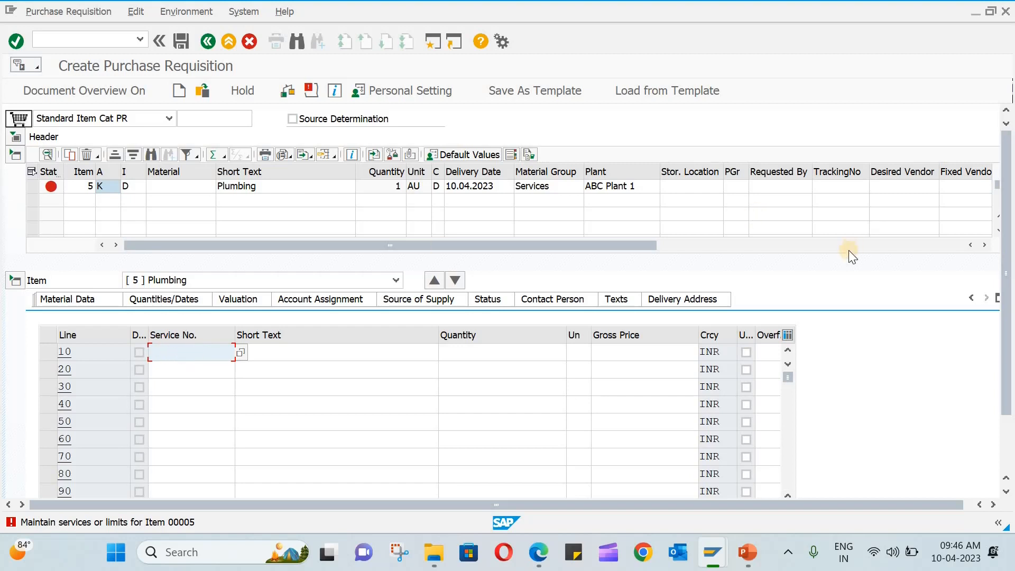
On the item's Limits, set overall limit 30000, expected value 20000 and tick No limit.
click(999, 299)
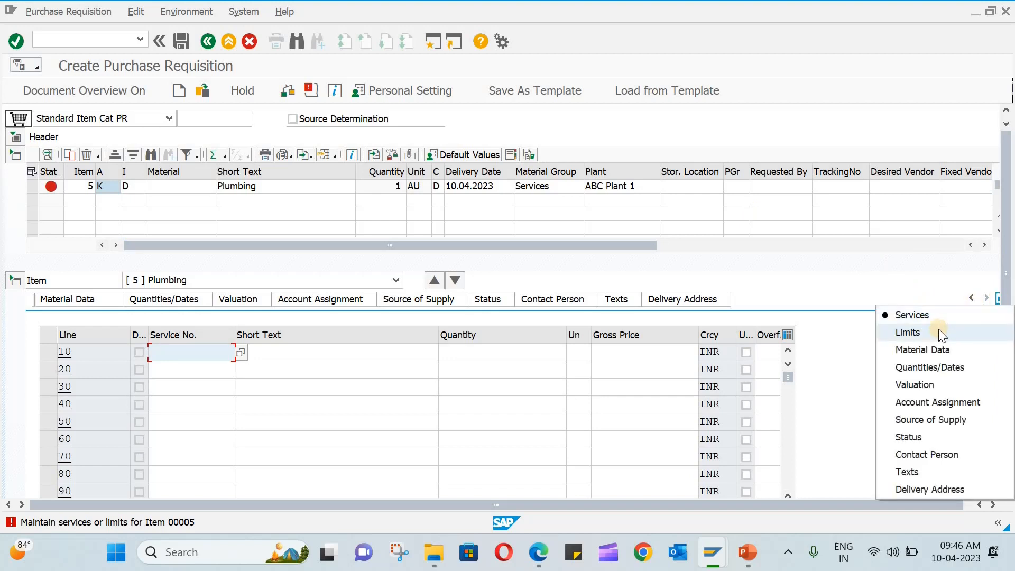
click(937, 332)
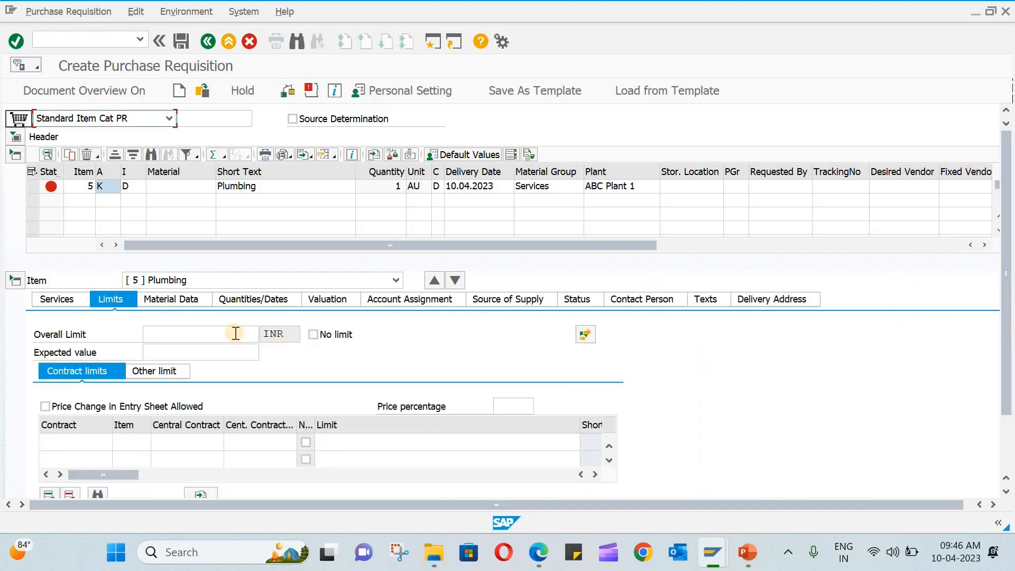
click(234, 335)
text(30000)
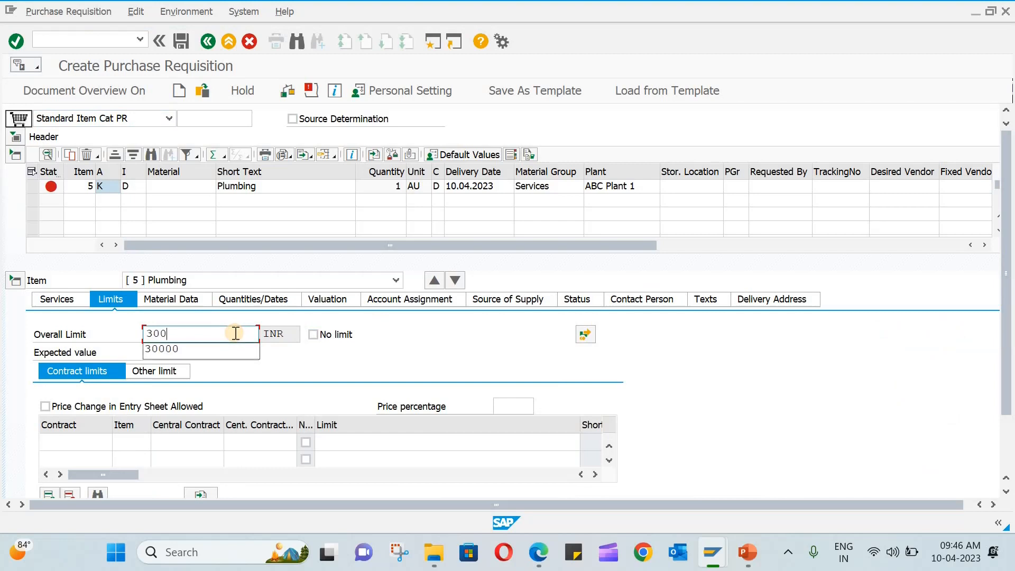
click(198, 351)
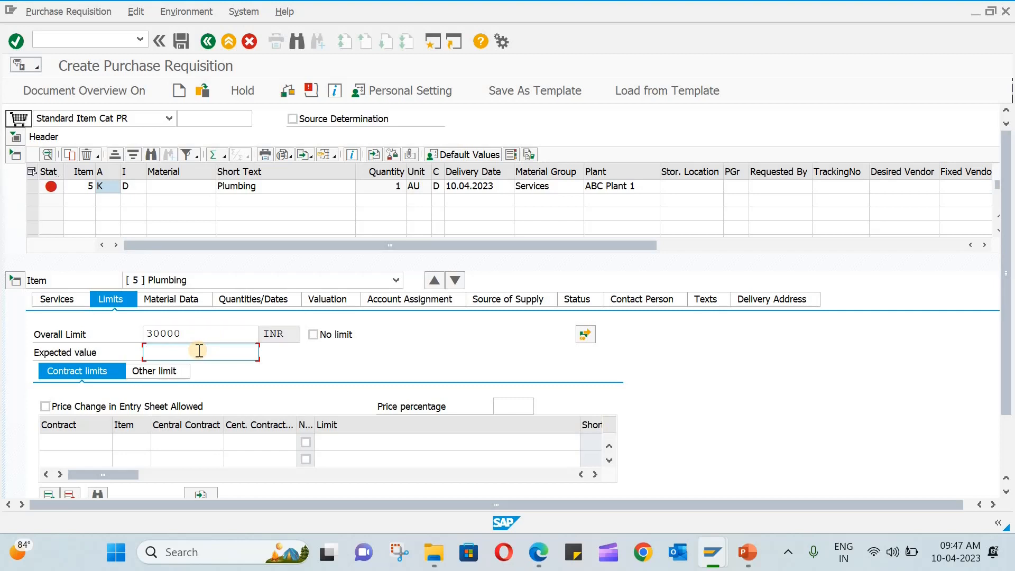
text(20000)
click(313, 335)
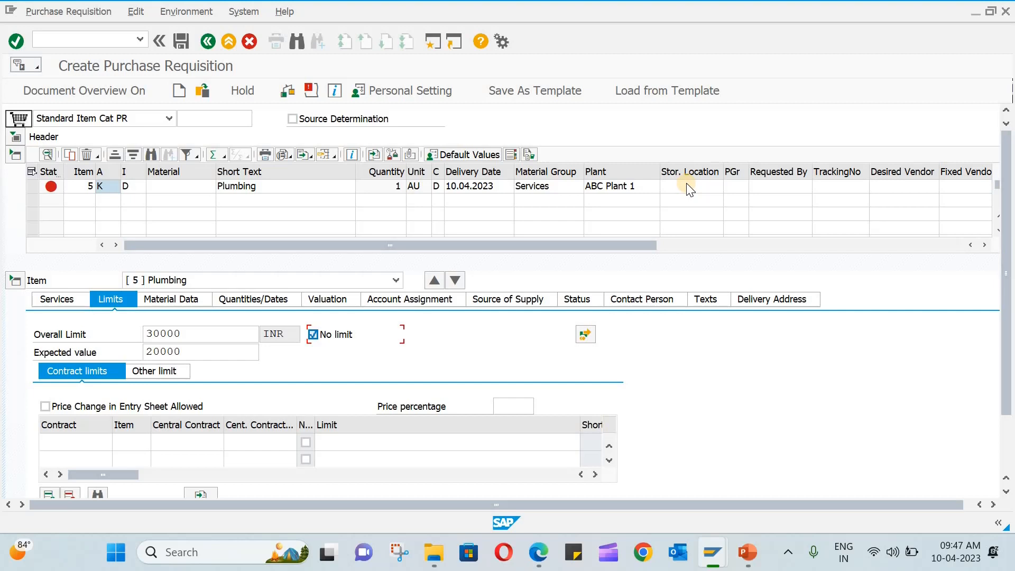
Give the Plumbing item purchasing group ABP.
click(739, 186)
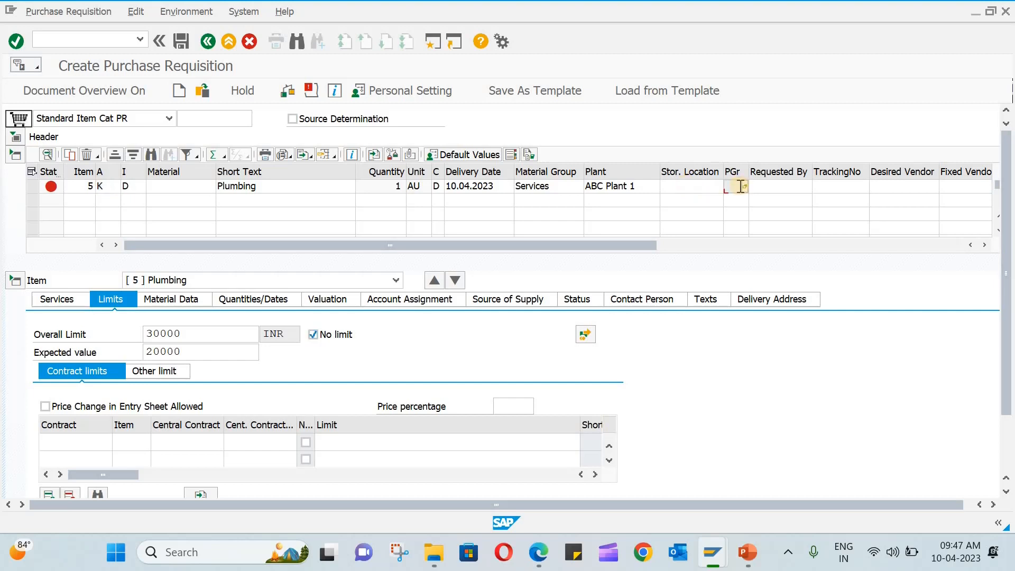
text(ABR)
key(Return)
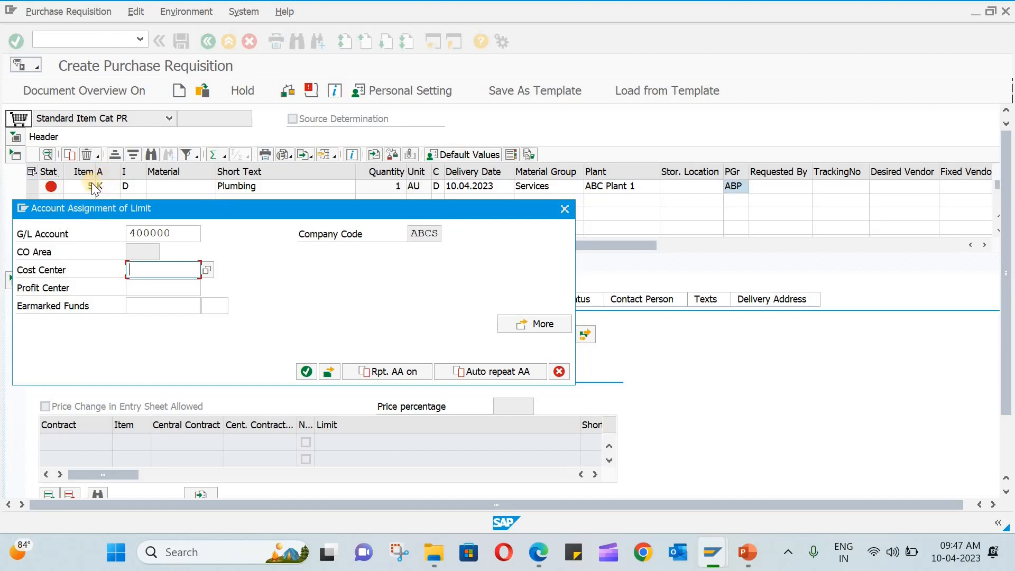
Assign the limit to cost center 5000.
click(158, 273)
text(5000)
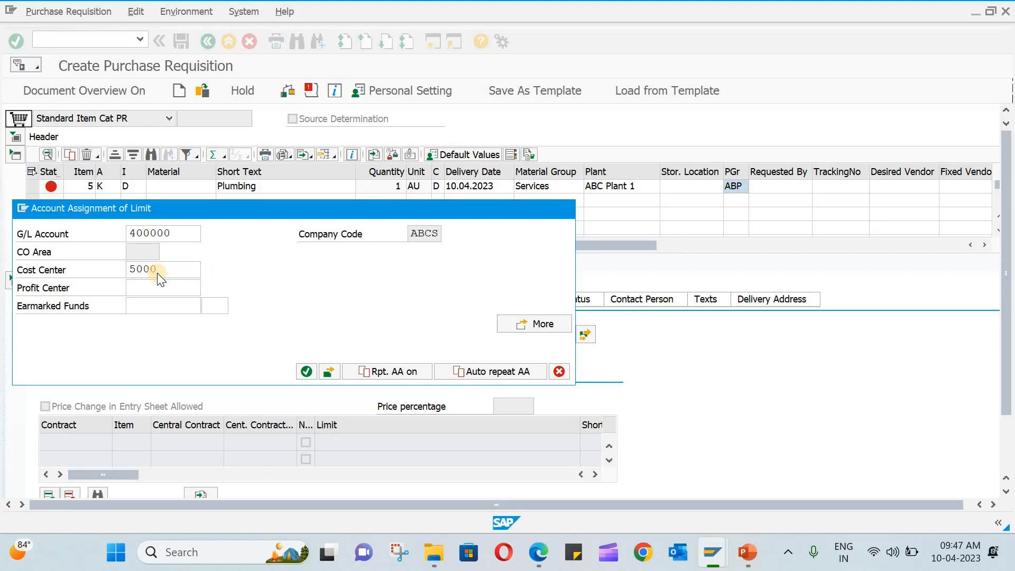
key(Return)
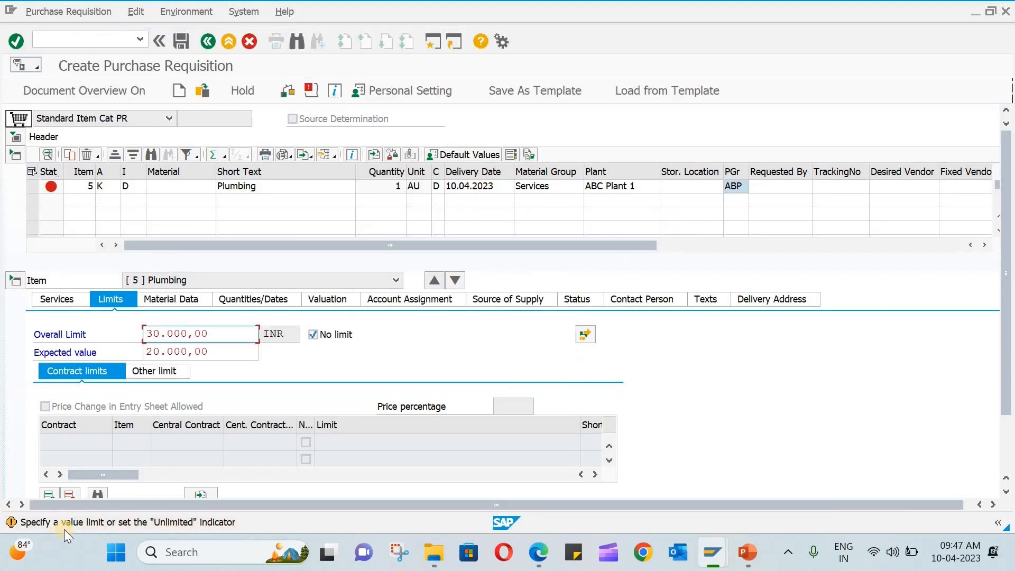
Fill in the requester's name and tracking number SER-101 for the item.
click(773, 186)
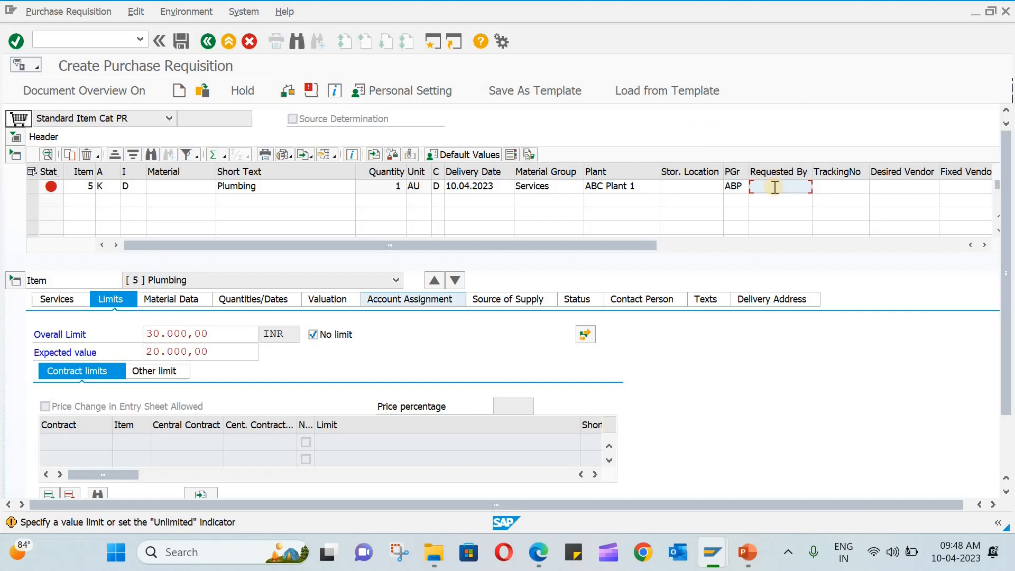
text(MANOJ)
key(Tab)
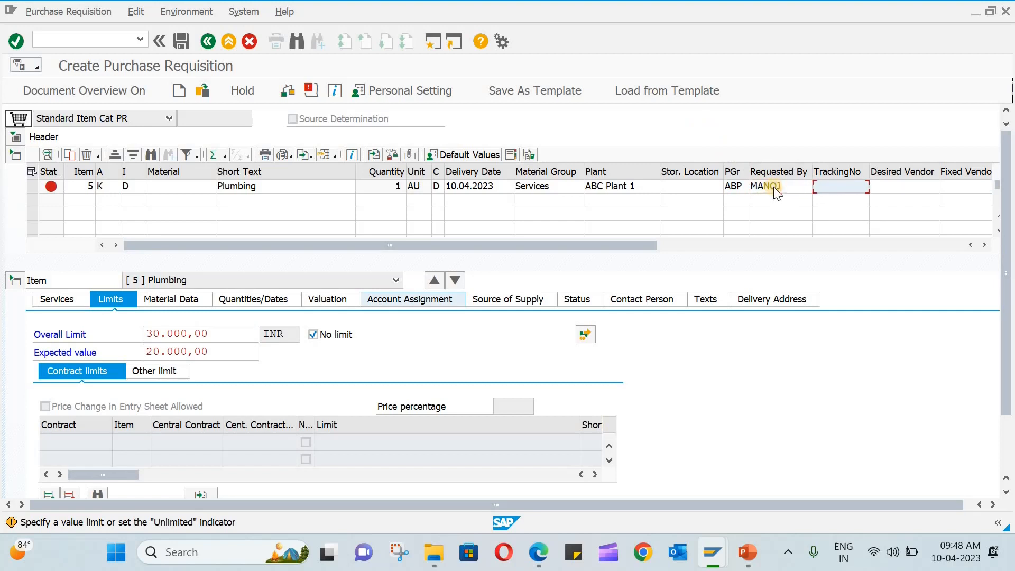
text(SER-101)
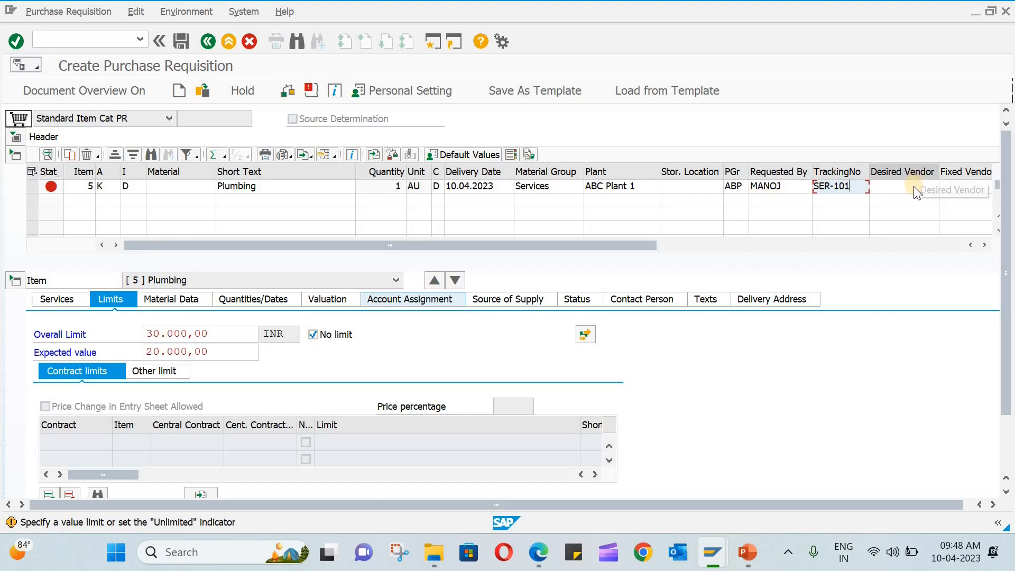
click(985, 246)
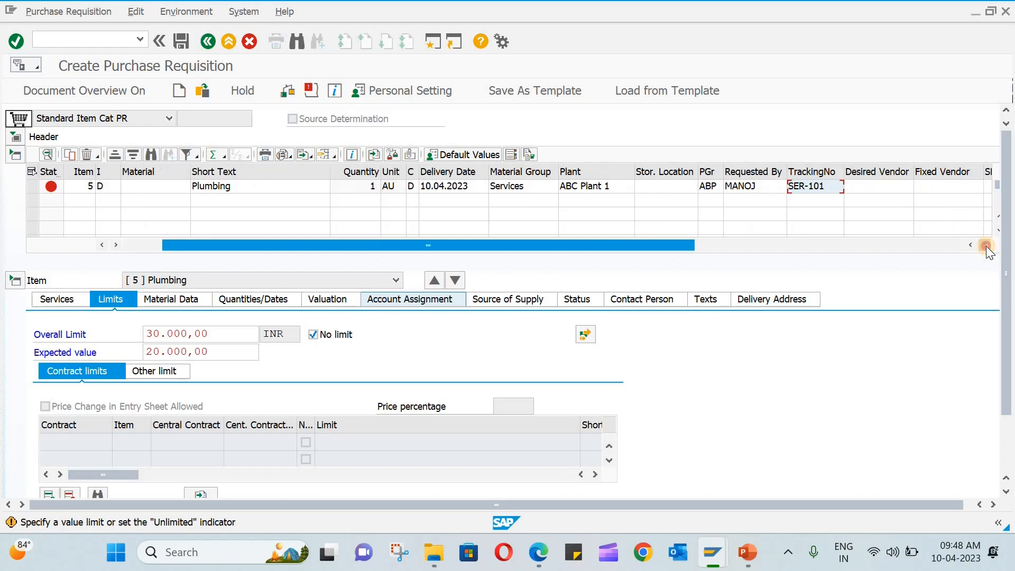
click(985, 246)
click(985, 246)
click(985, 246)
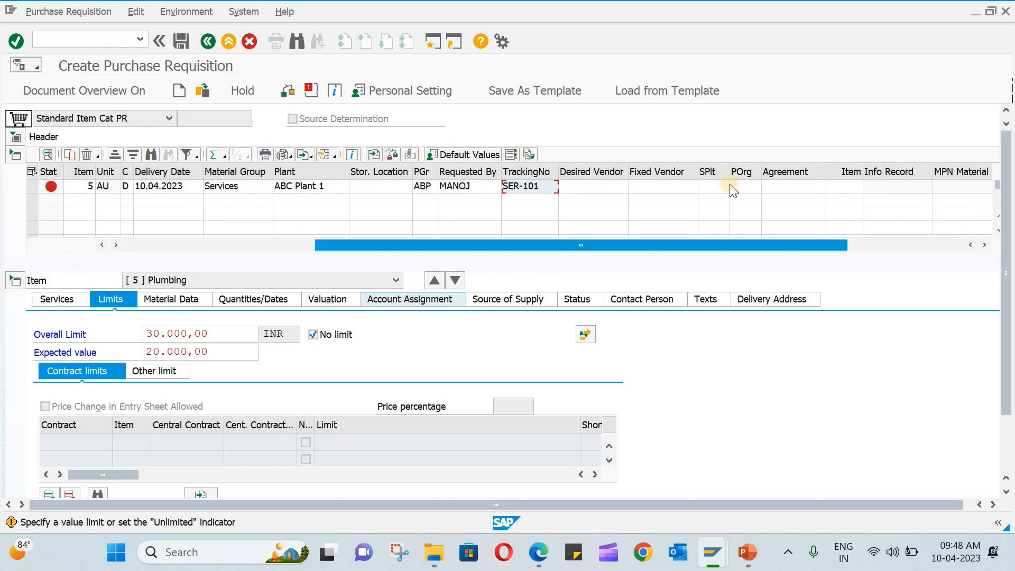
Set the item's purchasing organization to ABP and re-check the item to clear its errors.
click(743, 183)
text(BPO)
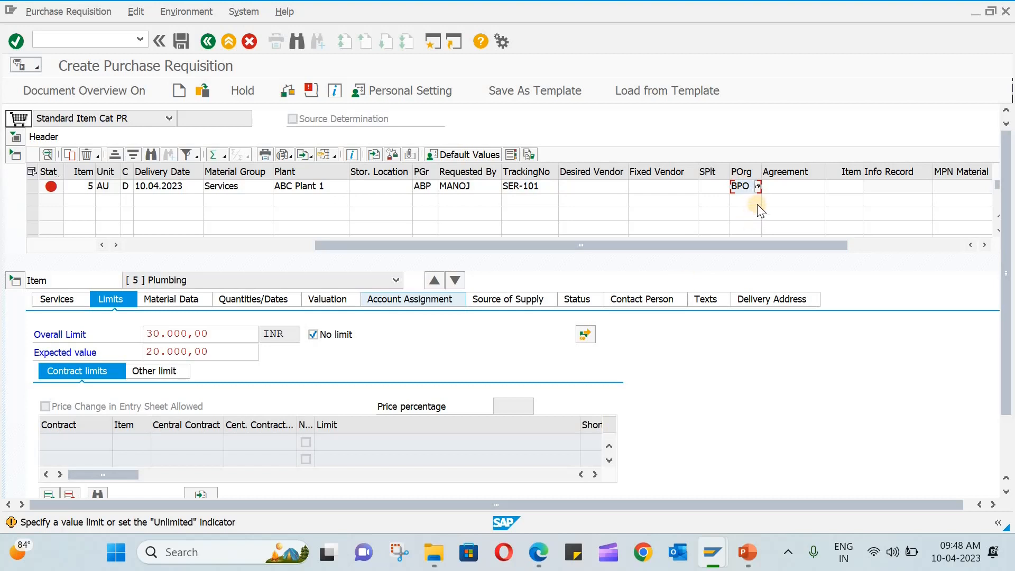
key(BackSpace)
key(BackSpace)
text(BPO)
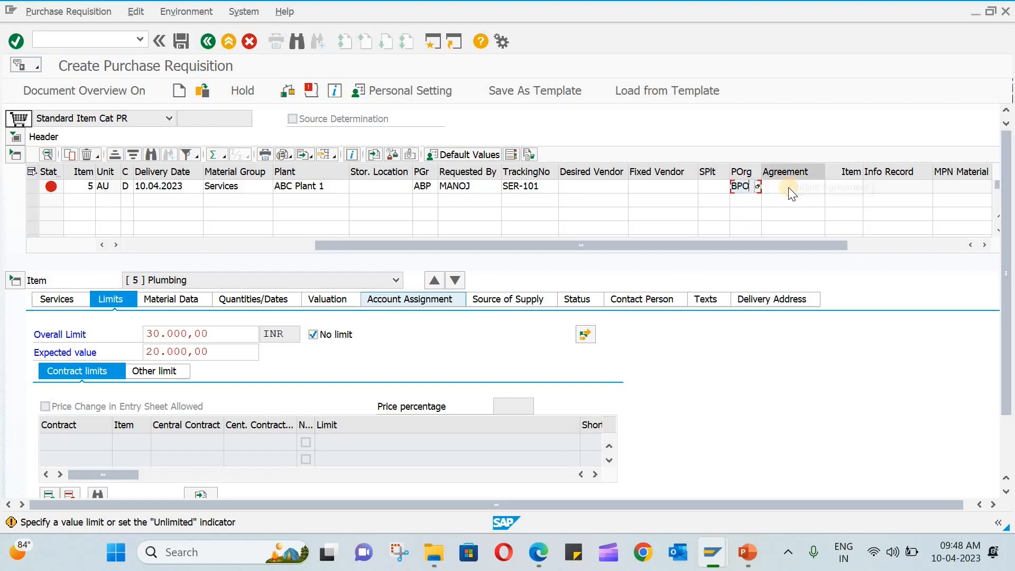
drag(836, 243, 857, 245)
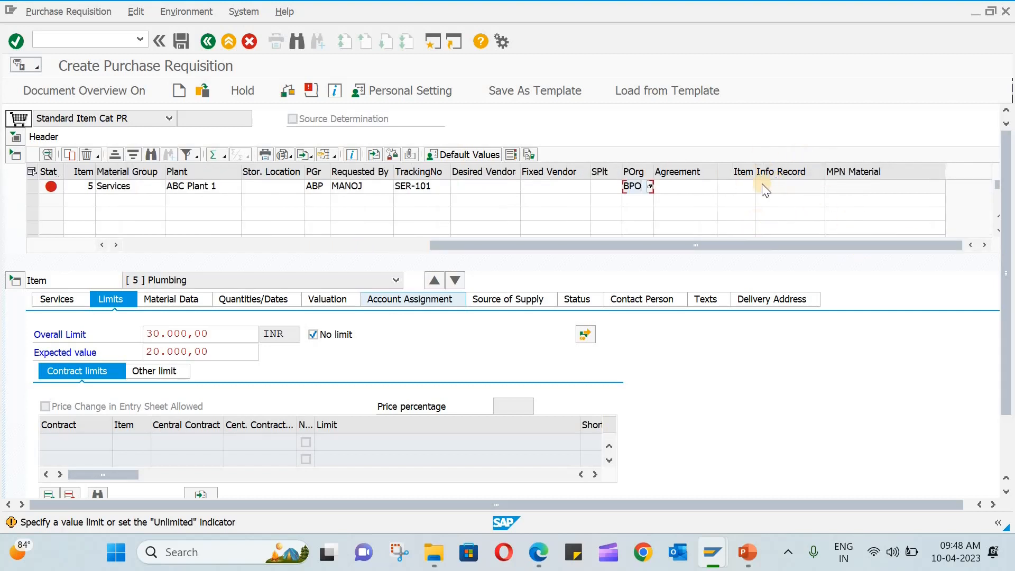
click(154, 297)
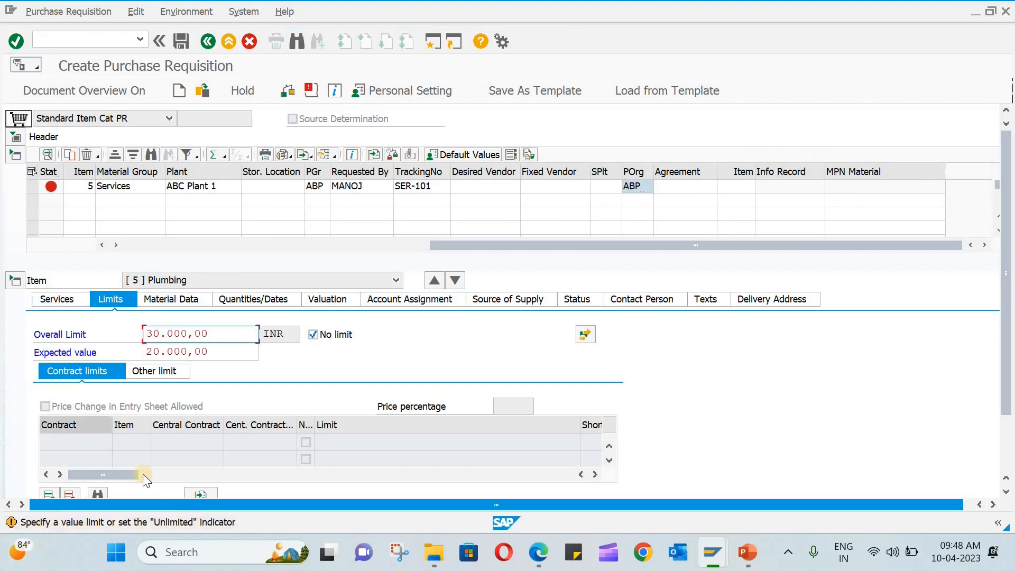
key(Return)
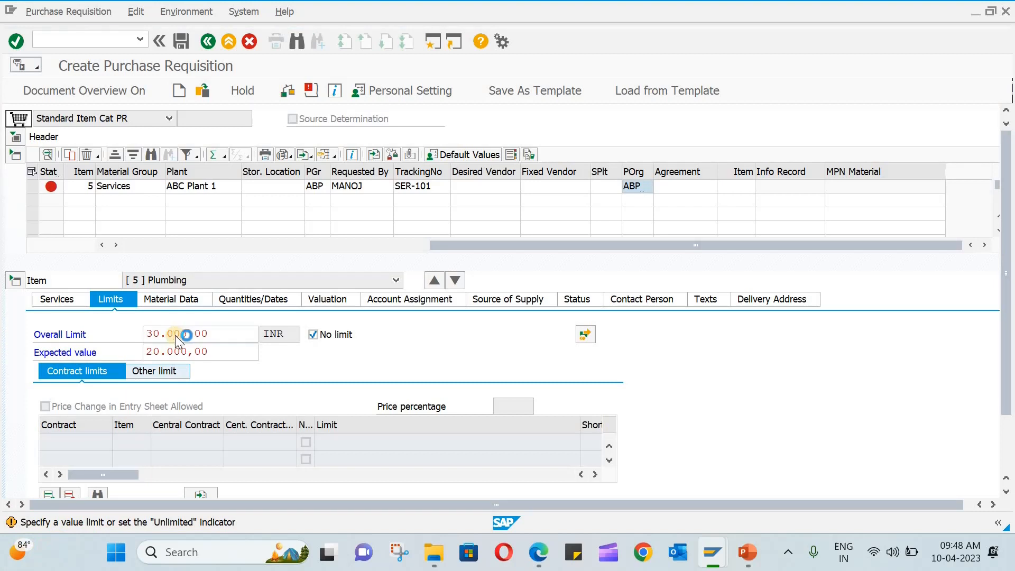
On the Services tab, enter PLUM-101 on line 10 with cost center 5000 and quantity 5.
click(58, 301)
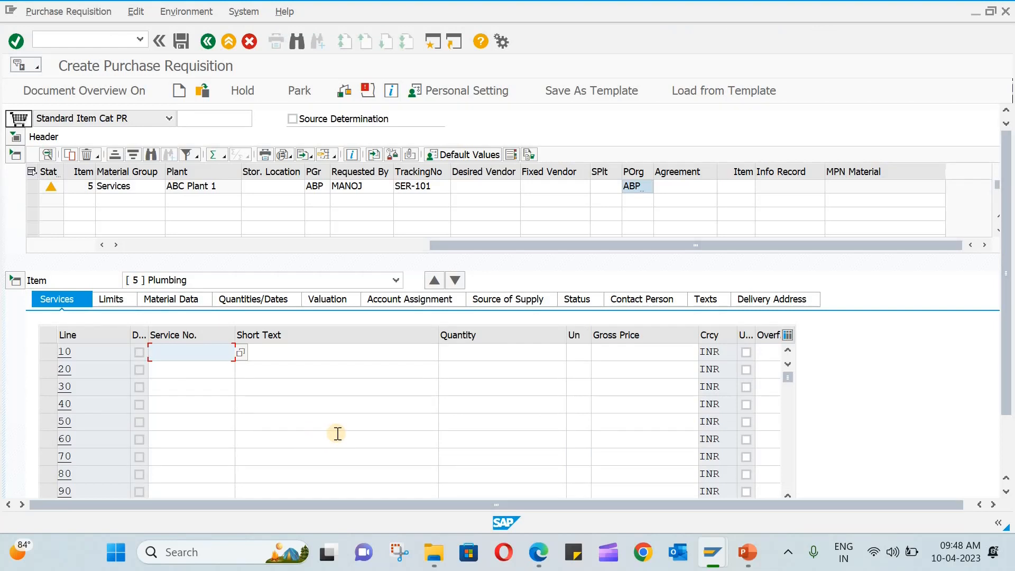
click(207, 353)
text(PLUM-10)
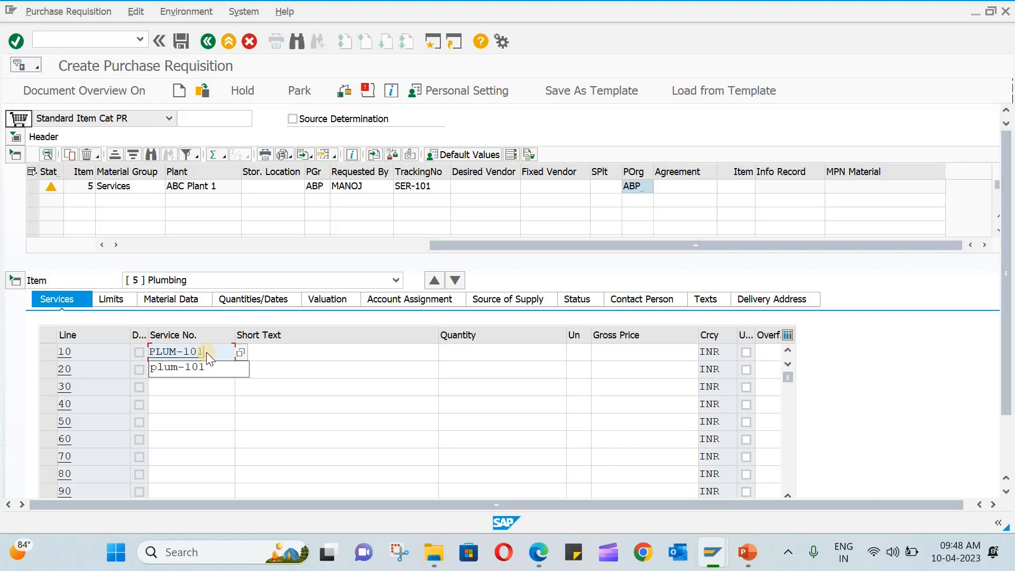
text(1)
key(Return)
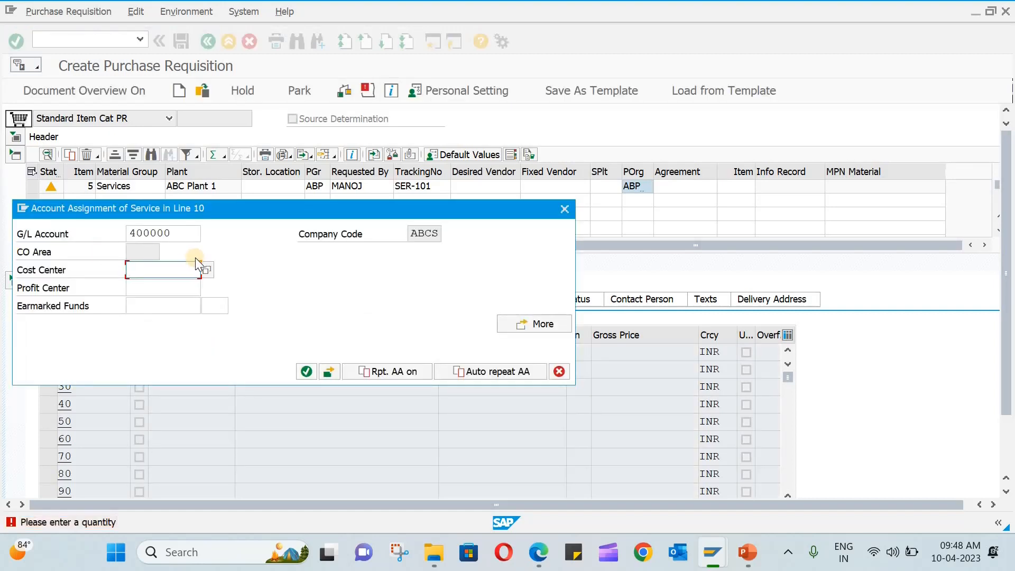
text(5000)
key(Return)
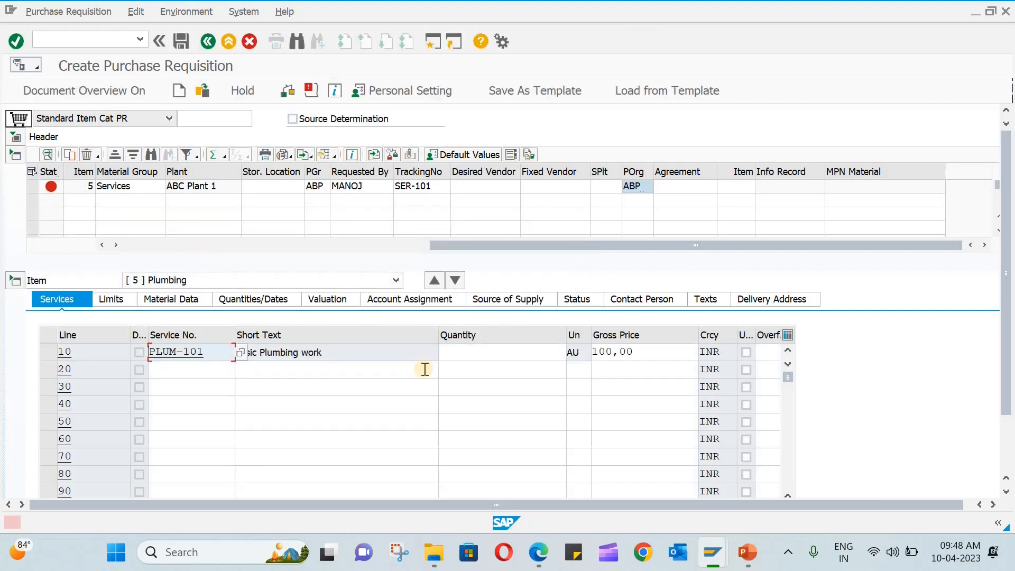
click(481, 356)
text(5)
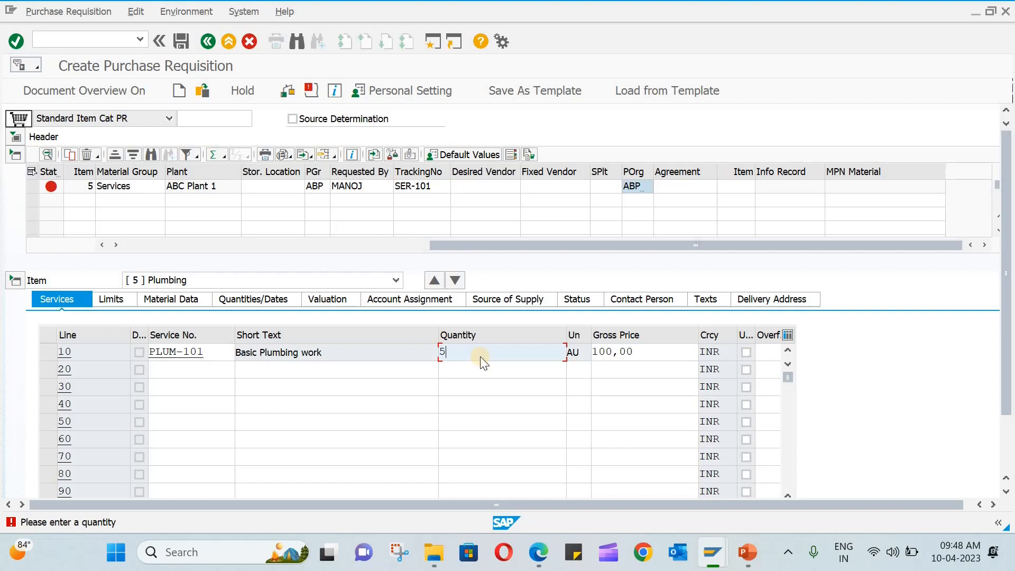
key(Return)
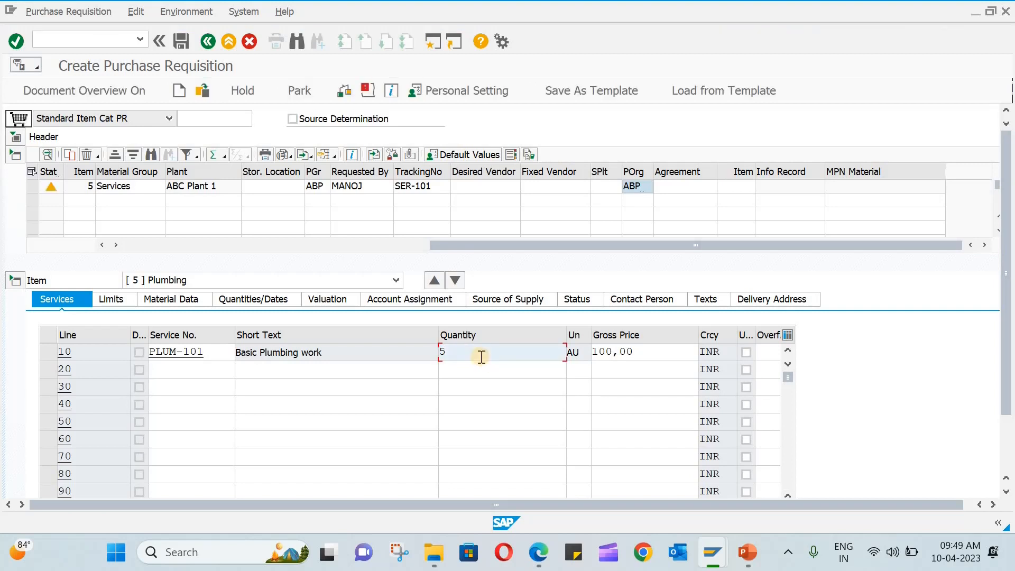
click(179, 46)
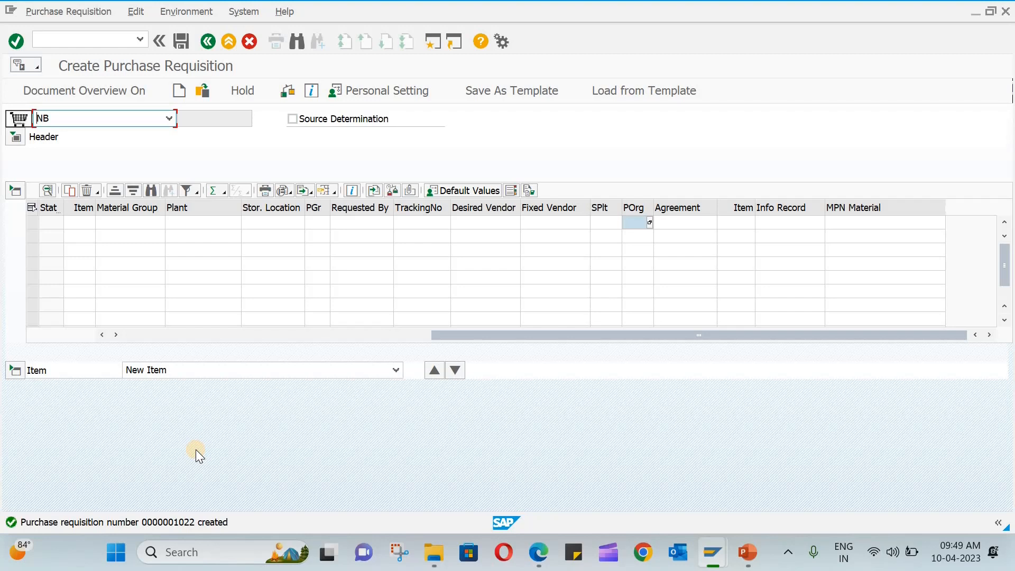
click(86, 38)
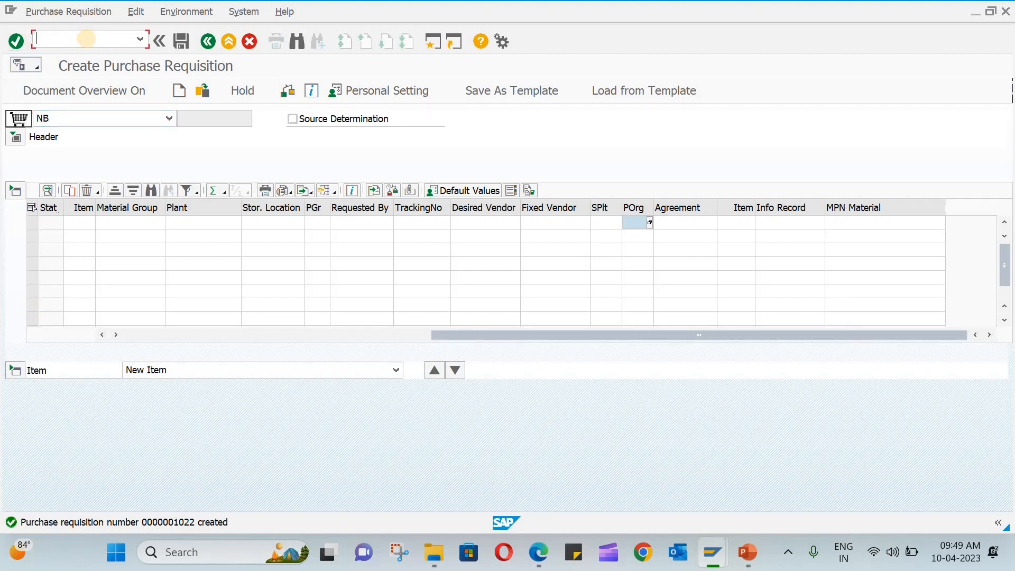
text(/NME21N)
Adopt requisition 1022 from My purchase requisitions as item 10 'Plumbing' of a new Standard PO.
key(Return)
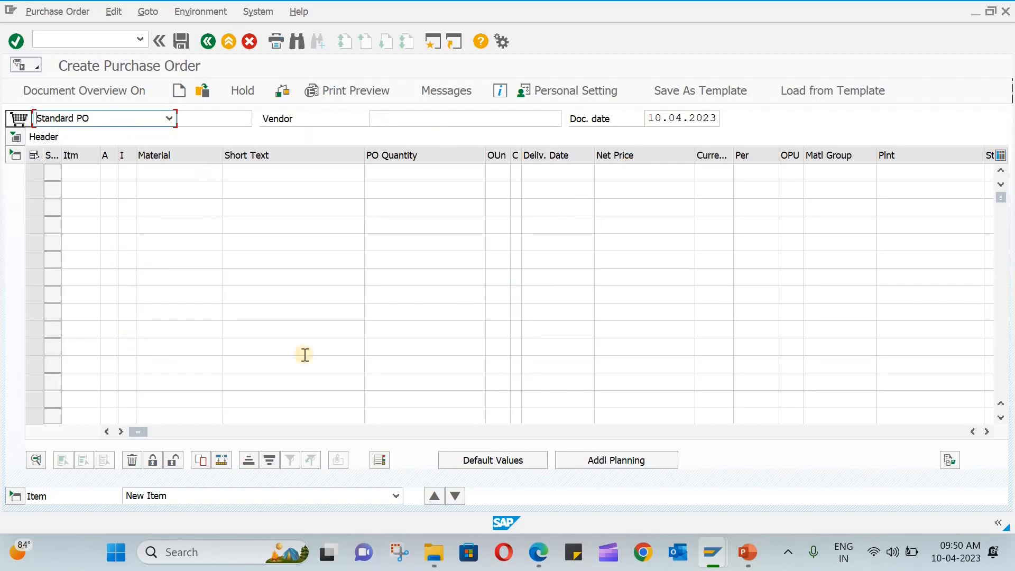
click(86, 90)
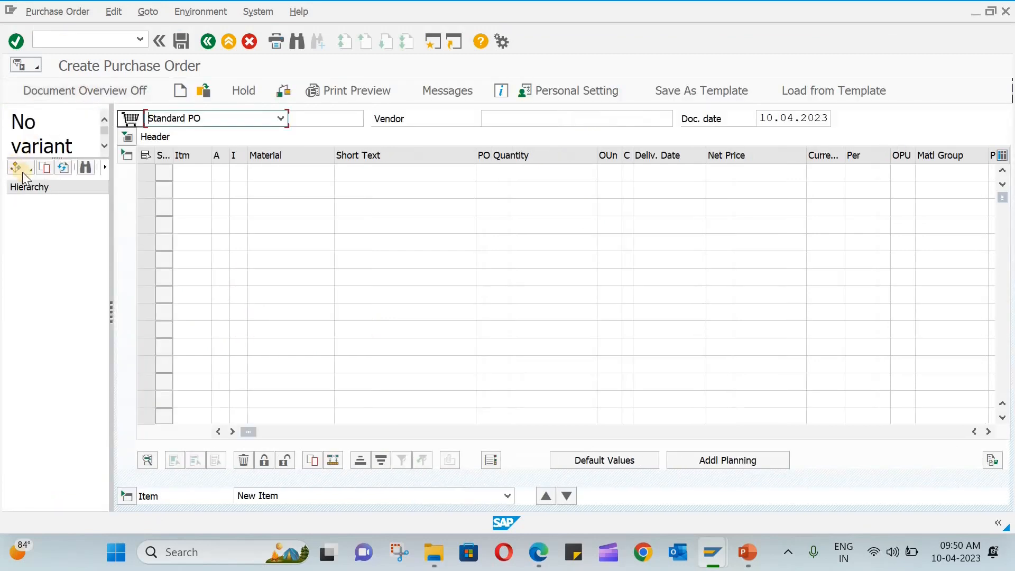
click(27, 168)
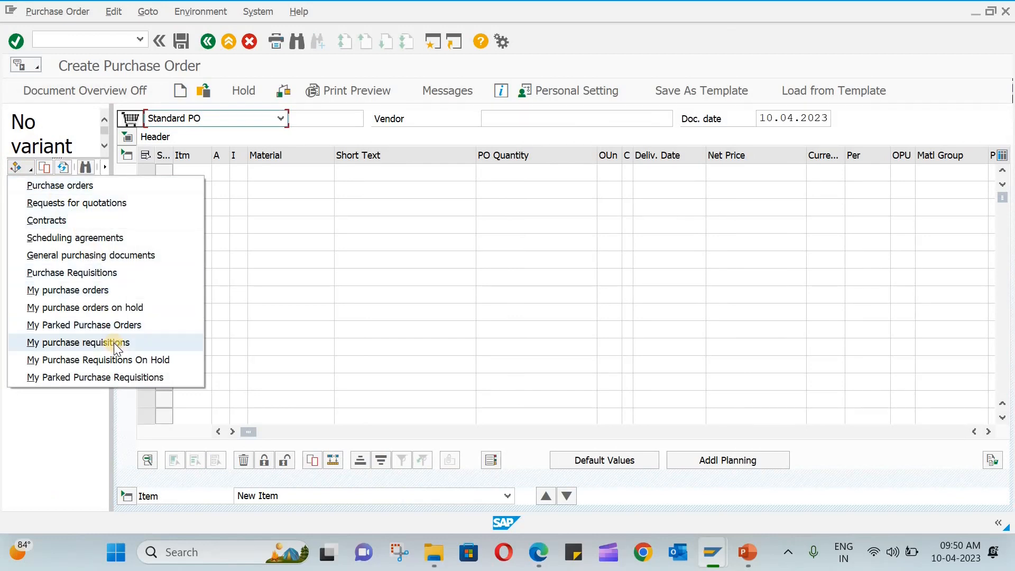
click(113, 343)
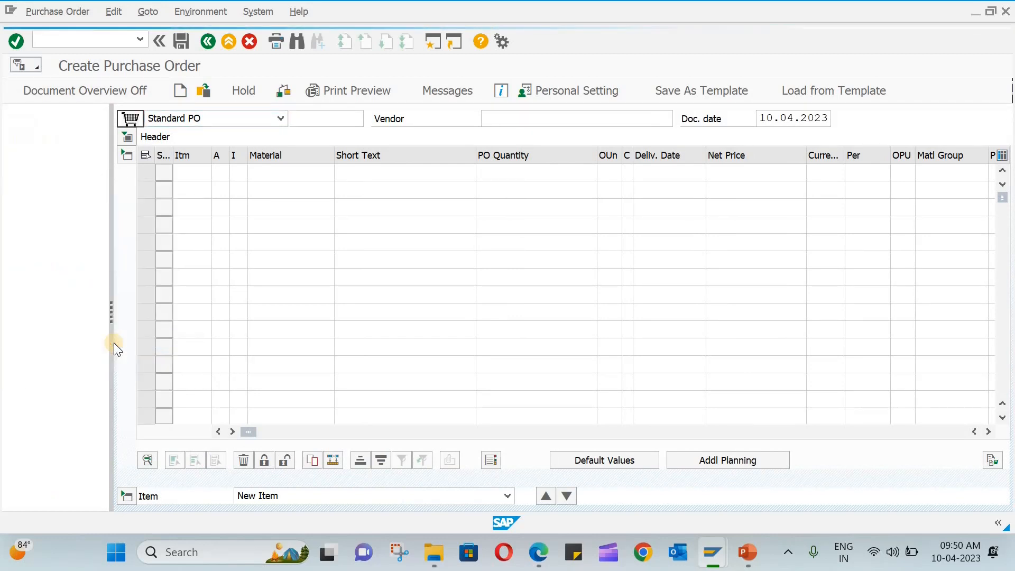
click(45, 201)
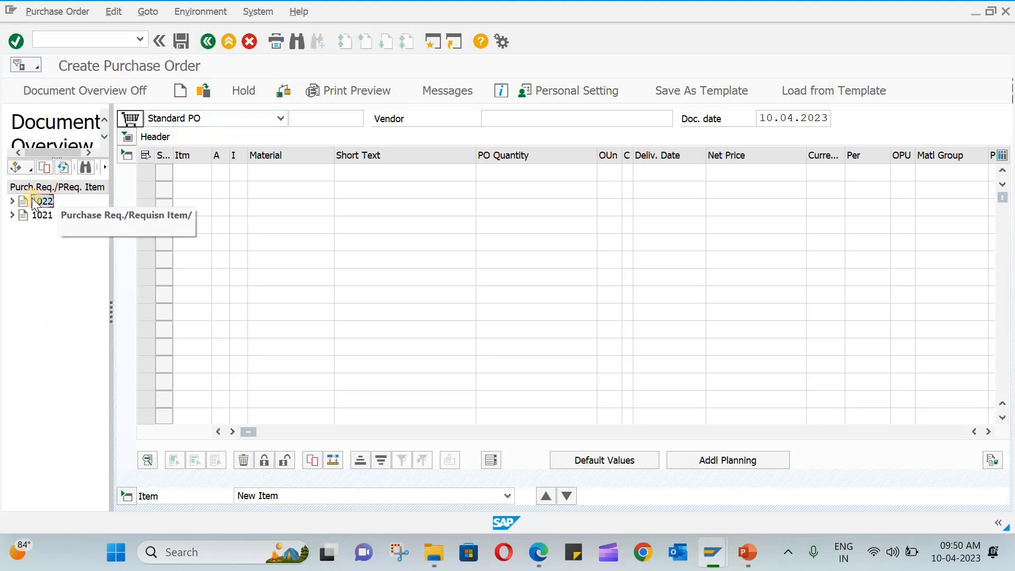
click(46, 165)
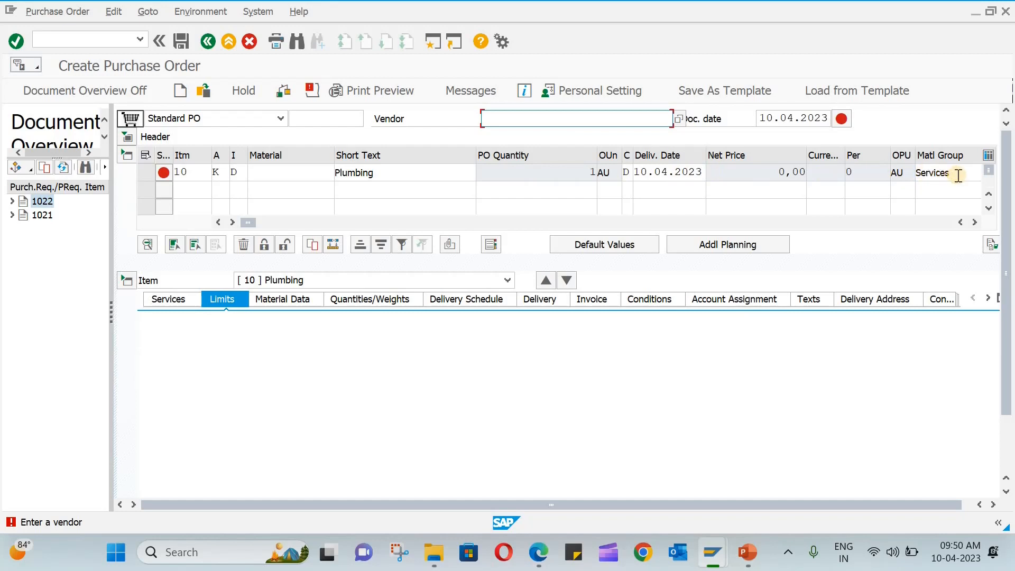
Enter vendor VEN-101 and storage location STL1 for item 10.
click(517, 121)
text(V)
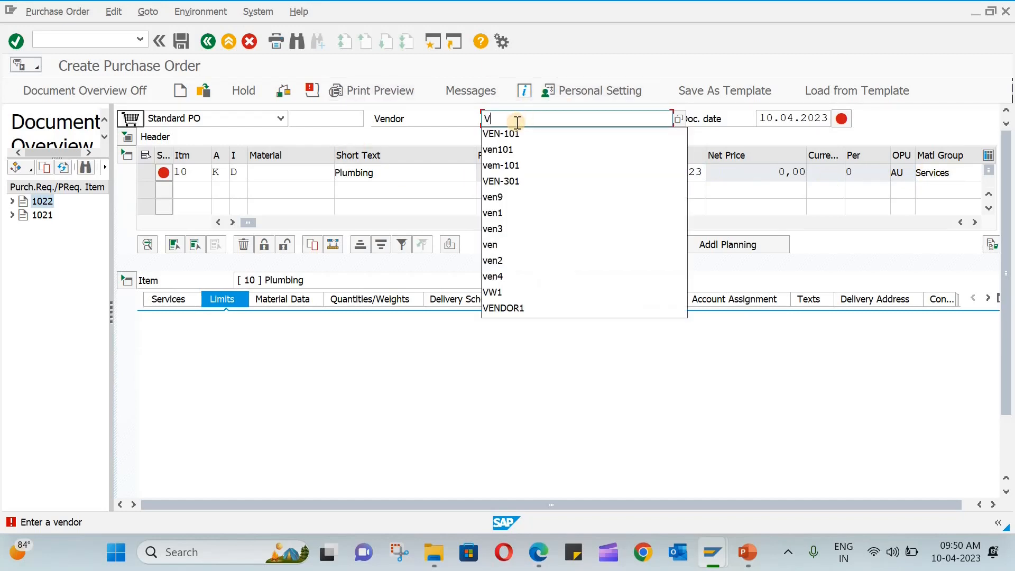
text(EN-101)
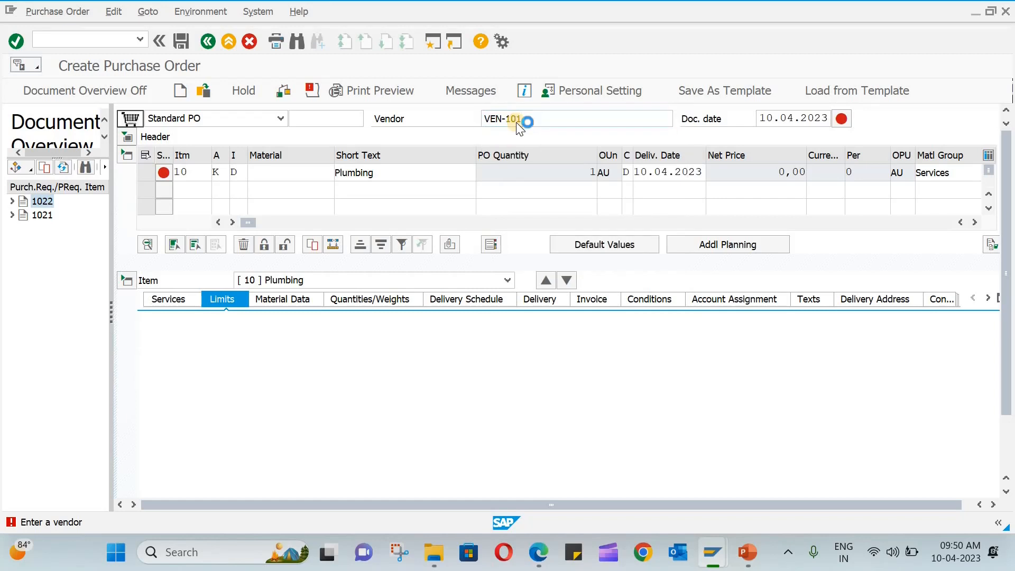
key(Return)
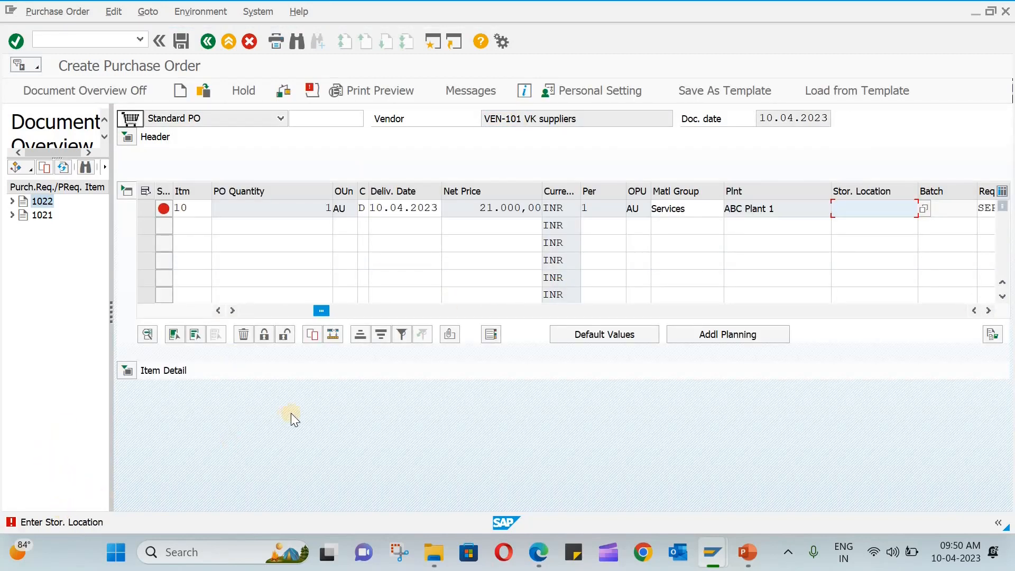
click(884, 213)
text(STL1)
key(Return)
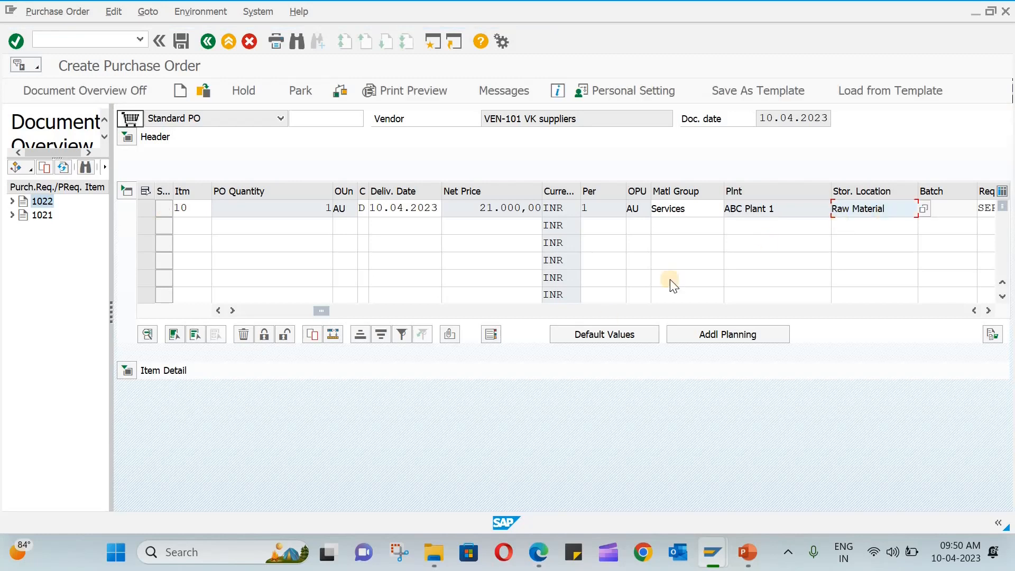
Review item 10's service lines and check the order, which flags missing partner roles DP and FS.
click(142, 206)
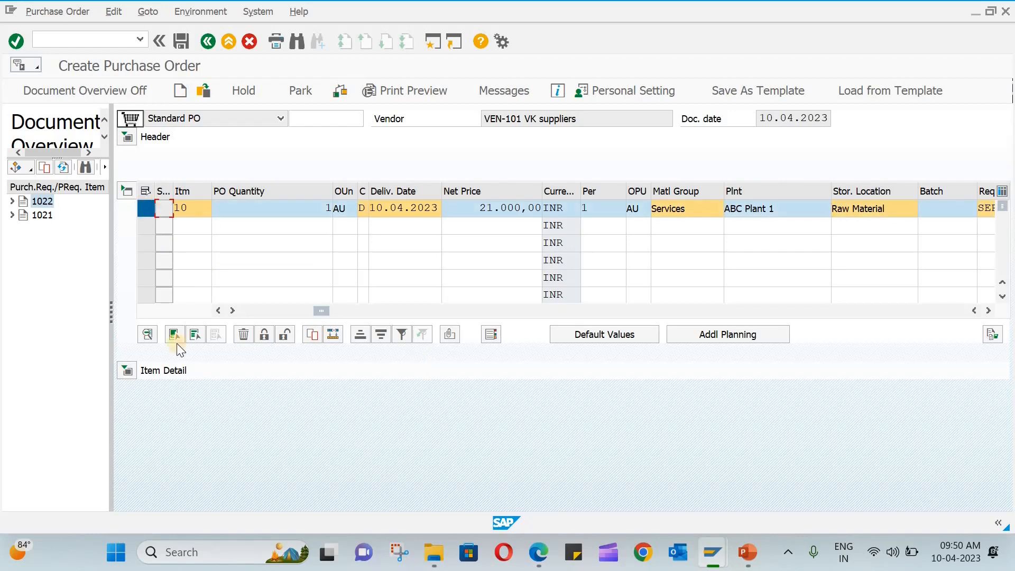
click(126, 370)
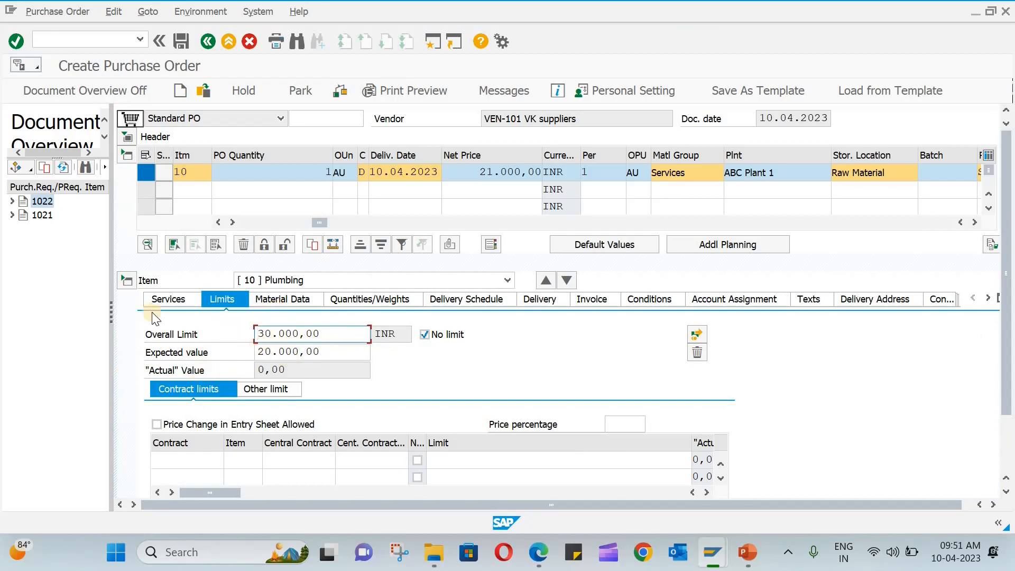
click(164, 299)
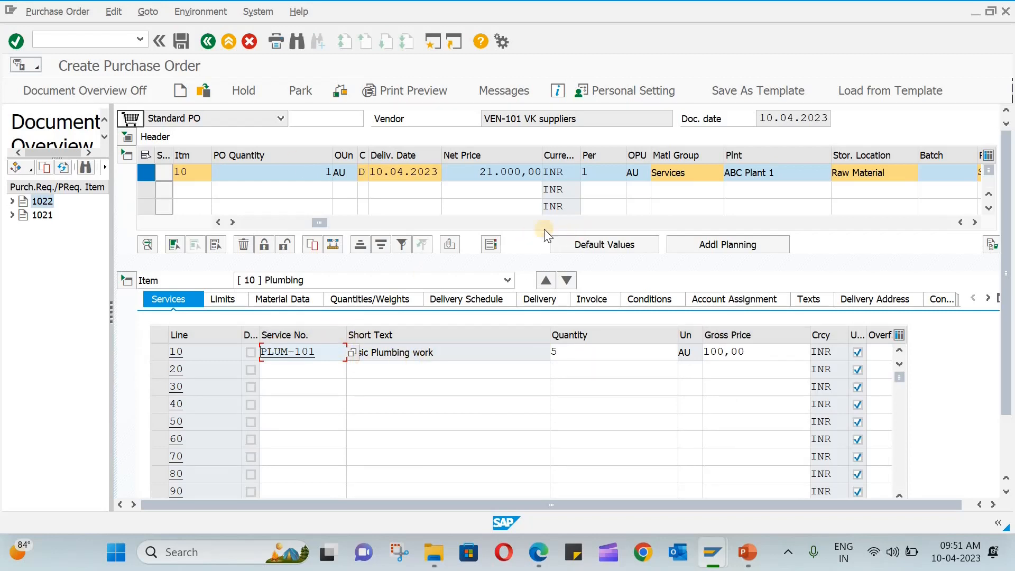
click(342, 90)
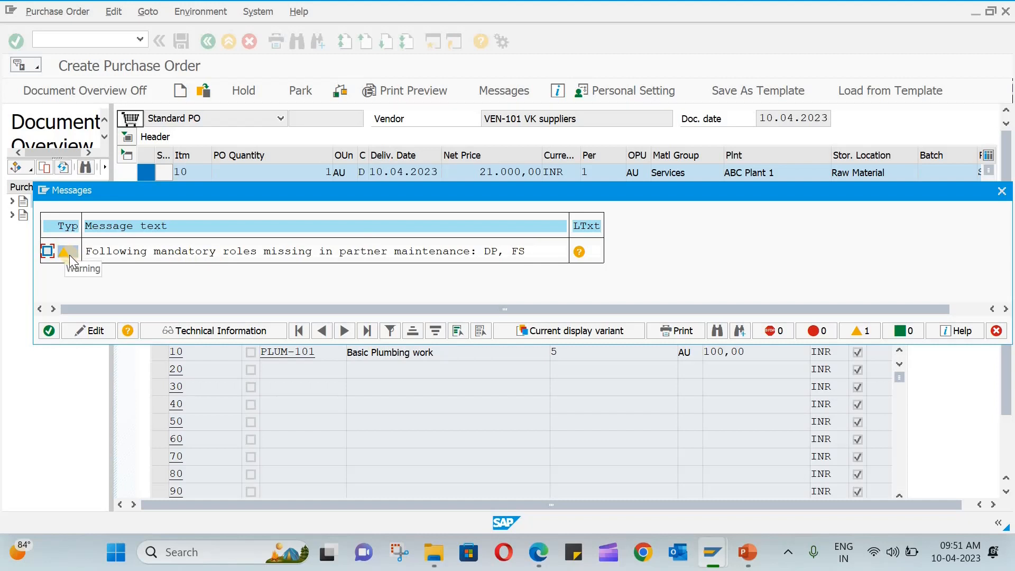
Add partner role DP (Delivering plant) with number VEN-101 in the header partners.
click(1001, 194)
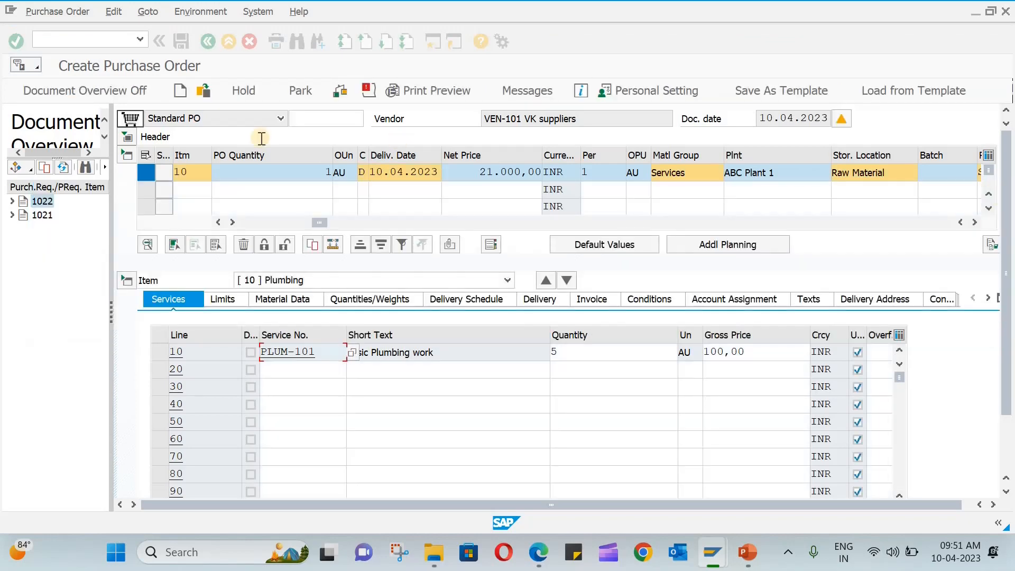
click(126, 138)
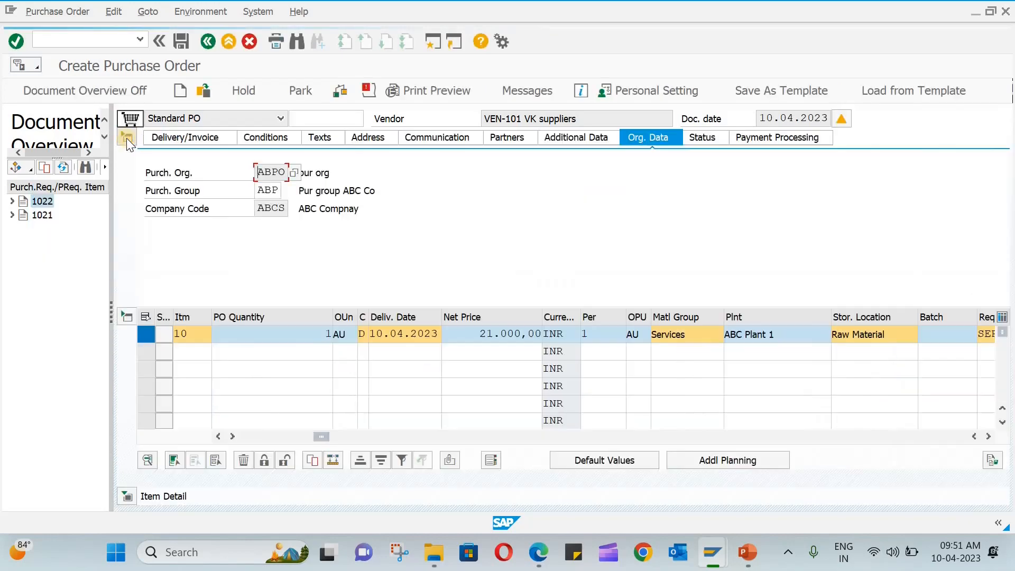
click(505, 137)
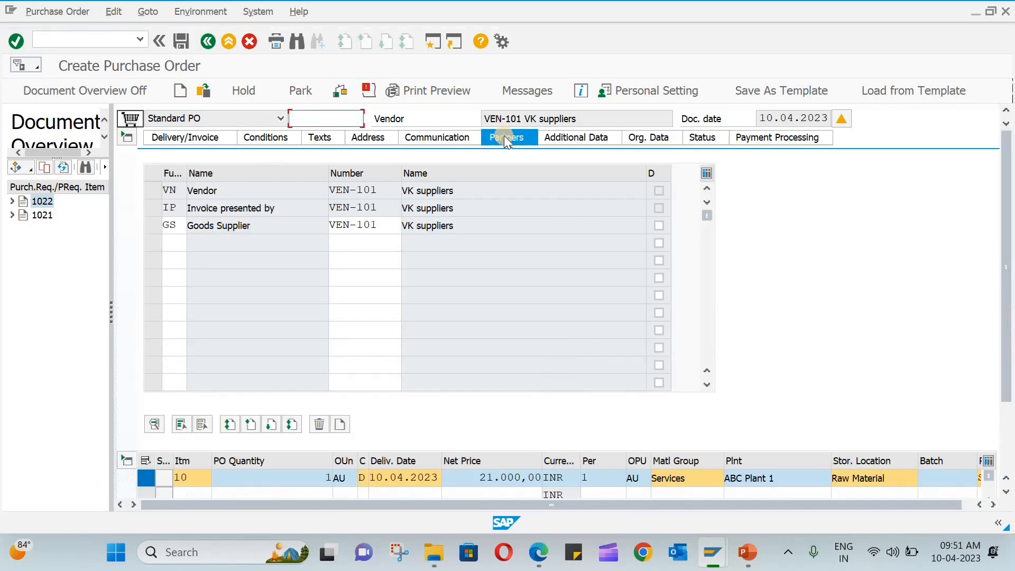
click(170, 243)
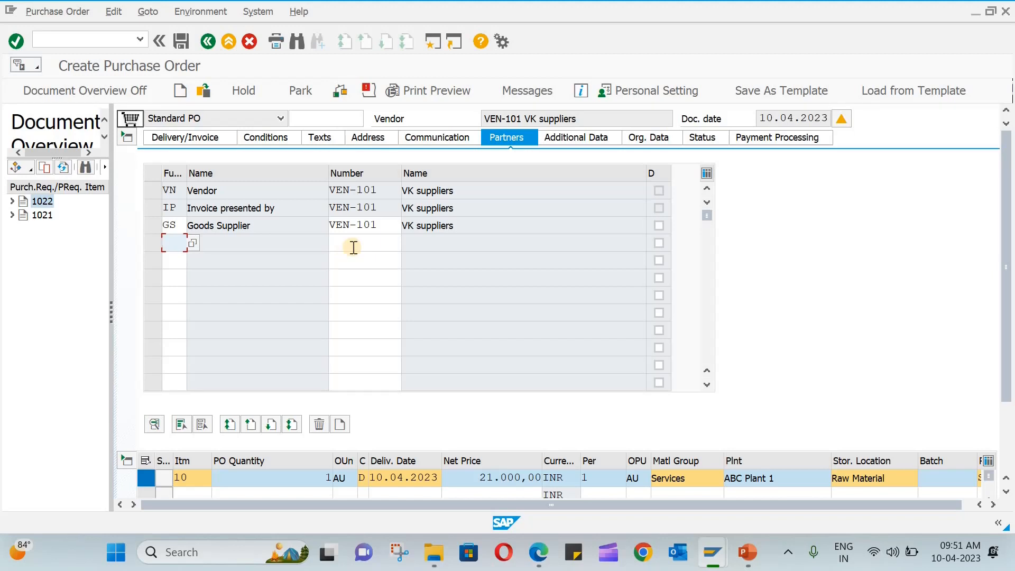
text(DP)
key(Return)
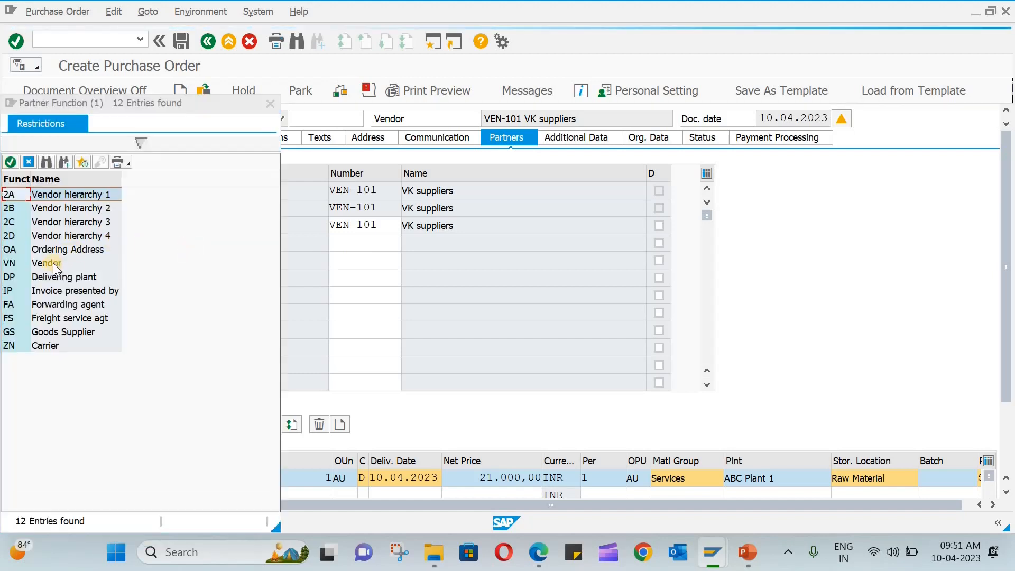
double_click(63, 280)
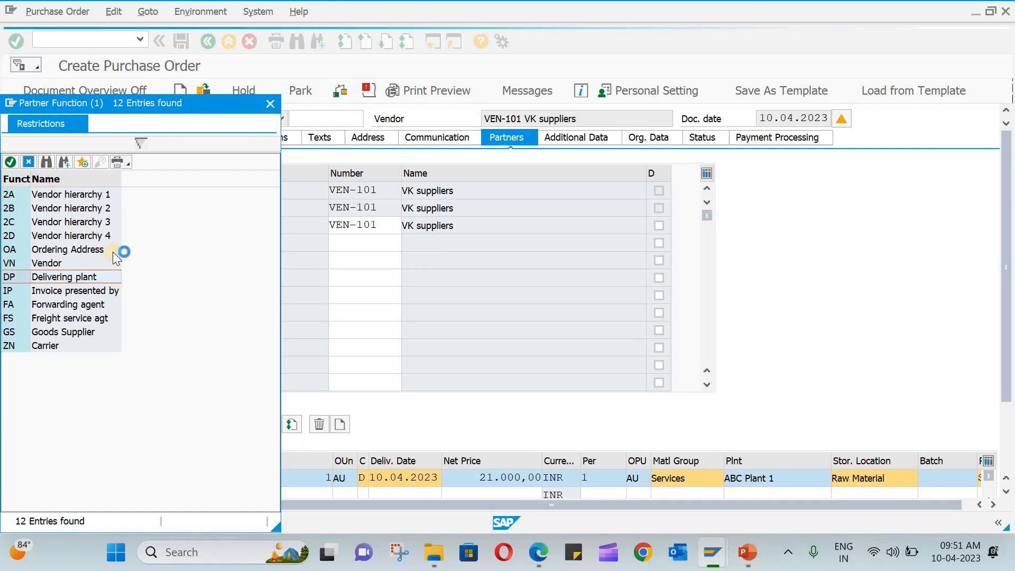
click(365, 244)
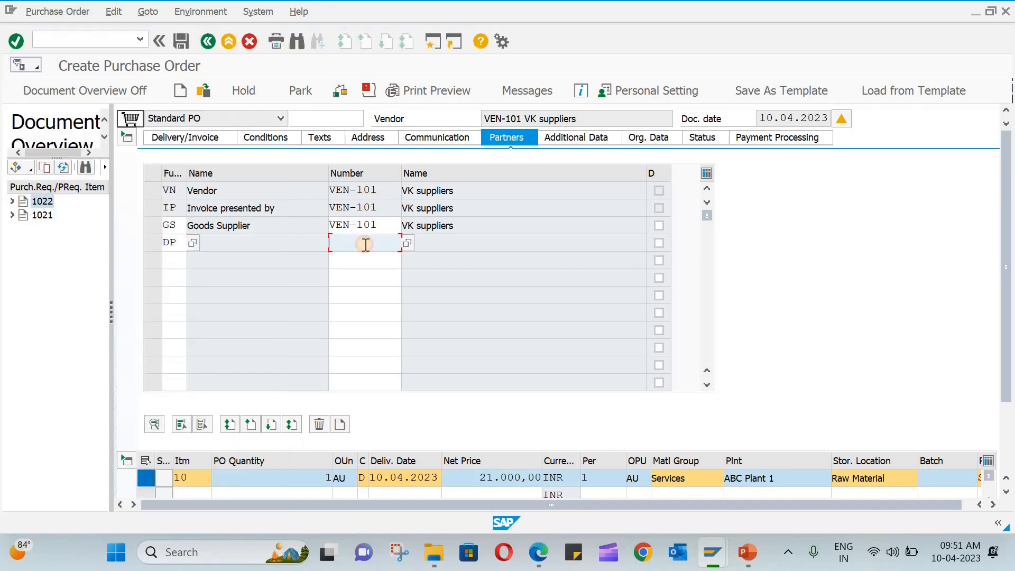
text(VEN-)
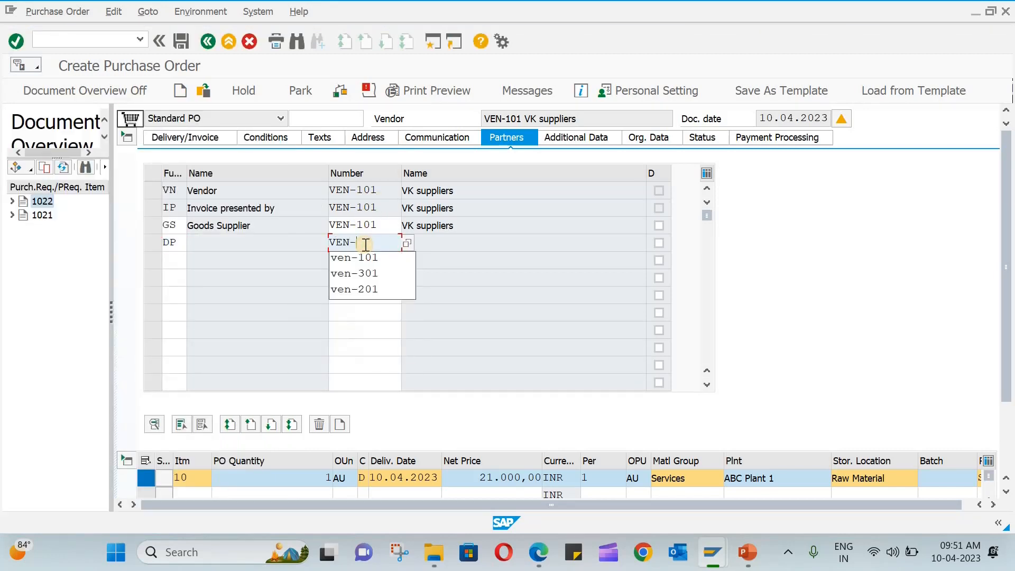
text(101)
key(Return)
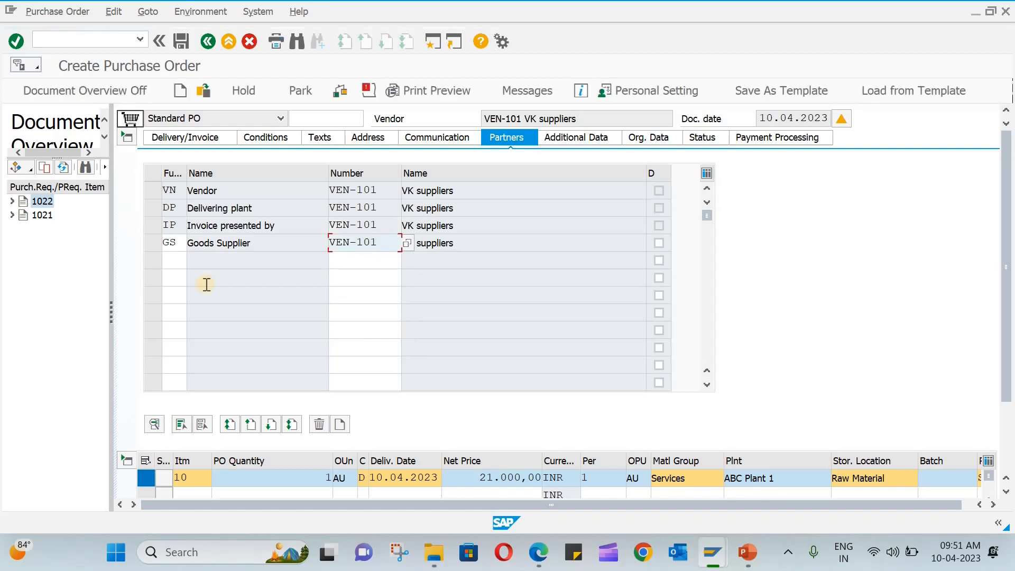
Add partner role FS (freight service agent) with VEN-101 and recheck the order.
click(179, 262)
text(FS)
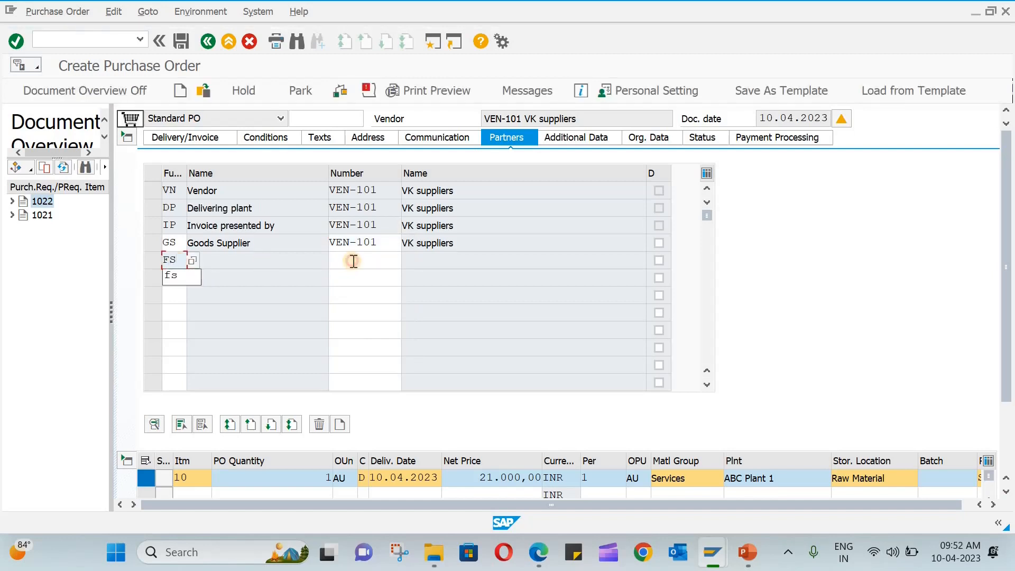
click(353, 261)
text(VEN-101)
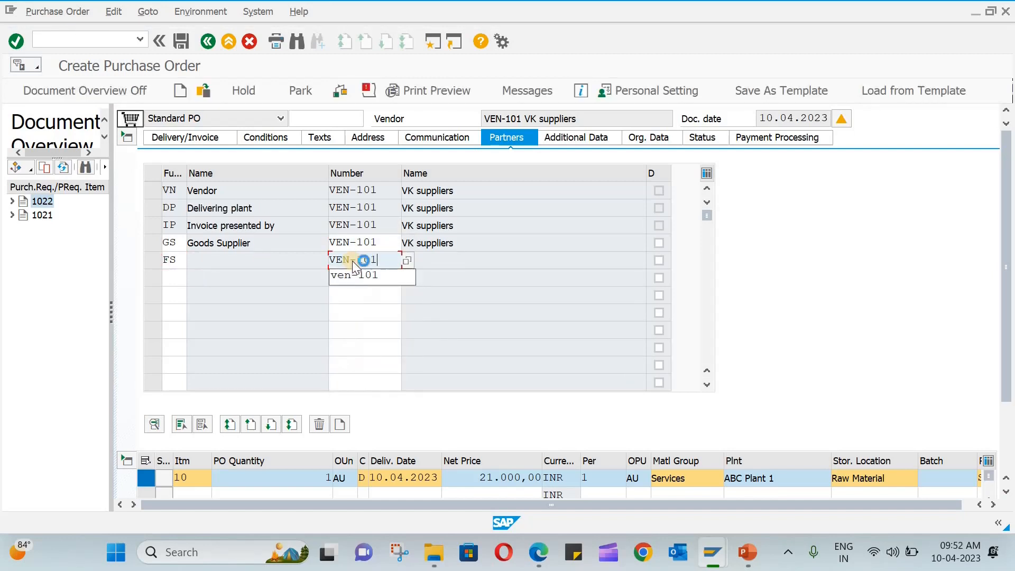
key(Return)
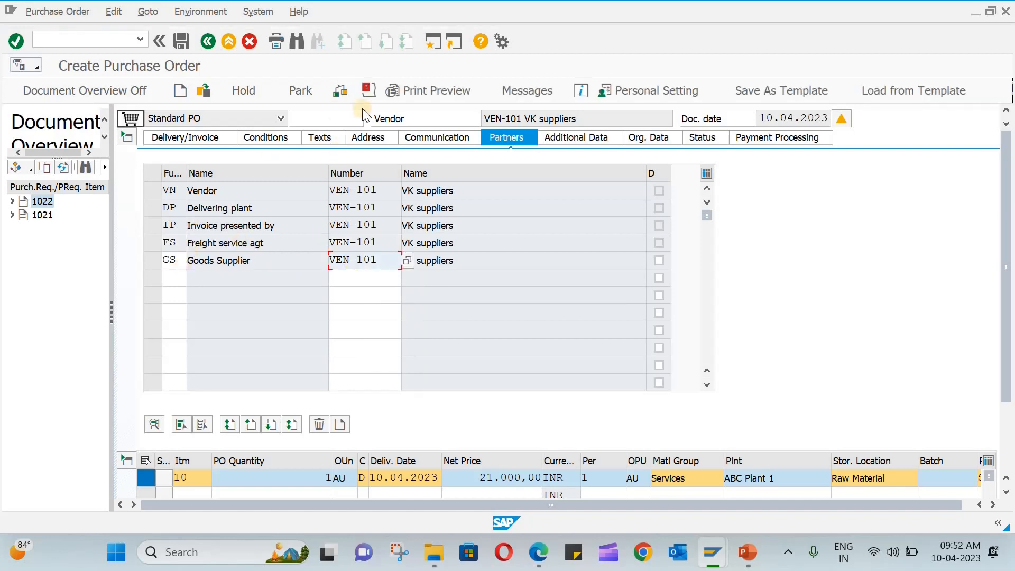
click(338, 91)
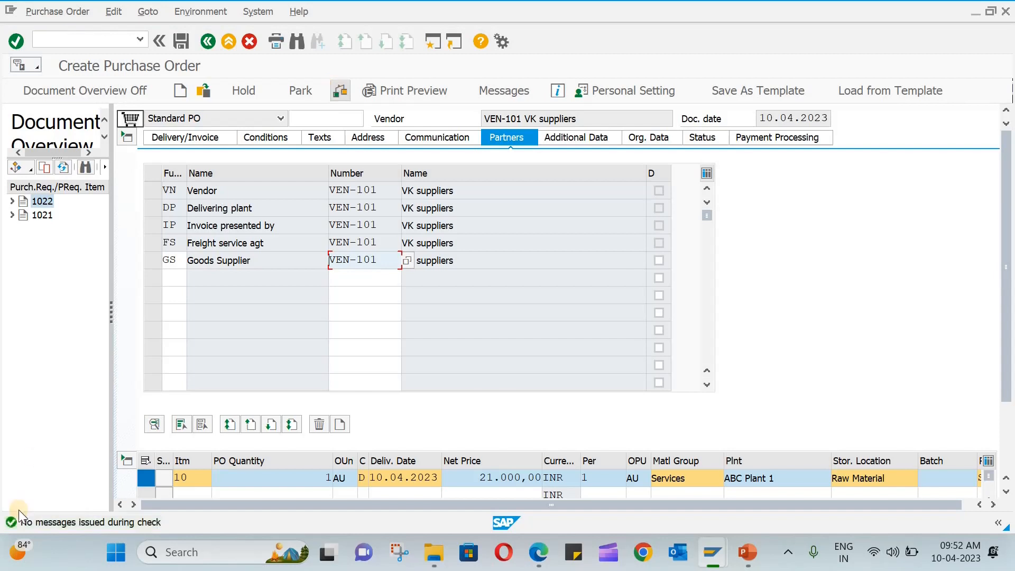
Save the service PO and select its new order number in the confirmation details.
click(180, 45)
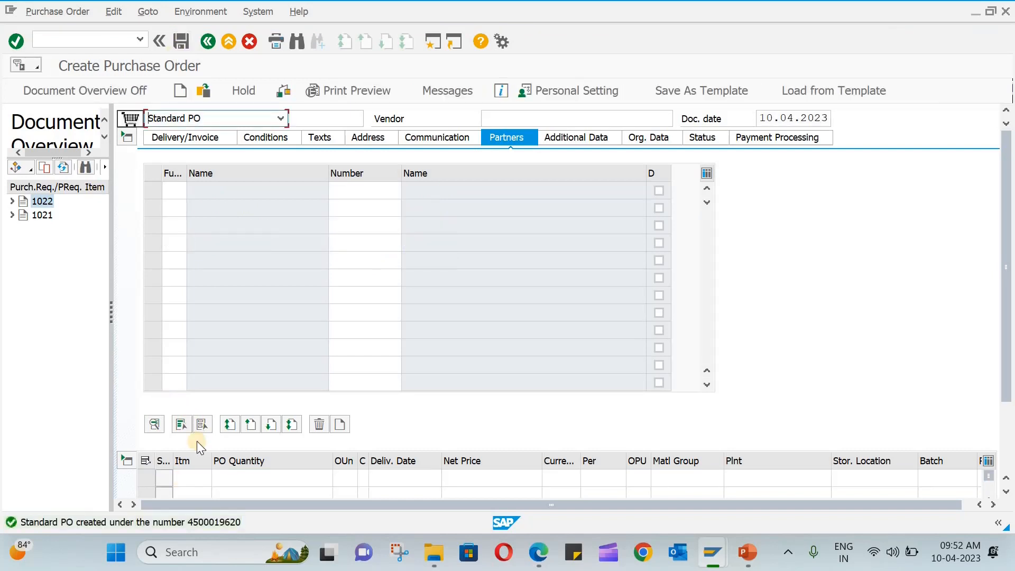
double_click(211, 530)
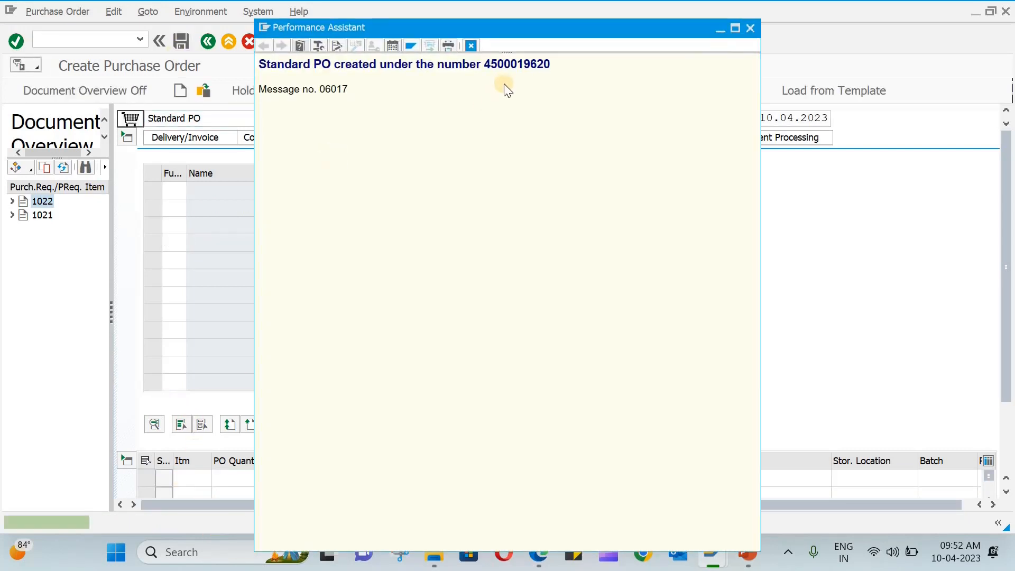
double_click(516, 64)
key(ctrl+c)
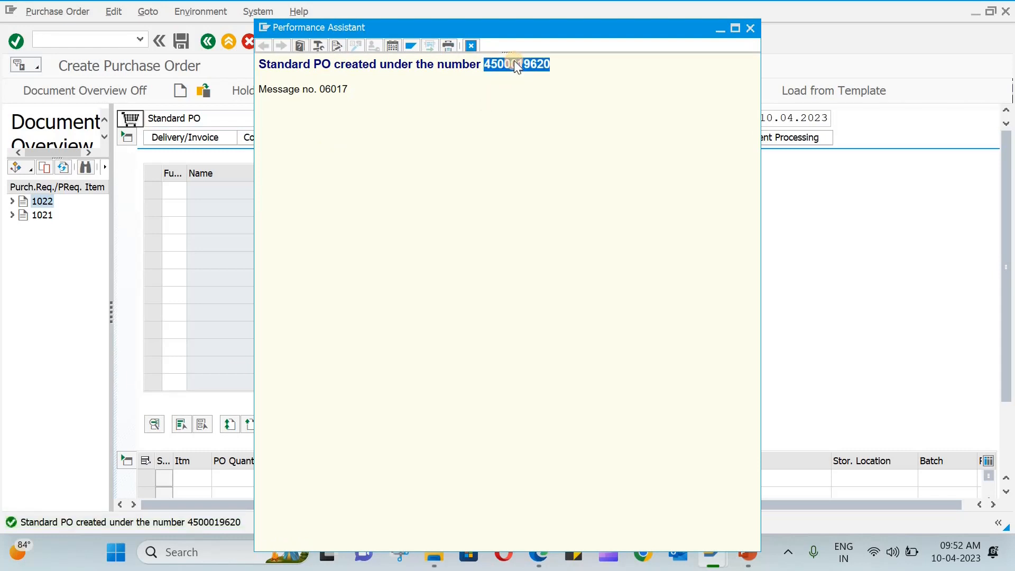
click(752, 31)
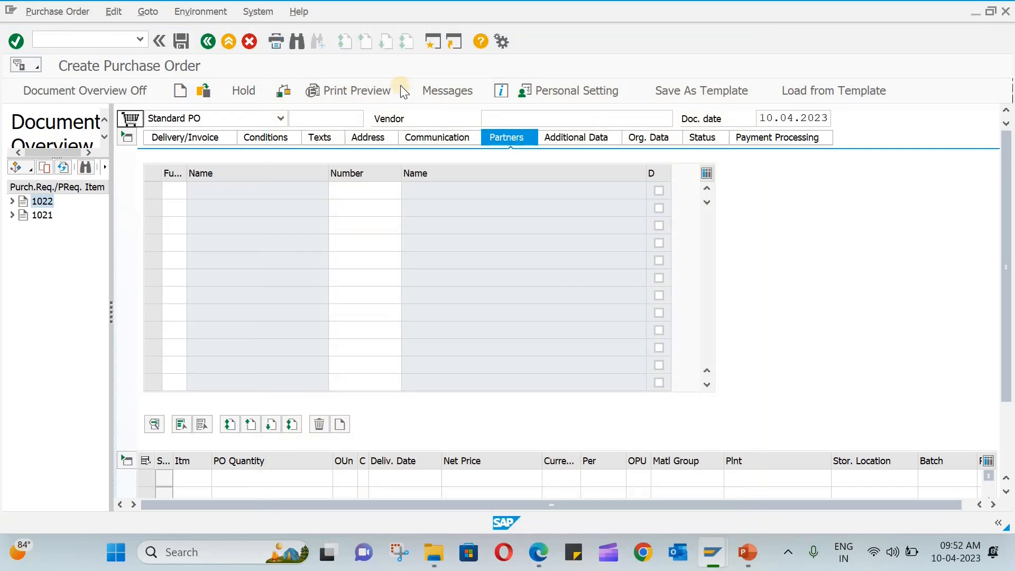
Return to Easy Access with /N and launch ML81N under Materials Management > Service Entry Sheet.
click(108, 33)
text(/N)
key(Return)
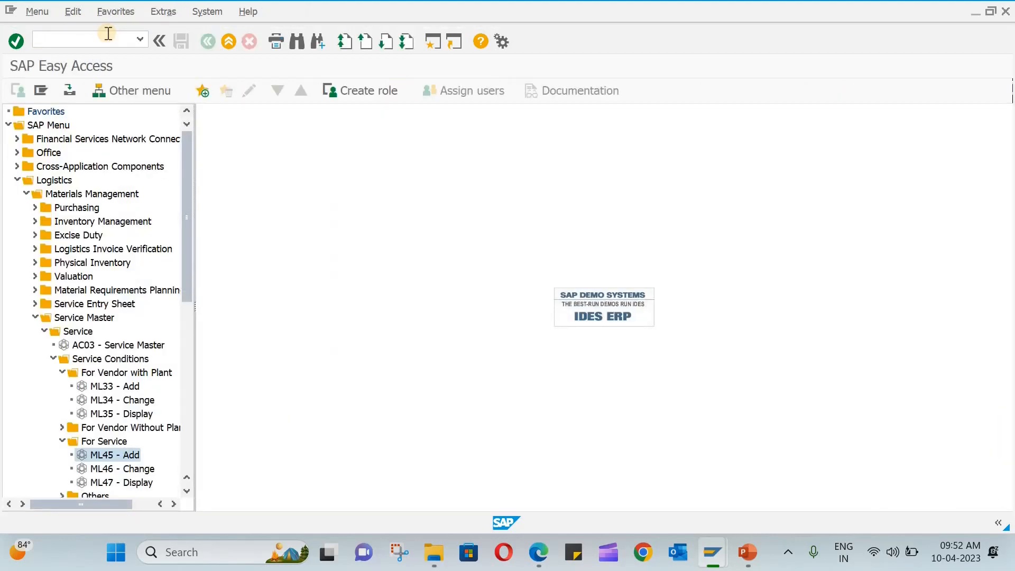
click(52, 360)
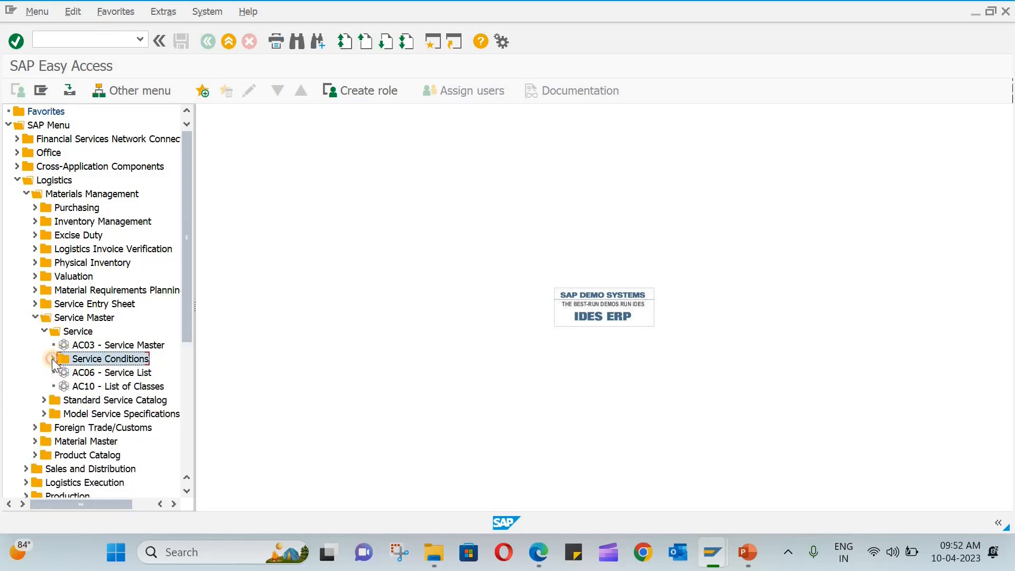
click(52, 358)
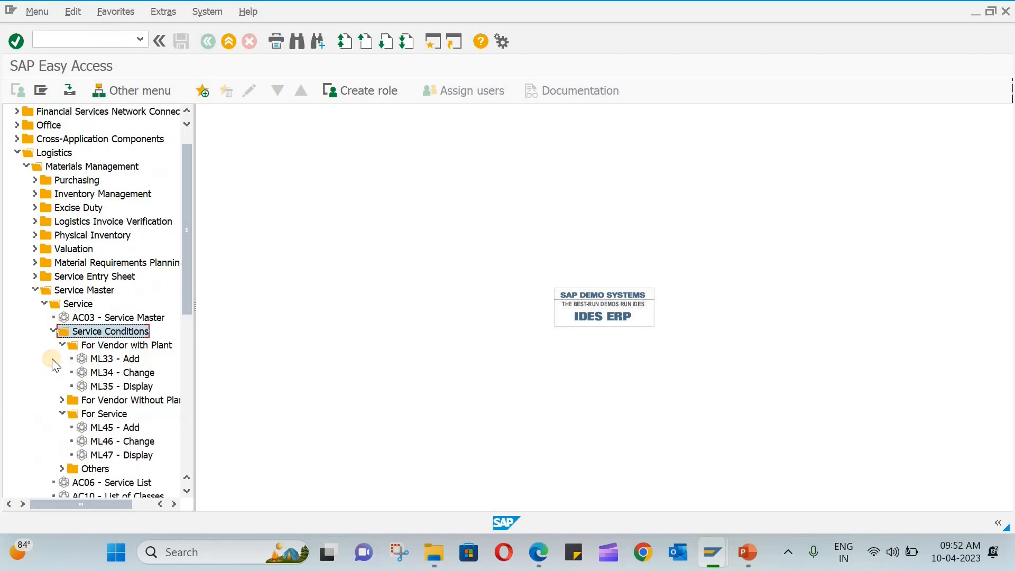
click(52, 332)
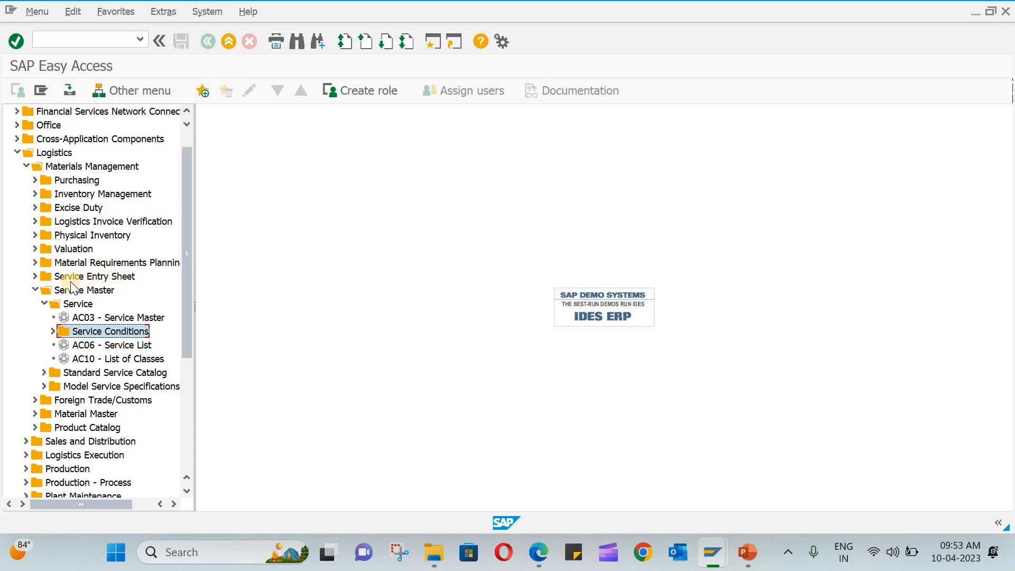
click(36, 289)
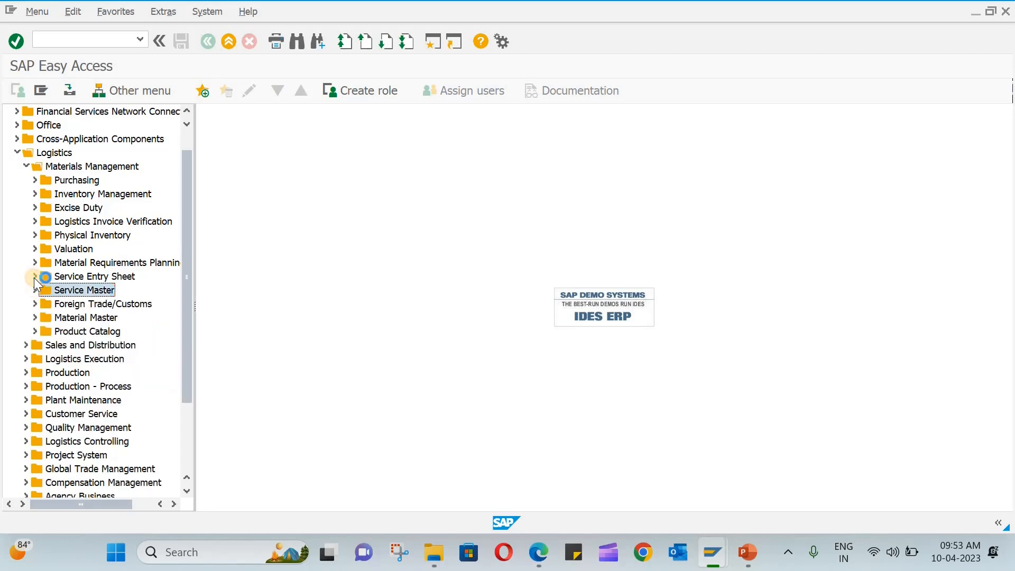
click(35, 276)
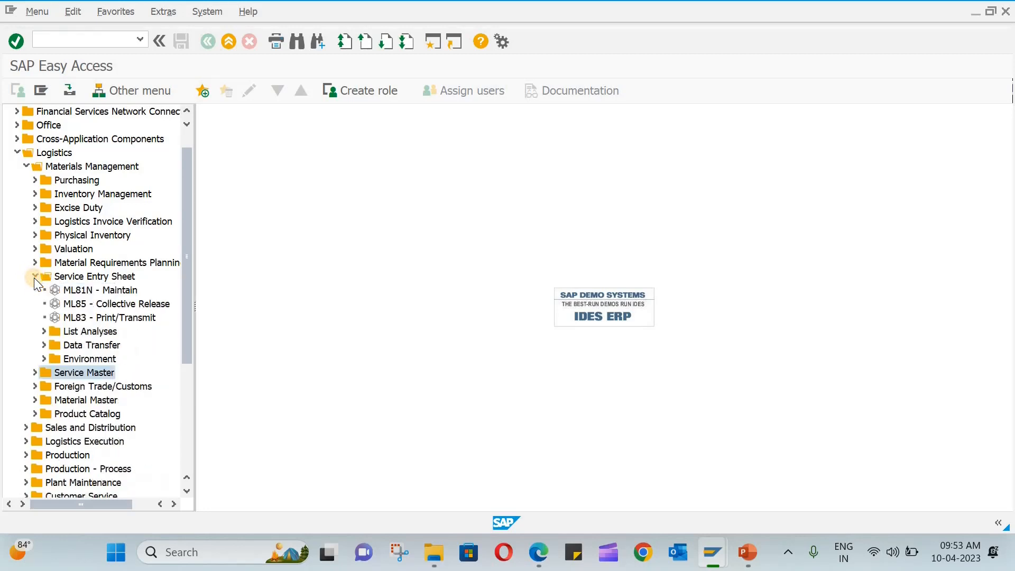
double_click(116, 290)
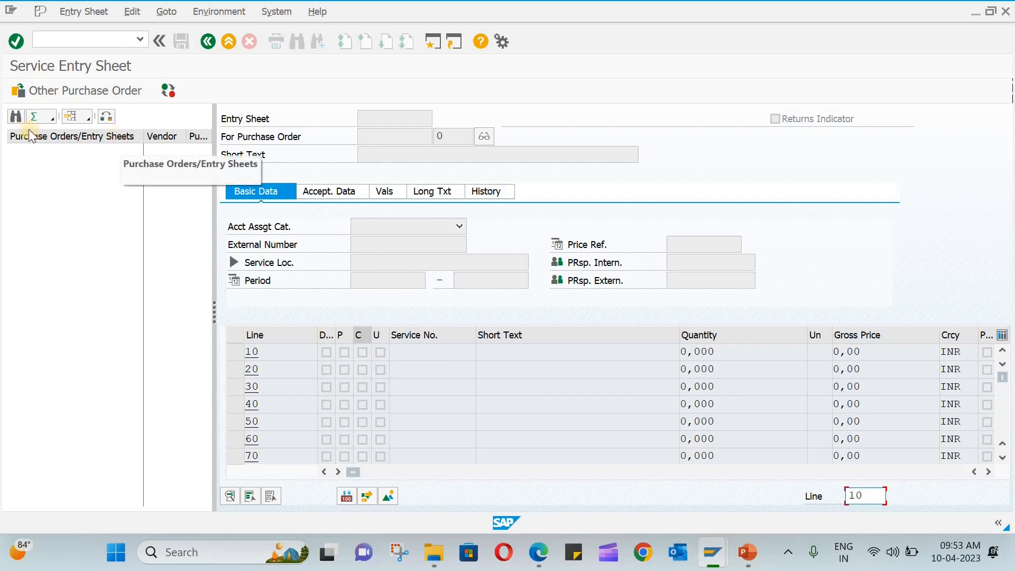
Load the new PO by its pasted number and create an entry sheet for item 10 Plumbing.
click(44, 86)
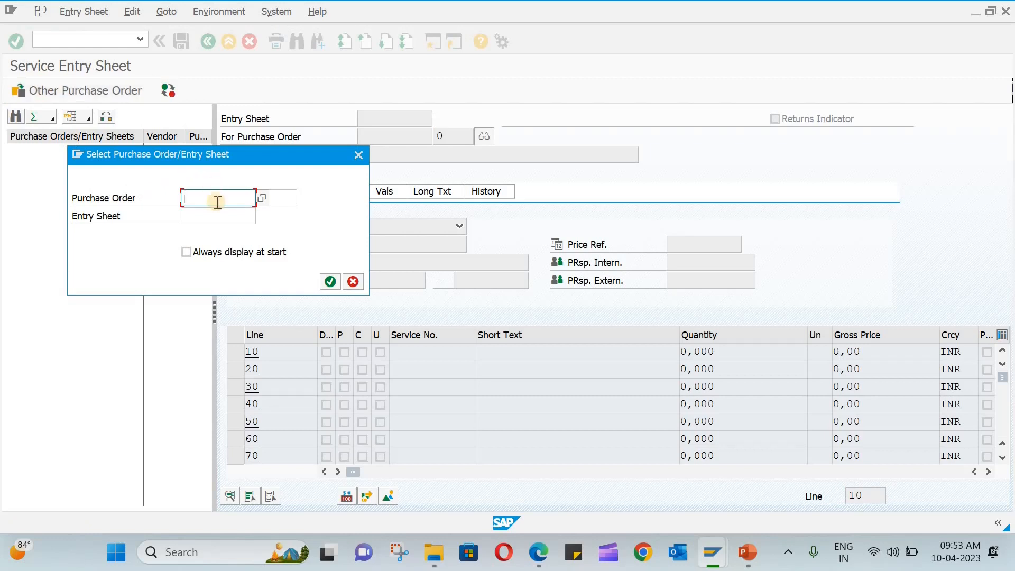
key(ctrl+v)
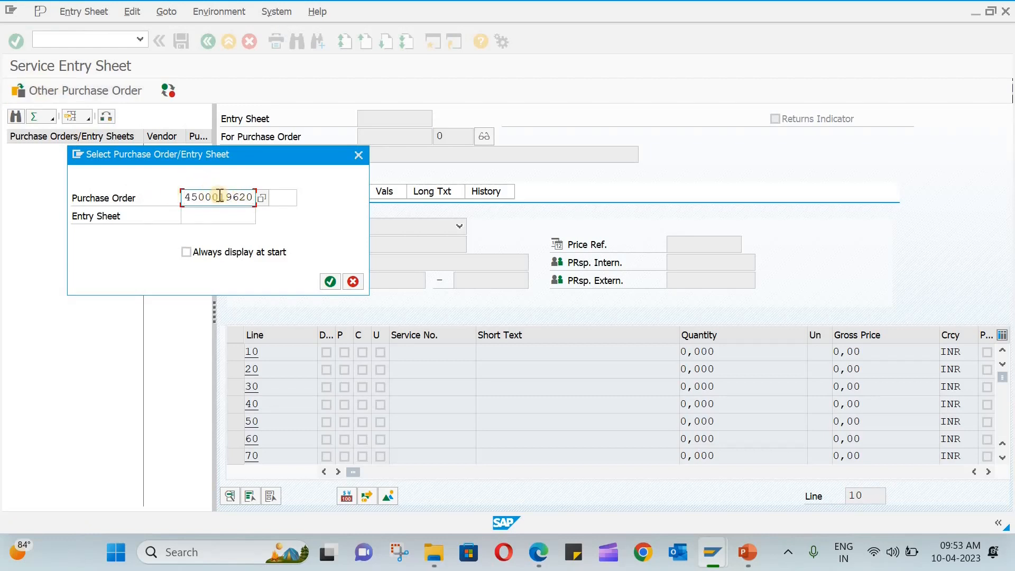
click(327, 281)
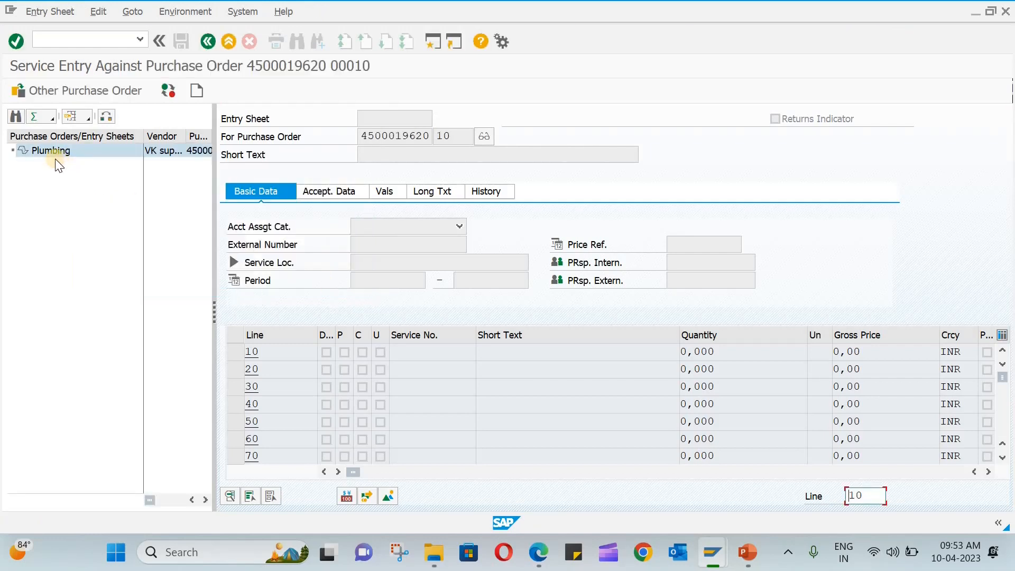
click(81, 149)
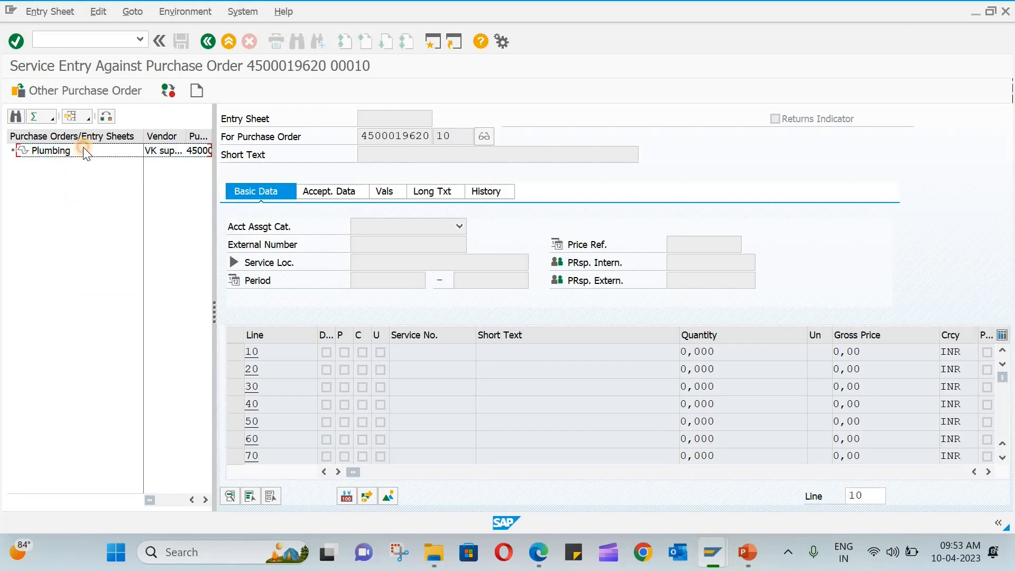
click(55, 147)
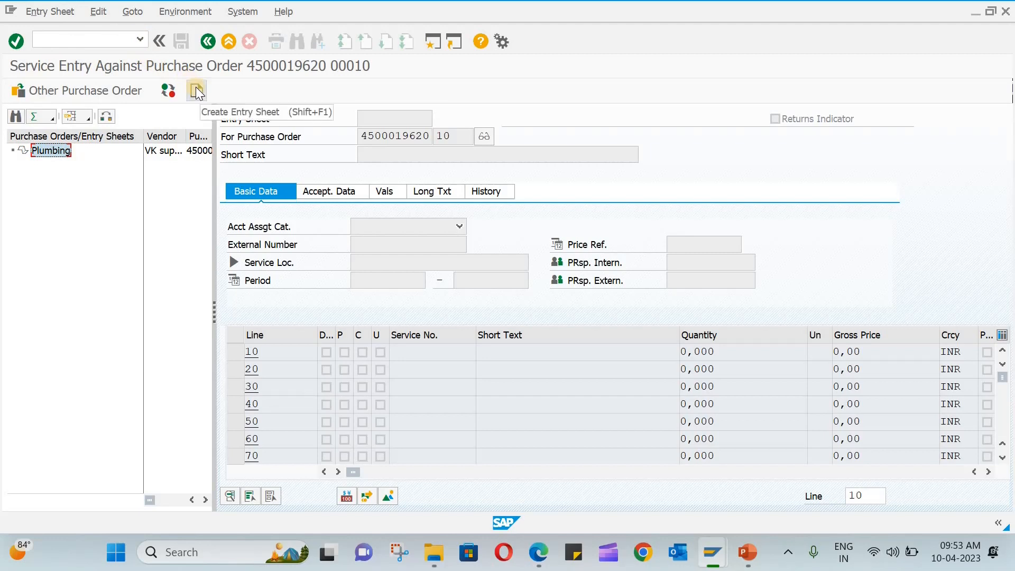
right_click(46, 149)
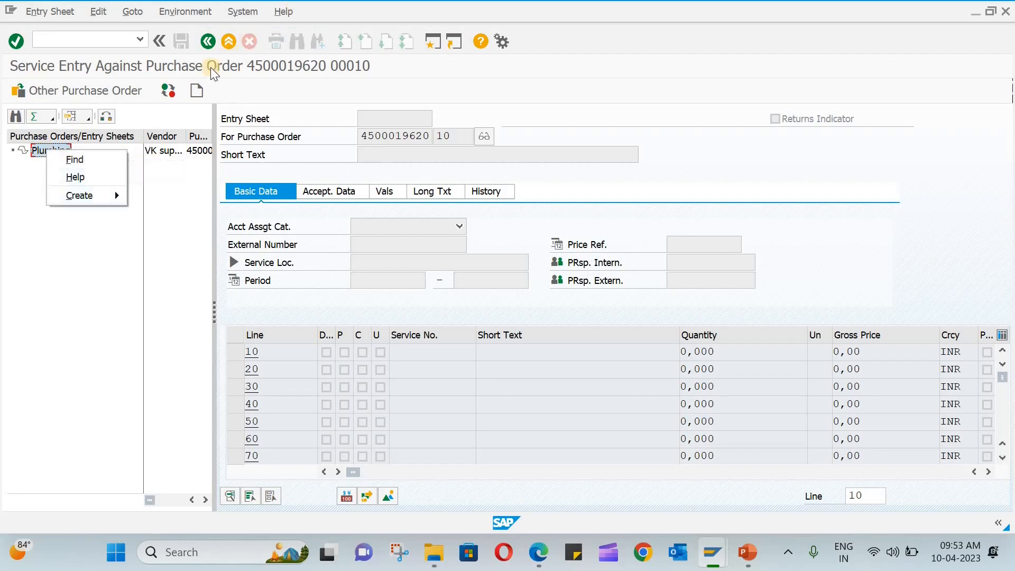
click(196, 91)
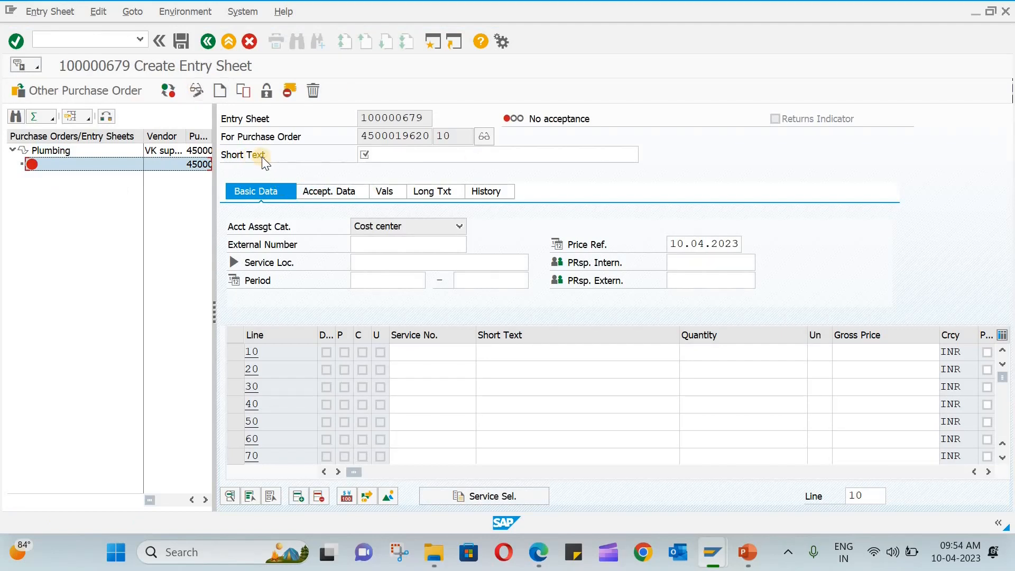
Enter short text 'Main Bulding plumbing' and bring up Service Selection.
click(387, 155)
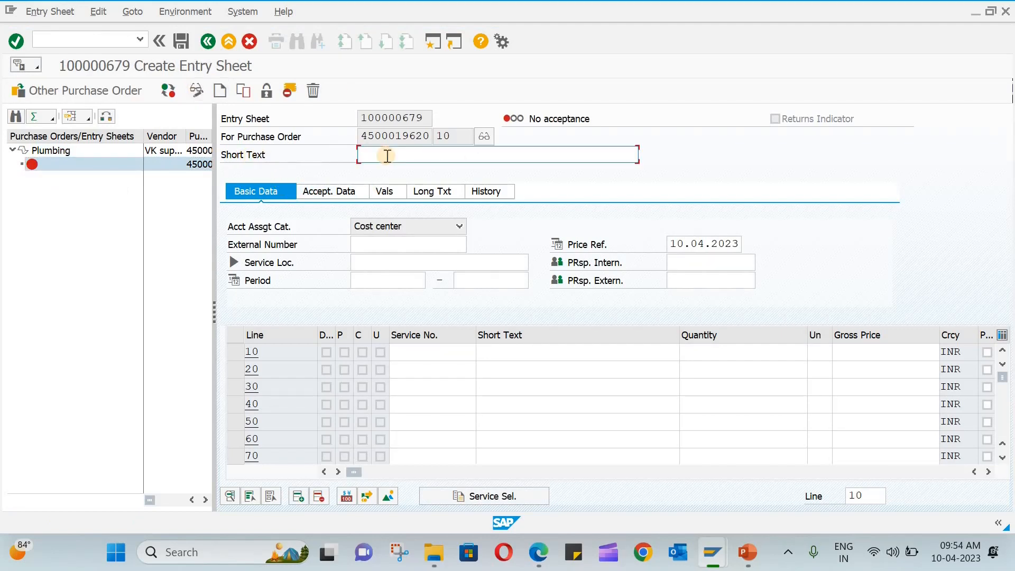
text(Main Bulding plumbing)
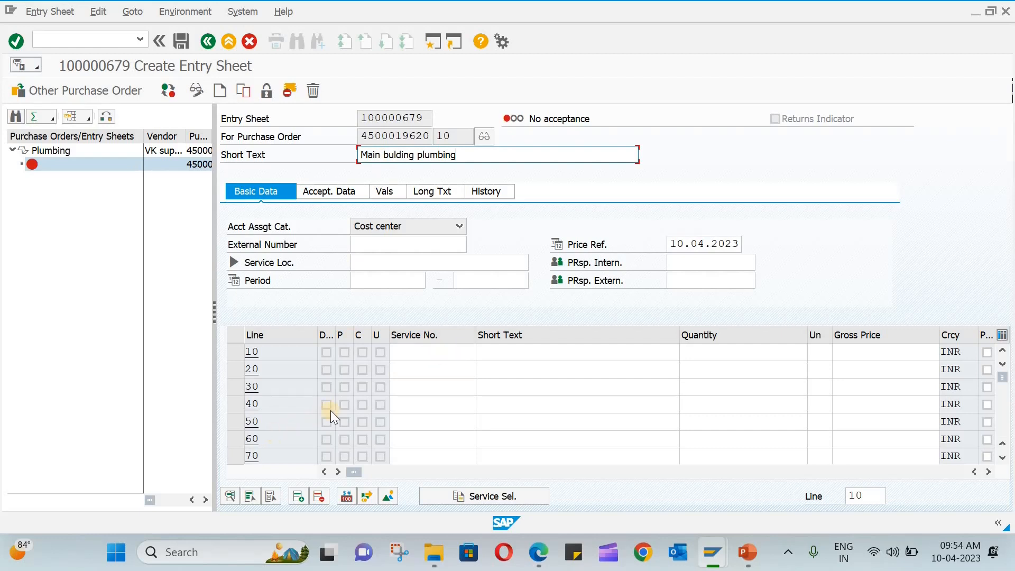
click(457, 497)
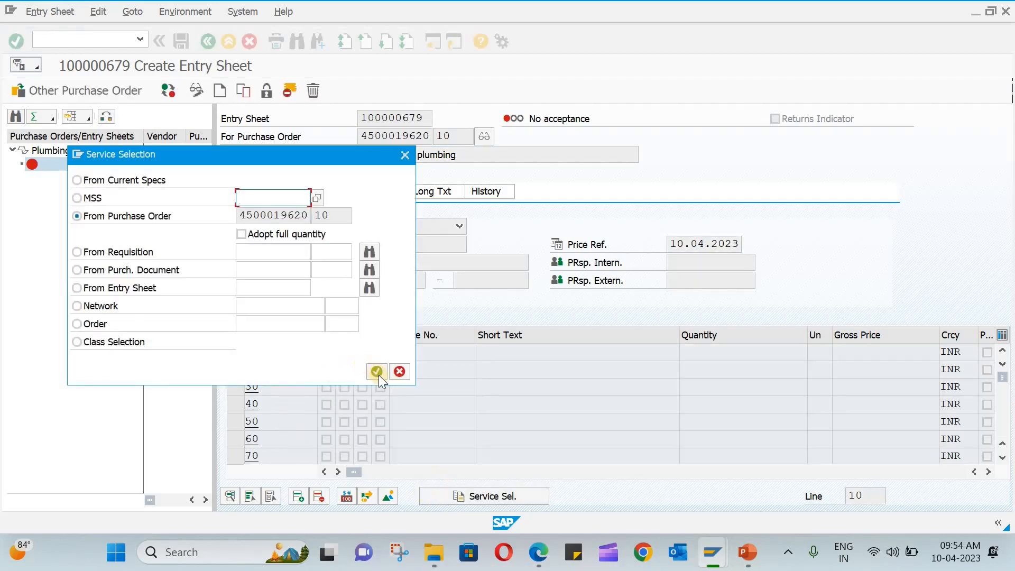
Adopt service line 10, PLUM-101 Basic Plumbing work, from the purchase order.
click(376, 371)
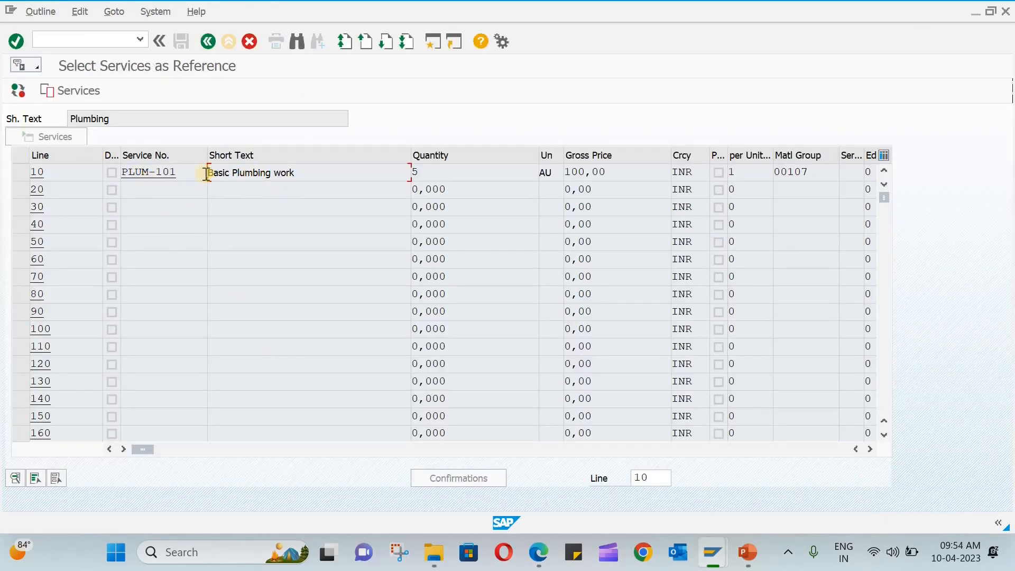
click(24, 169)
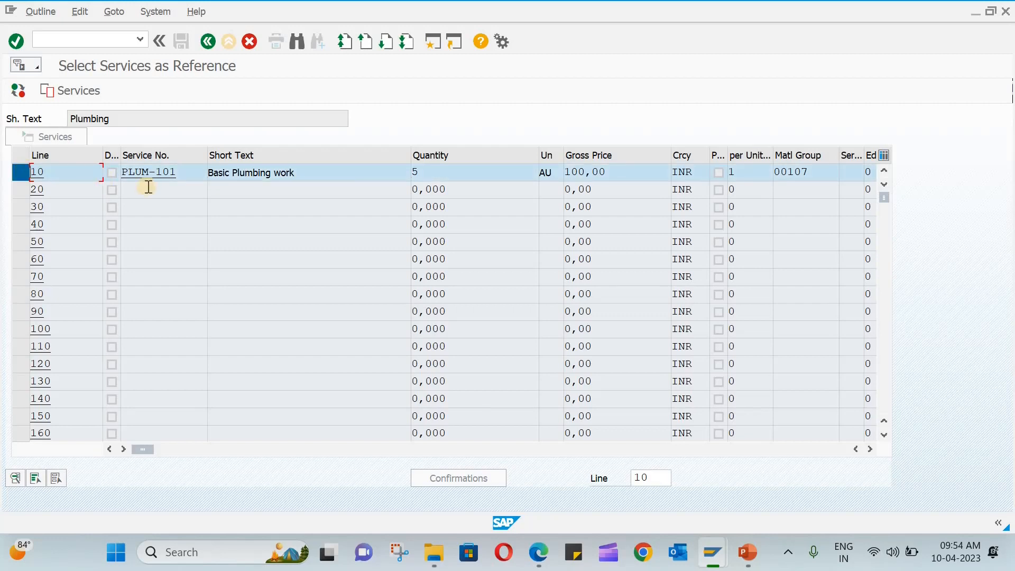
click(52, 95)
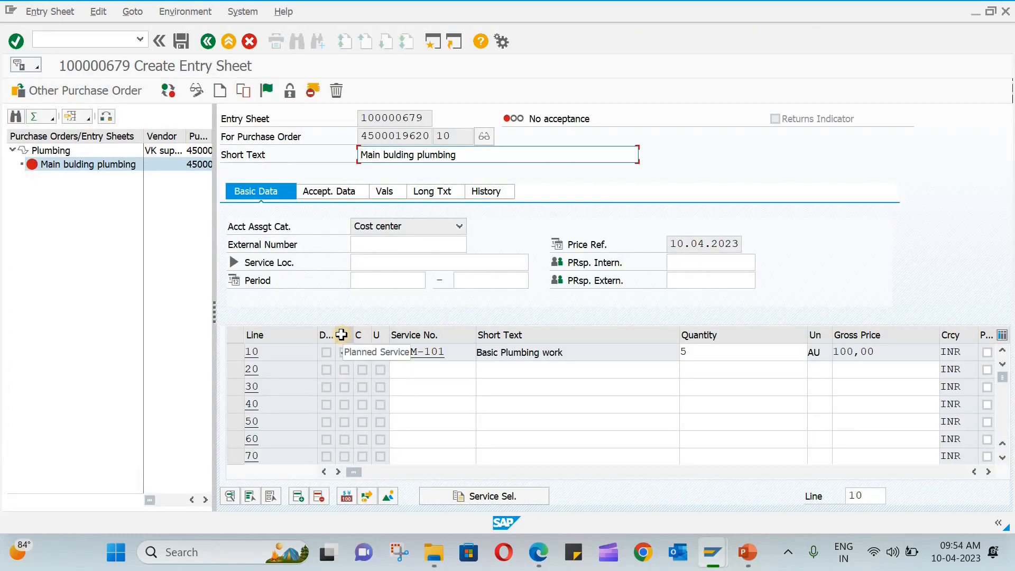
Add line 20 with service PLUM-102 and quantity 10.
click(419, 372)
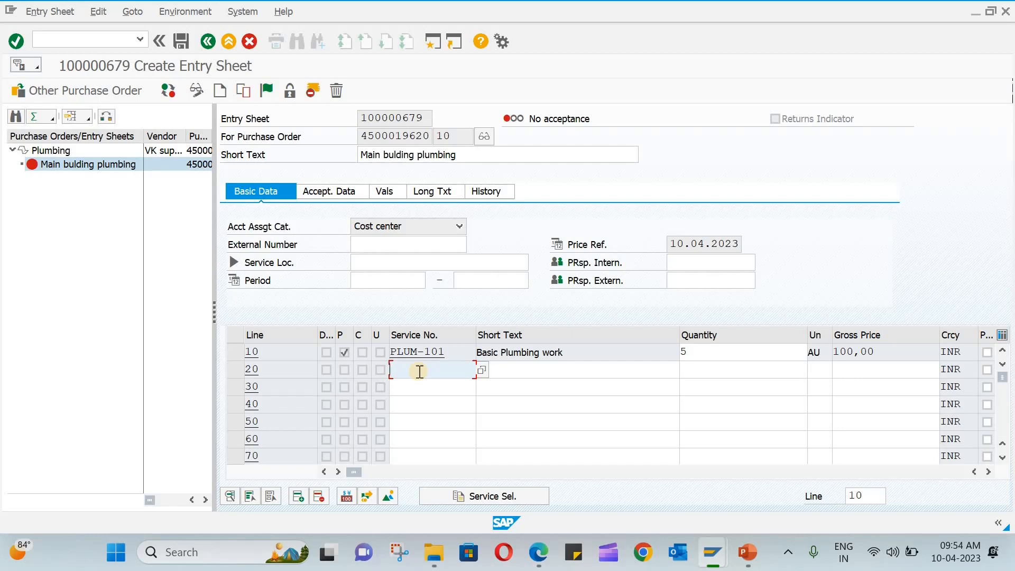
text(Plu)
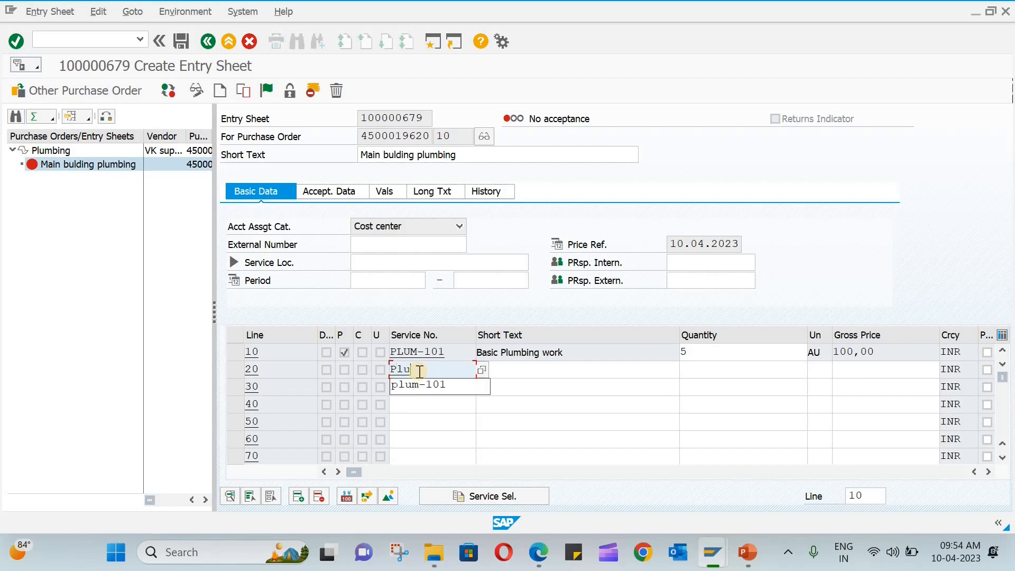
text(m-102)
key(Return)
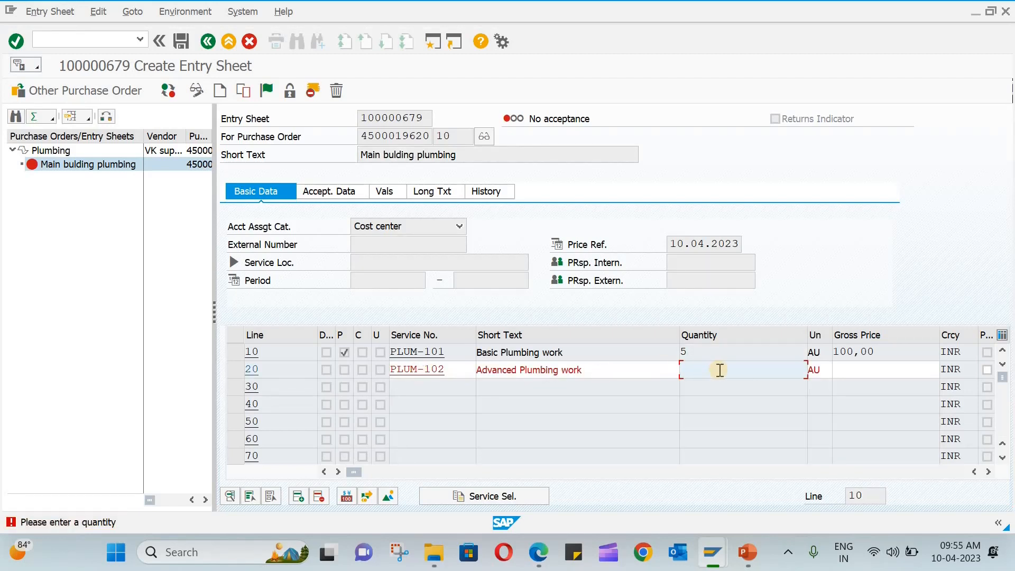
text(10)
key(Return)
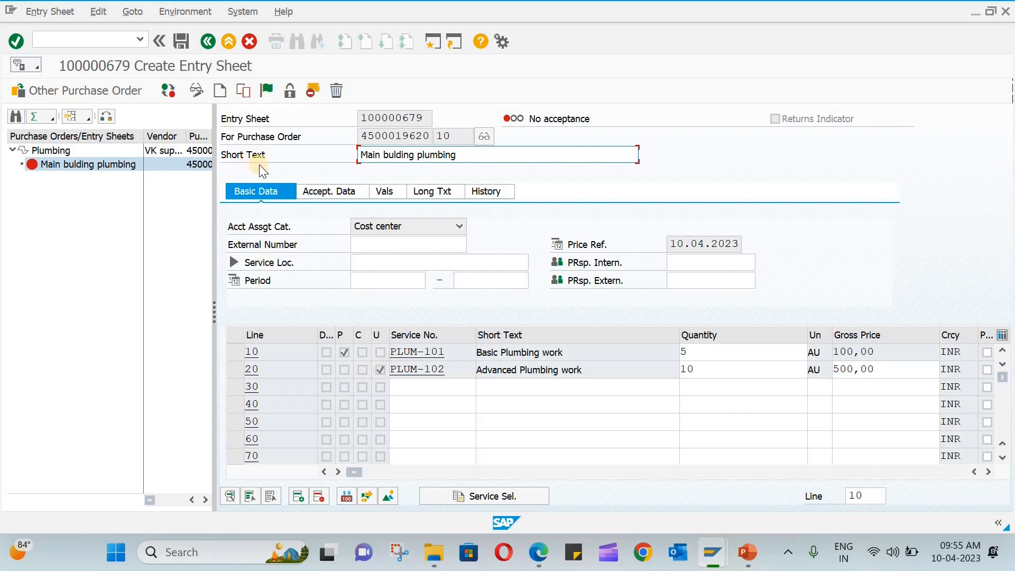
Review entry sheet 100000679's acceptance data, value totals, long text and history, then save it.
click(343, 188)
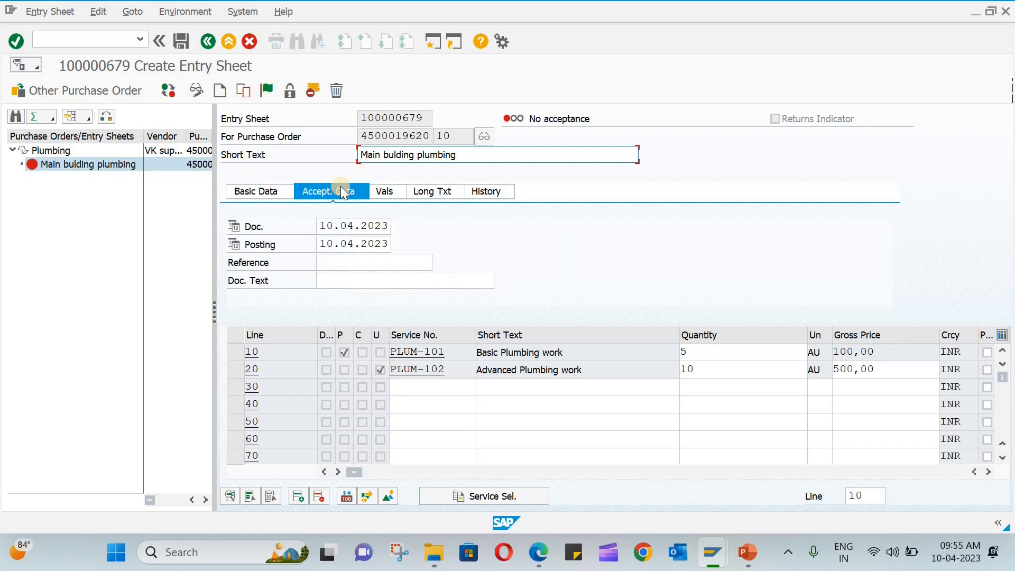
click(385, 188)
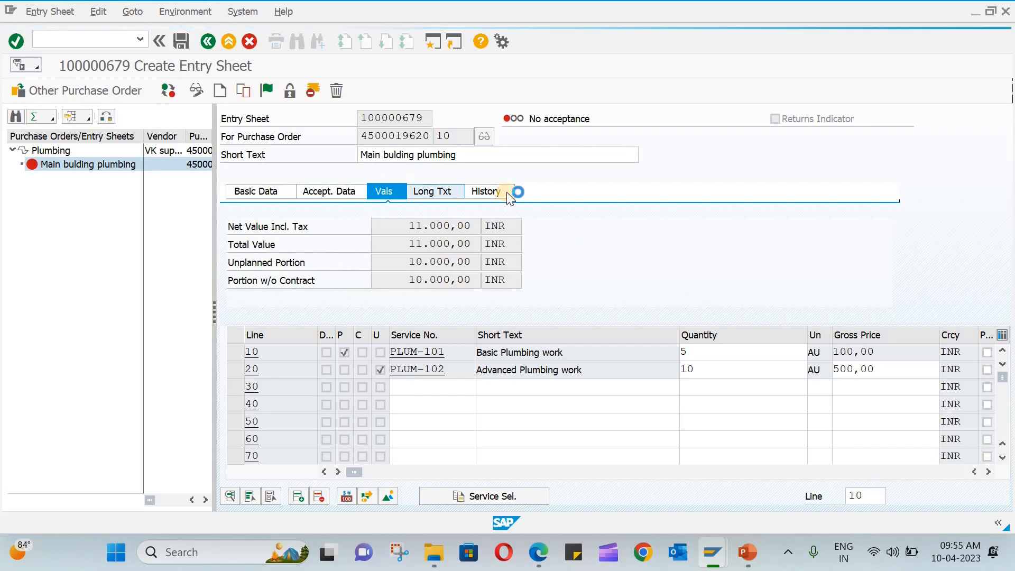
click(413, 191)
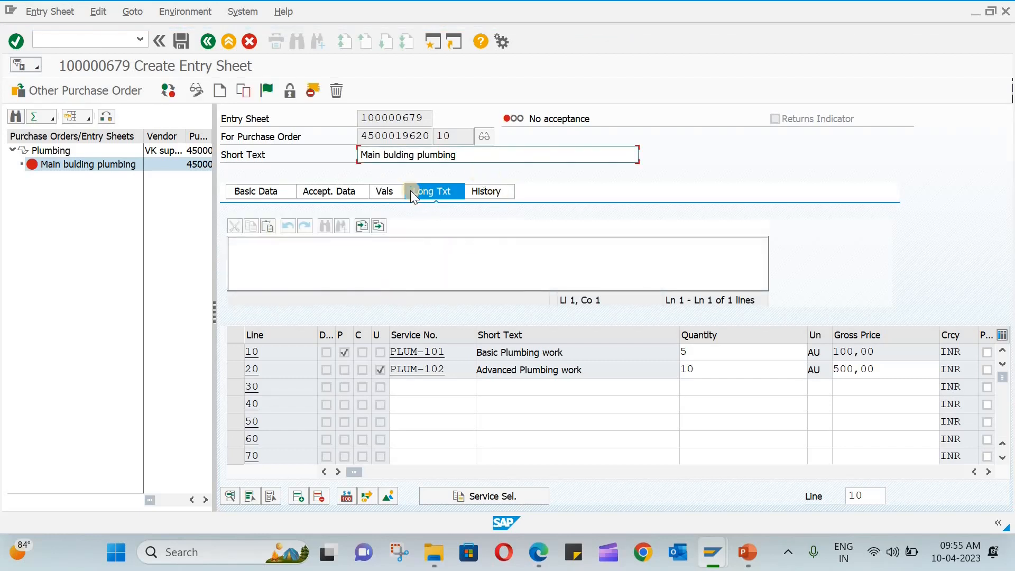
click(390, 189)
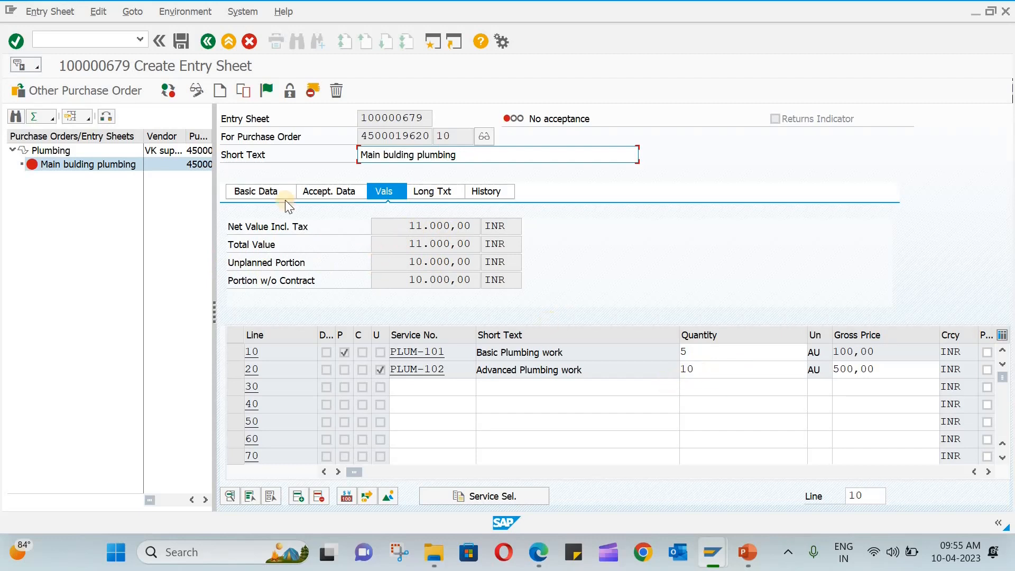
click(472, 190)
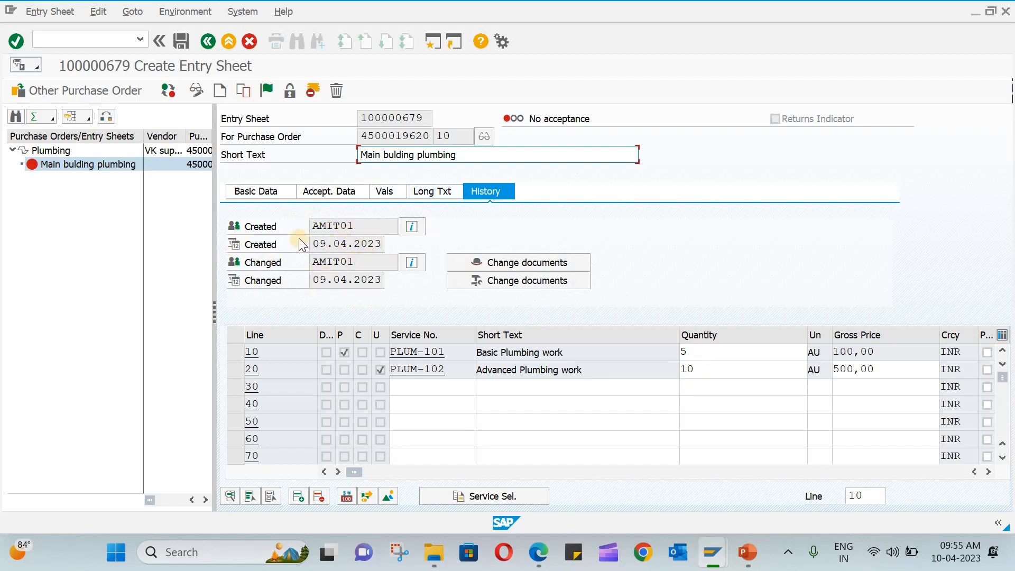
click(181, 46)
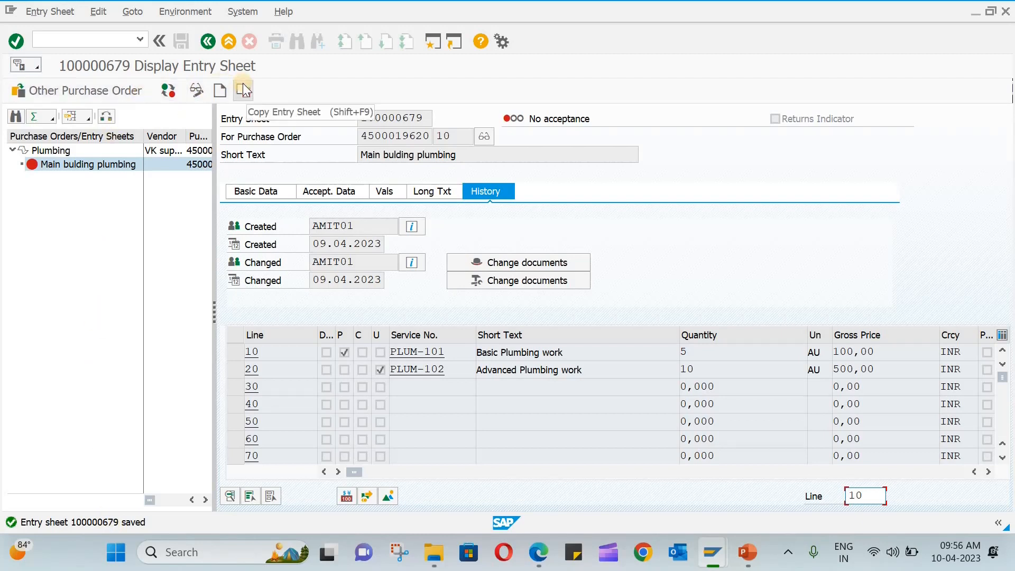
Reopen saved entry sheet 100000679 and switch it to Change mode.
click(207, 43)
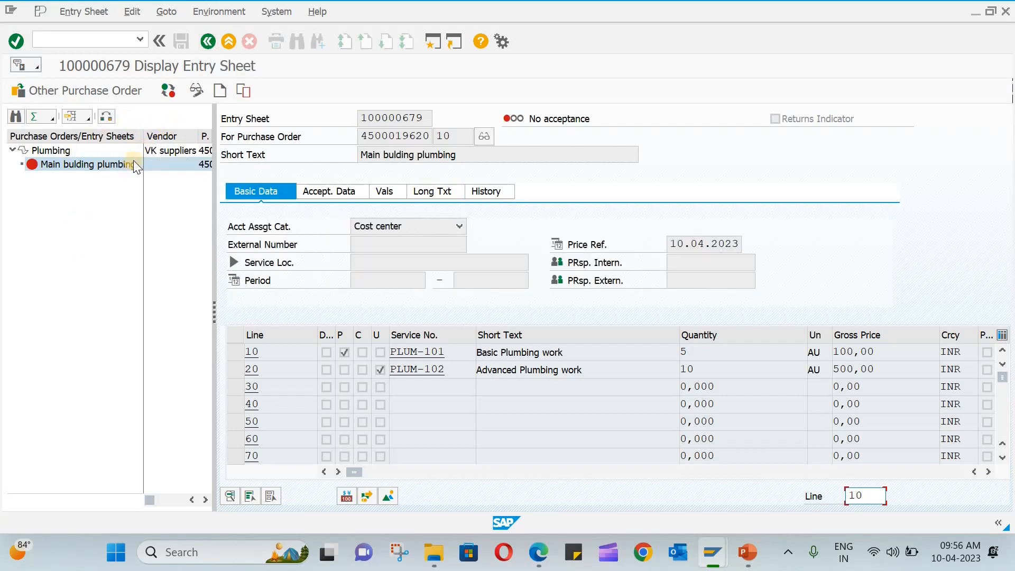
click(196, 92)
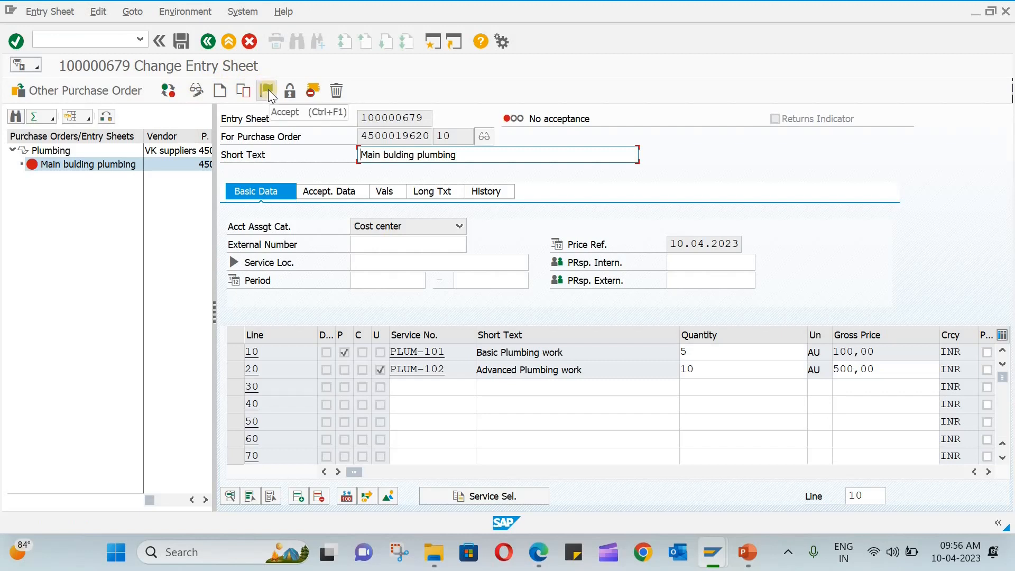
Accept entry sheet 100000679, save it, and select its number.
click(268, 90)
click(181, 42)
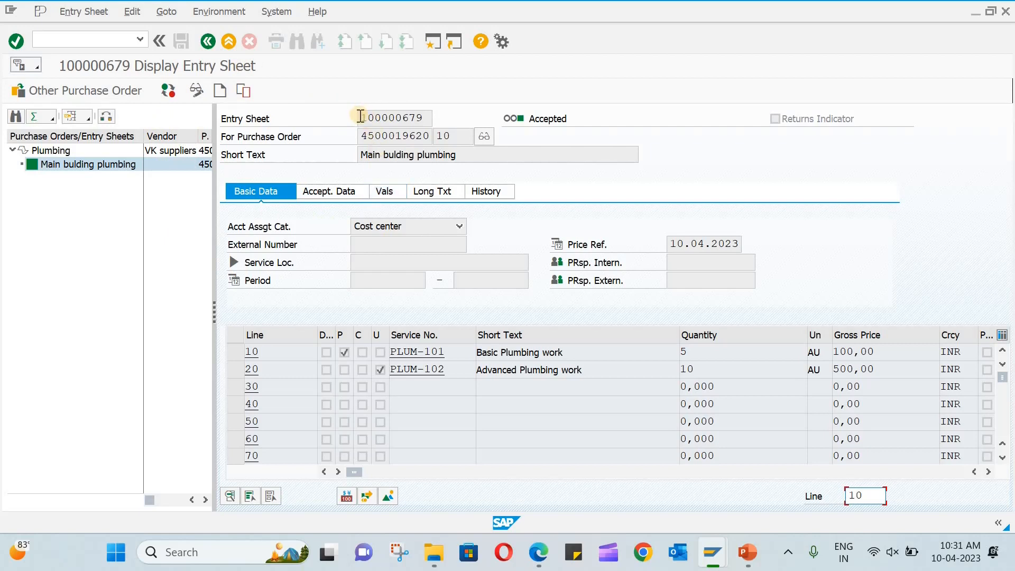
drag(370, 115, 438, 119)
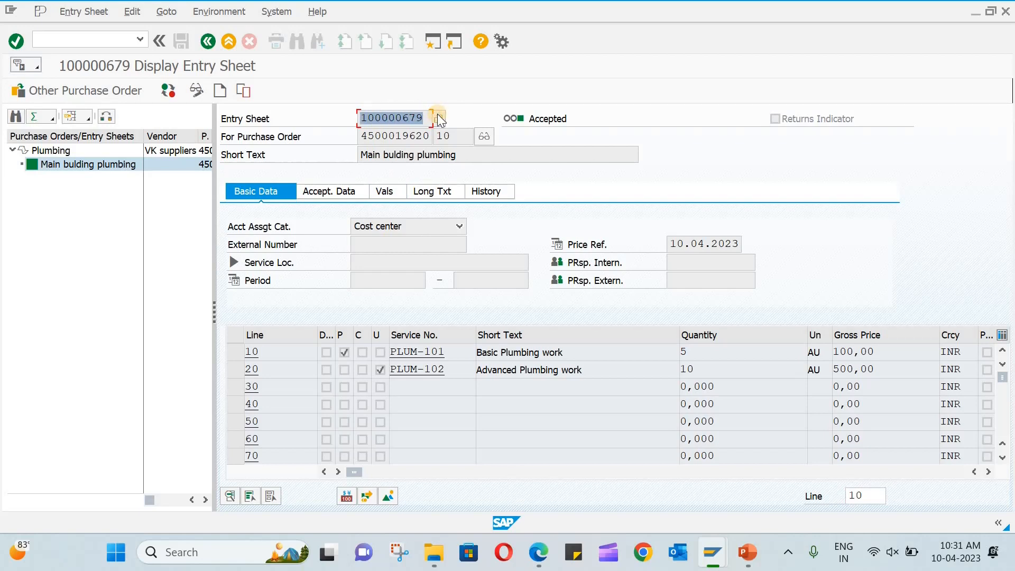
click(97, 44)
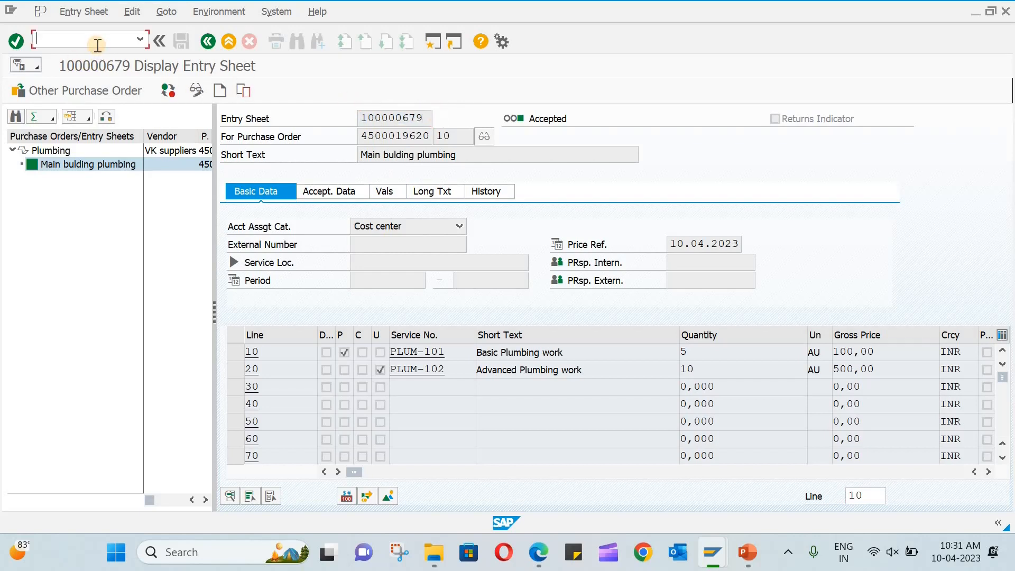
Start a MIRO invoice dated 10.04.2023 referencing a Service Entry Sheet.
text(/nmiro)
key(Return)
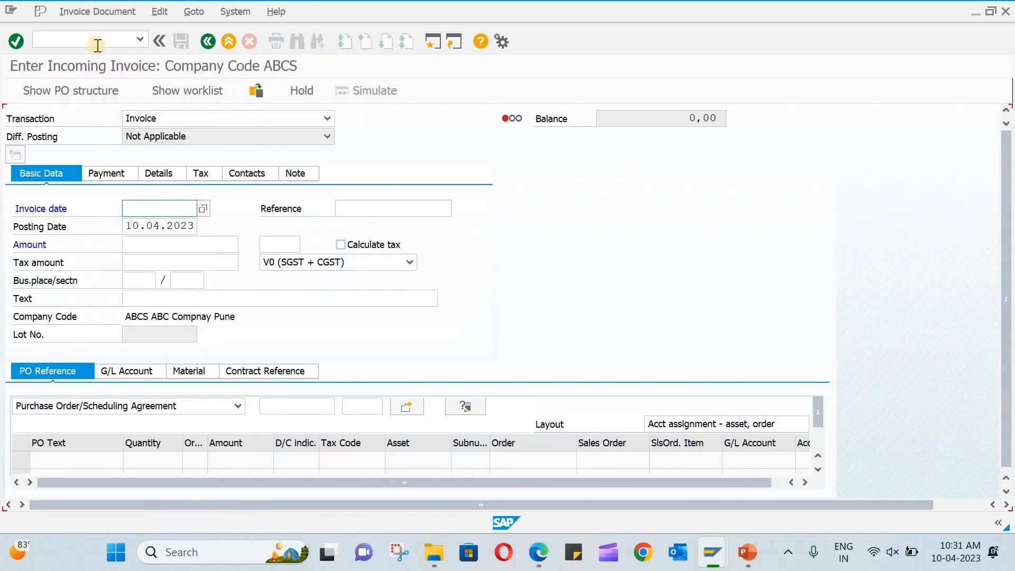
click(117, 207)
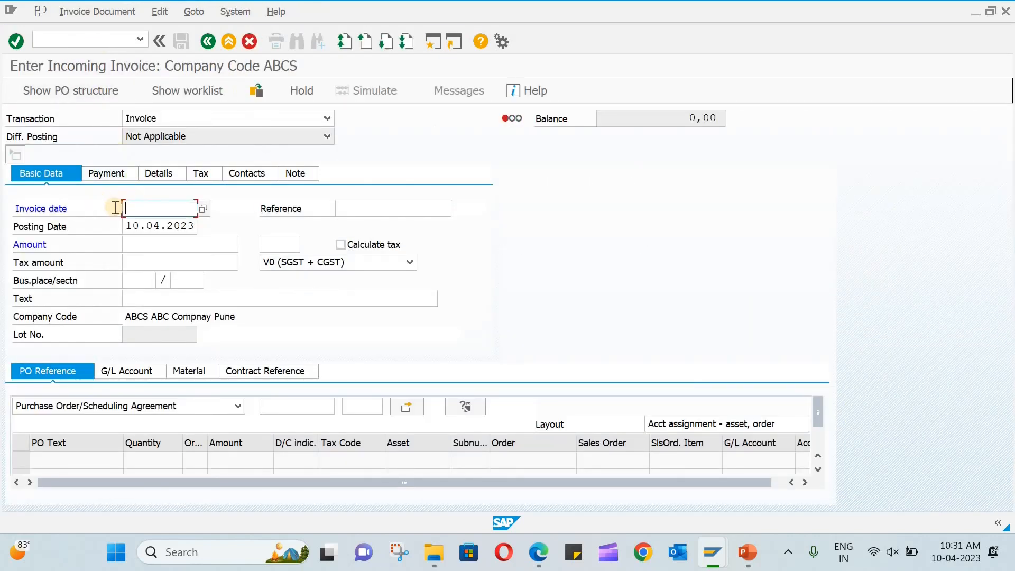
click(202, 209)
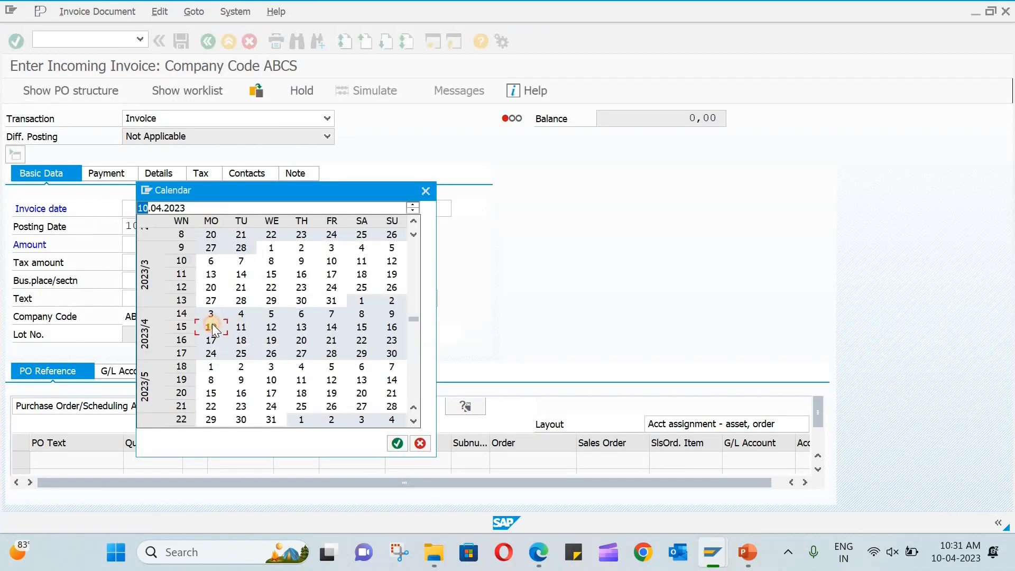
double_click(212, 325)
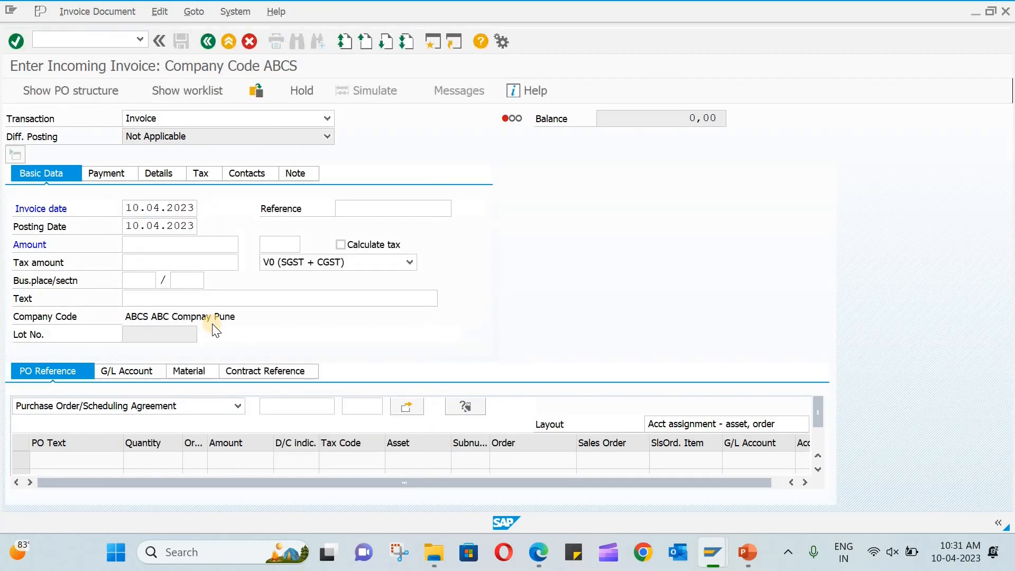
click(122, 407)
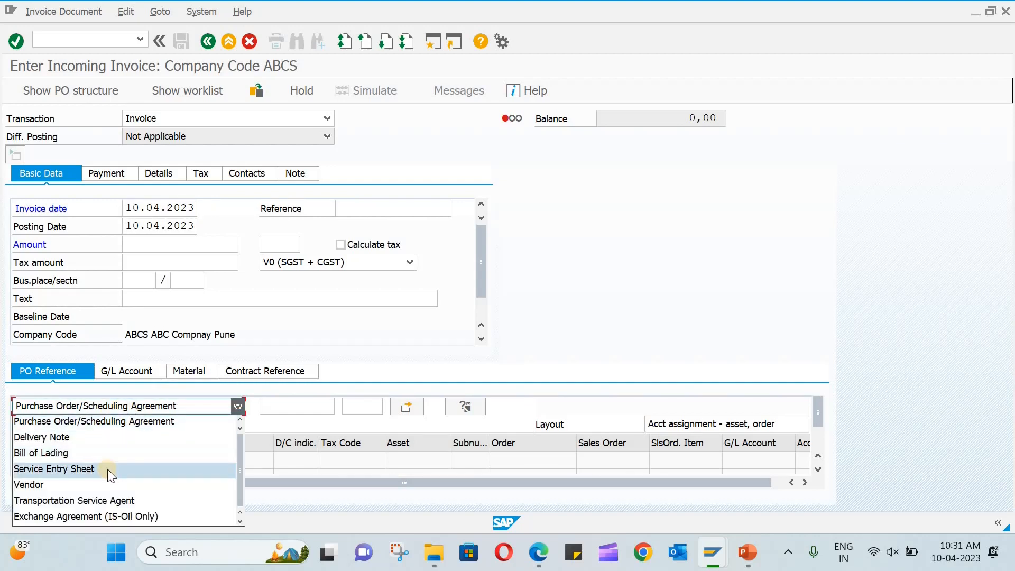
click(107, 469)
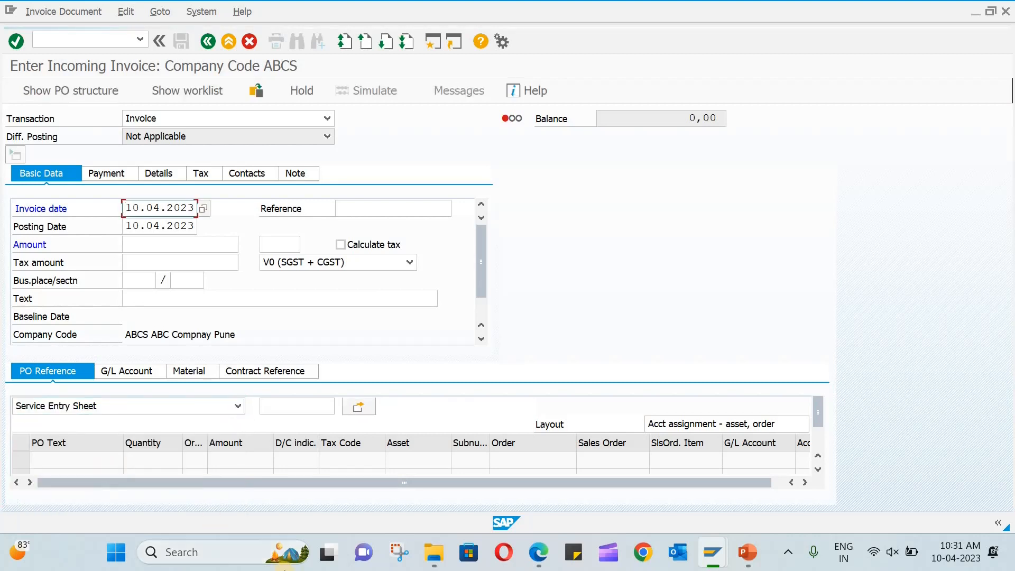
Load entry sheet 100000679 into the invoice.
click(274, 407)
text(100000679)
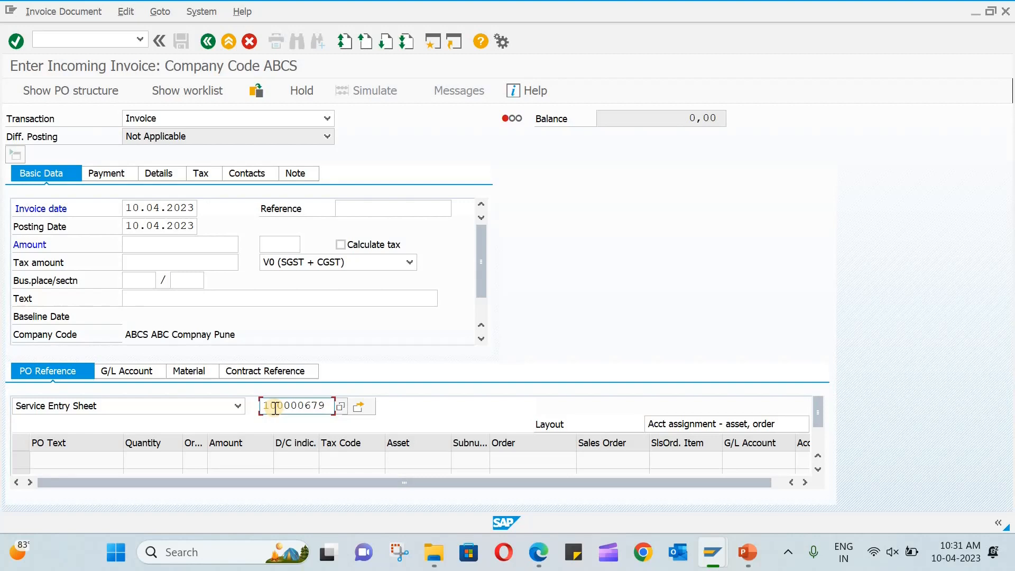
key(Return)
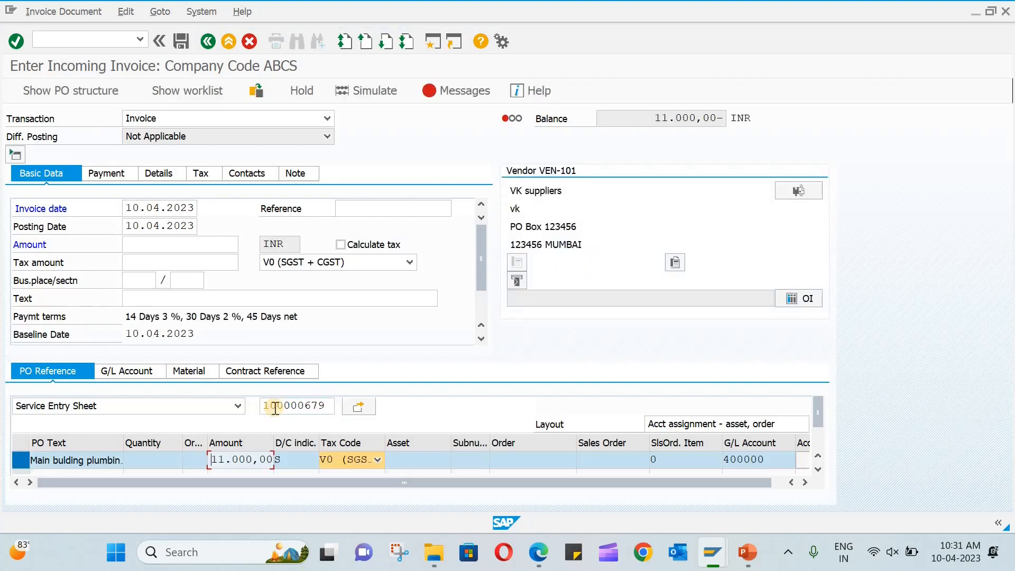
scroll(402, 298, down, 3)
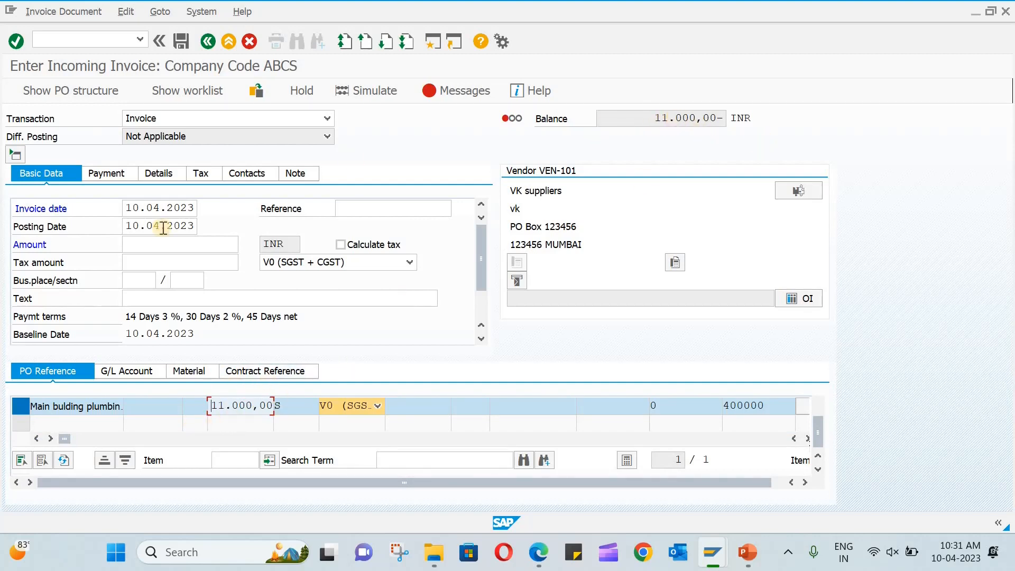
Enter the invoice amount 11.000,00 and simulate the postings.
click(151, 244)
text(11)
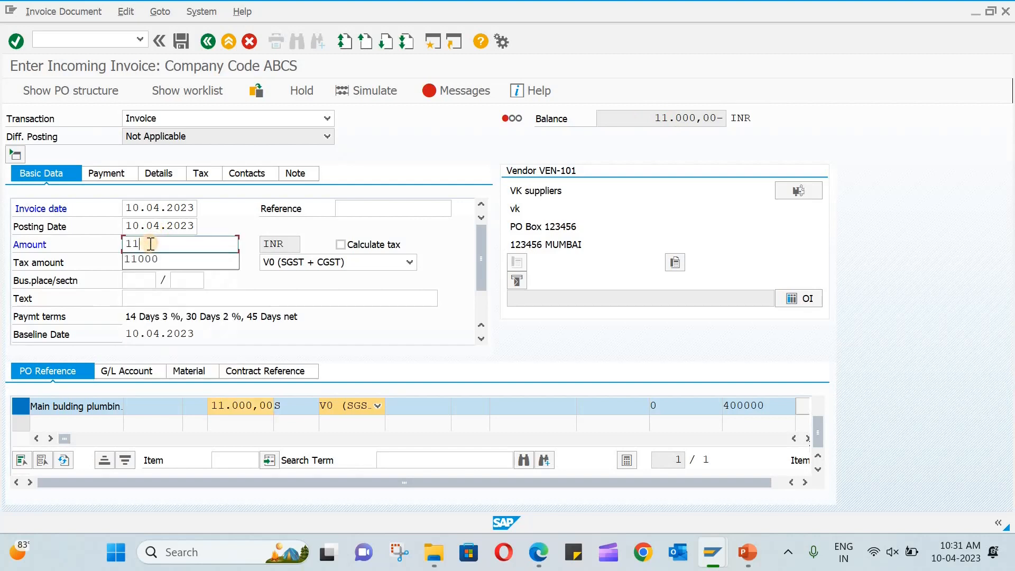
text(.000)
key(Return)
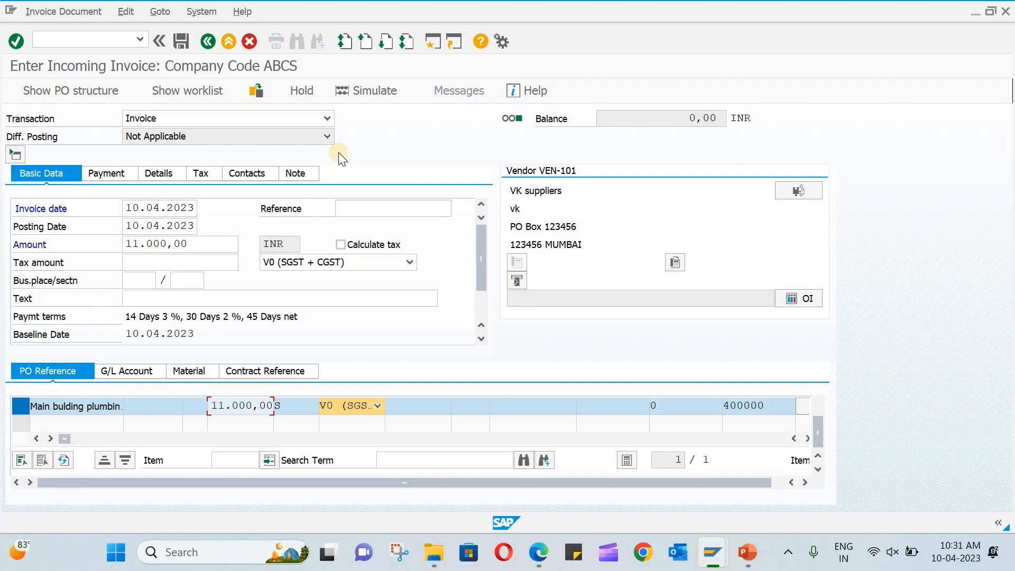
click(359, 93)
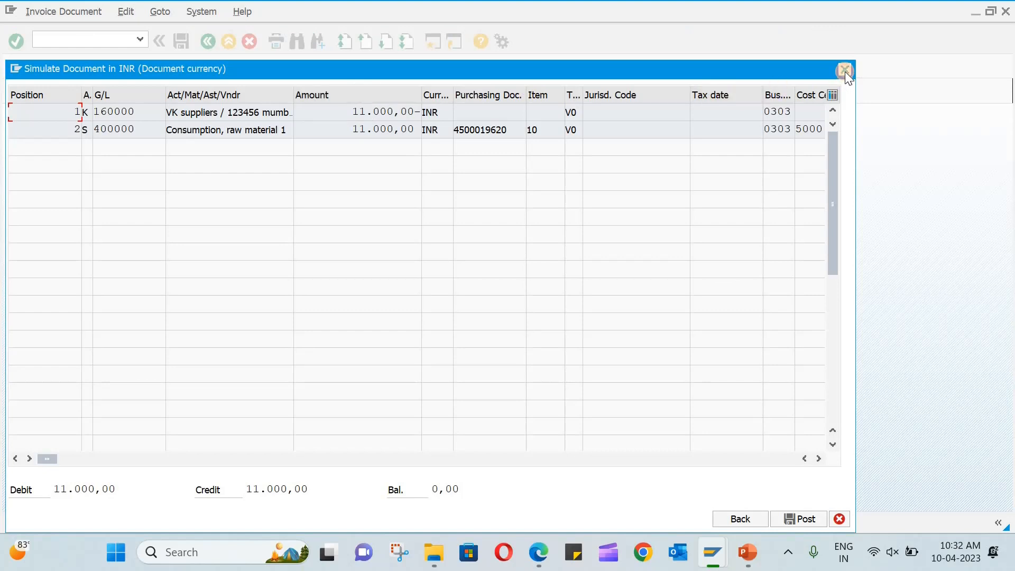
Close the posting simulation and post the 11.000,00 INR invoice.
click(844, 71)
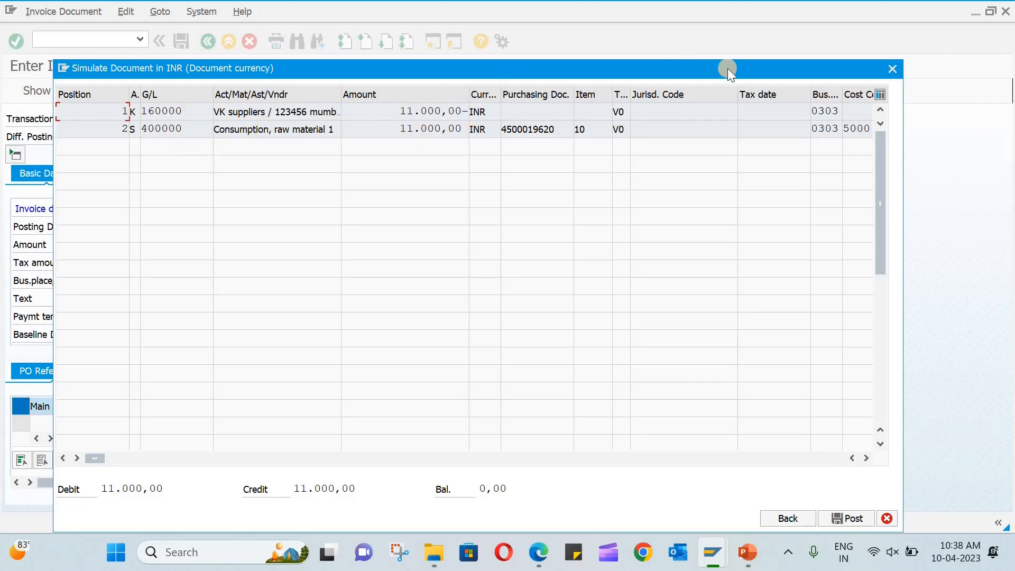
click(893, 67)
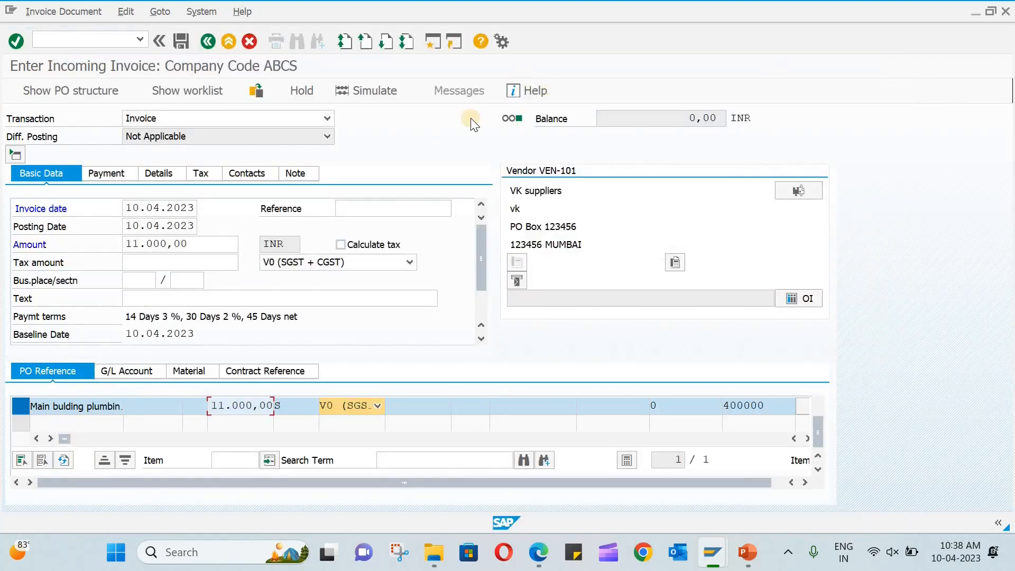
click(181, 41)
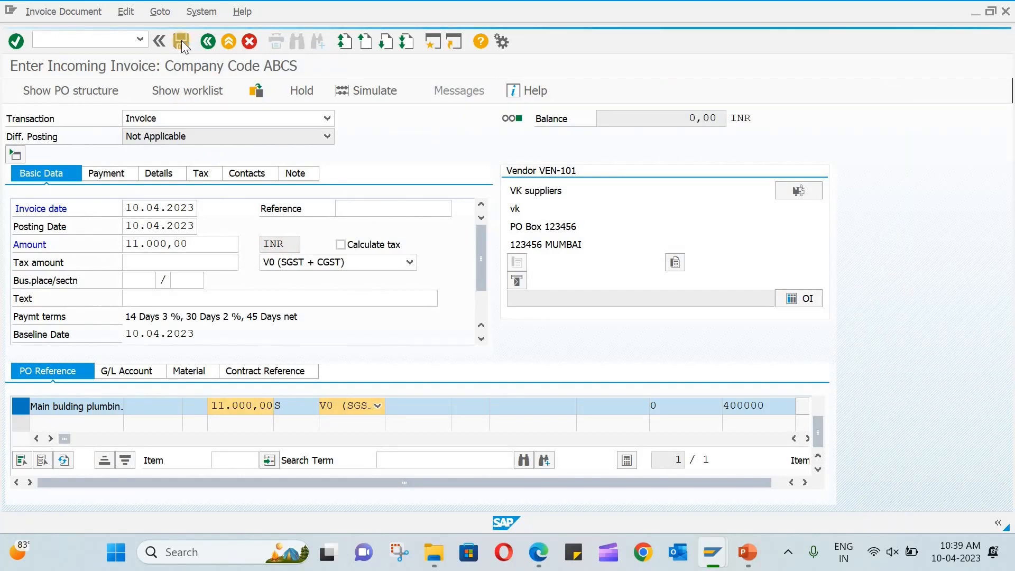